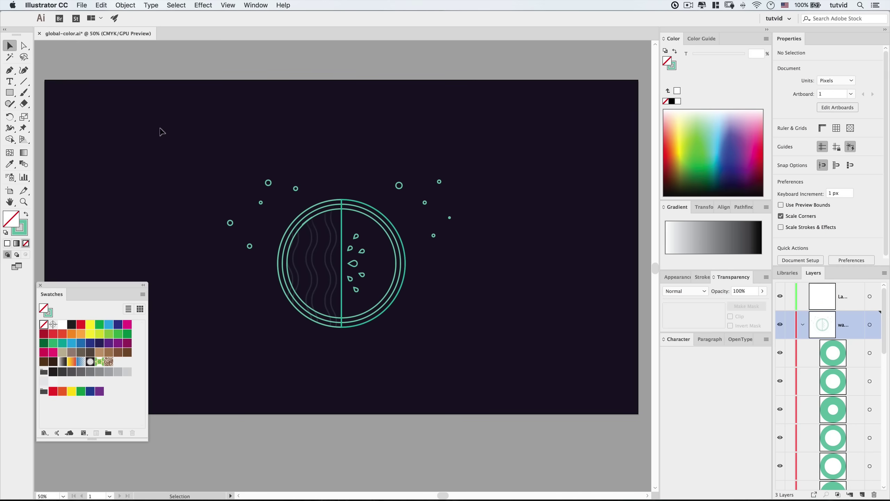
# Draw a 98 px square with a teal fill and no stroke, placed in the artboard's upper-left corner.
pyautogui.click(9, 92)
pyautogui.moveTo(101, 88); pyautogui.dragTo(125, 111)
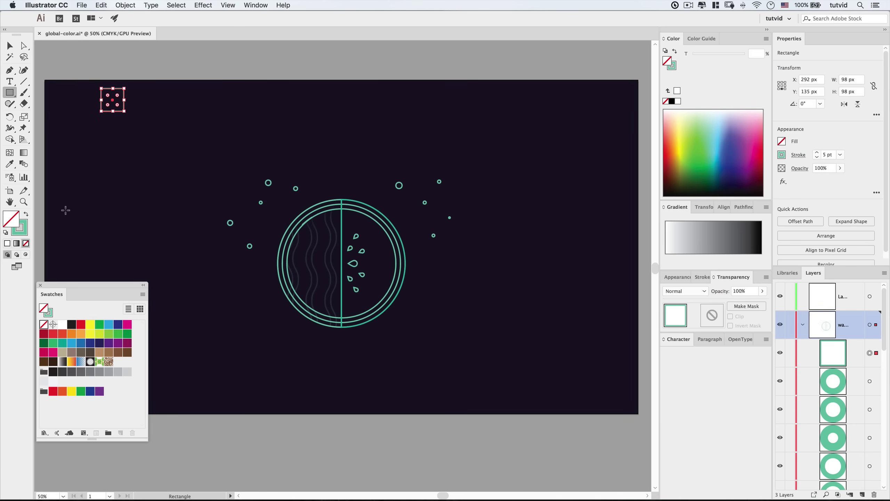
pyautogui.click(26, 214)
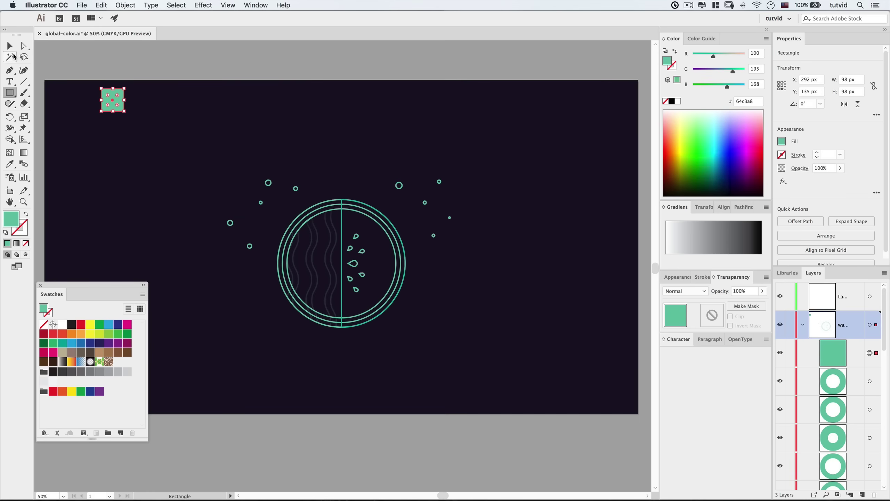
pyautogui.click(9, 45)
pyautogui.moveTo(114, 102); pyautogui.dragTo(65, 102)
pyautogui.click(87, 108)
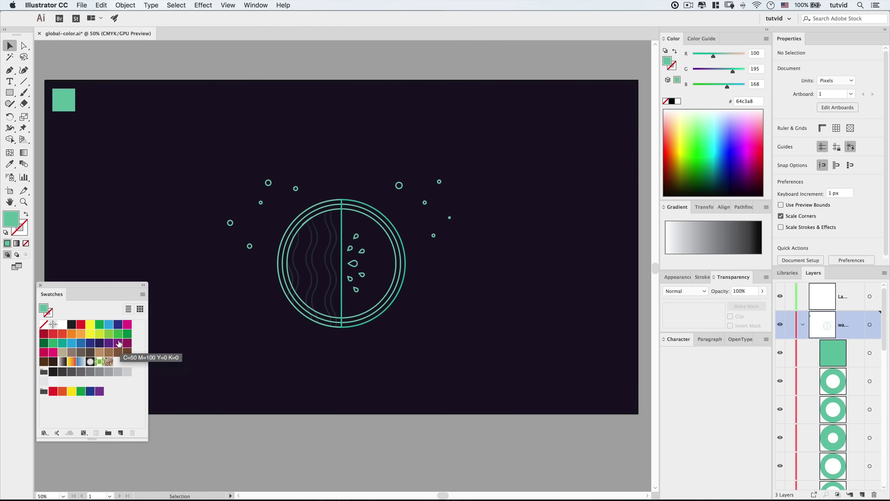
# Save the square's teal fill as a new global process swatch with C=60 M=0 Y=45 K=0.
pyautogui.click(63, 109)
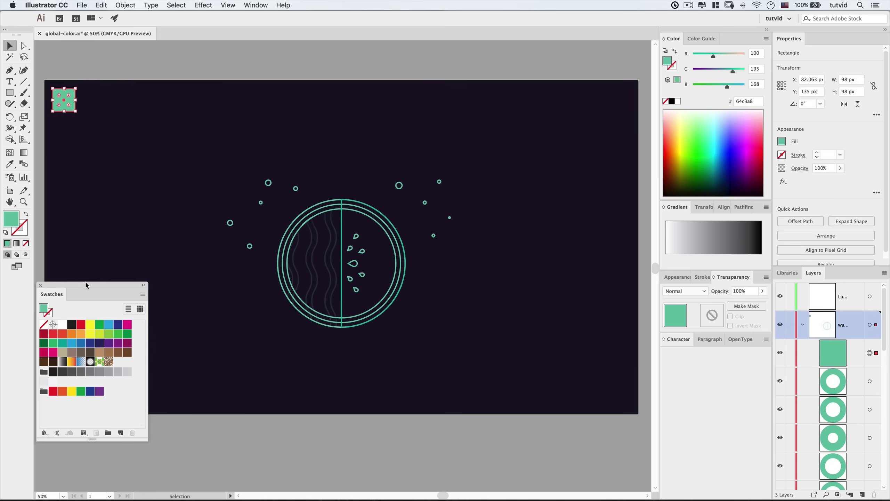
pyautogui.moveTo(7, 216); pyautogui.dragTo(118, 363)
pyautogui.doubleClick(118, 362)
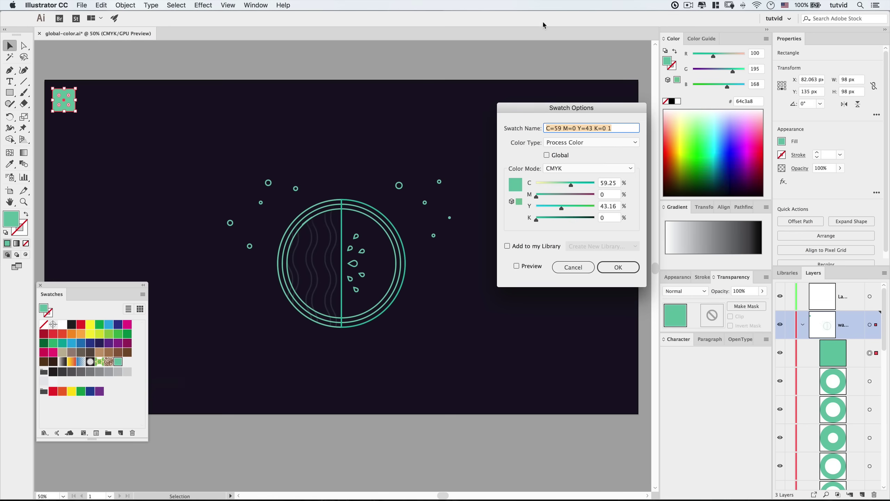
pyautogui.moveTo(581, 105); pyautogui.dragTo(170, 95)
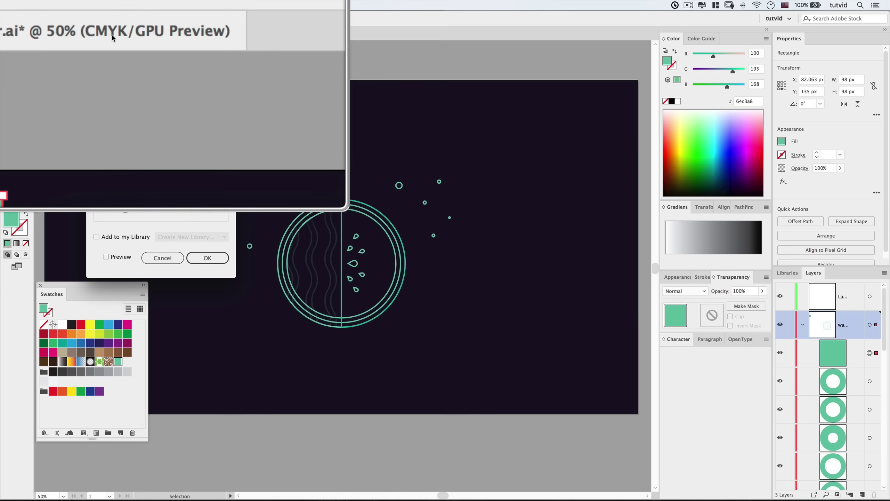
pyautogui.moveTo(185, 96); pyautogui.dragTo(182, 90)
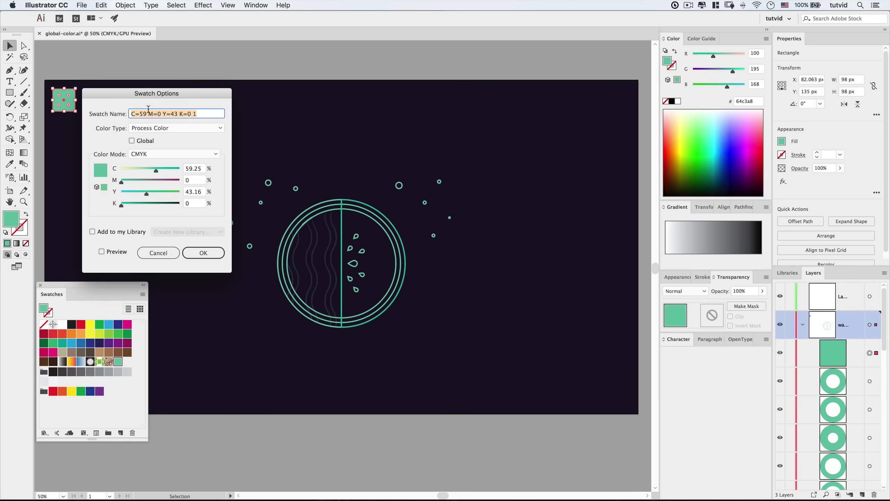
pyautogui.moveTo(143, 94); pyautogui.dragTo(174, 87)
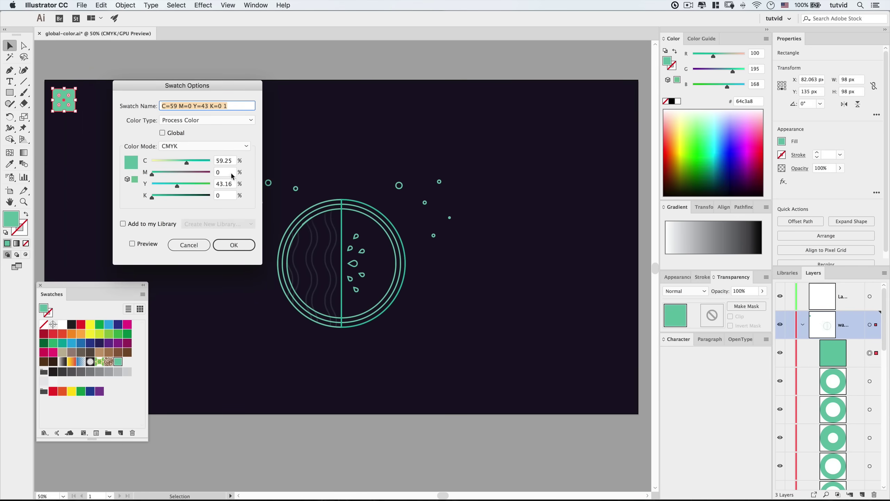
pyautogui.click(224, 161)
pyautogui.write('60')
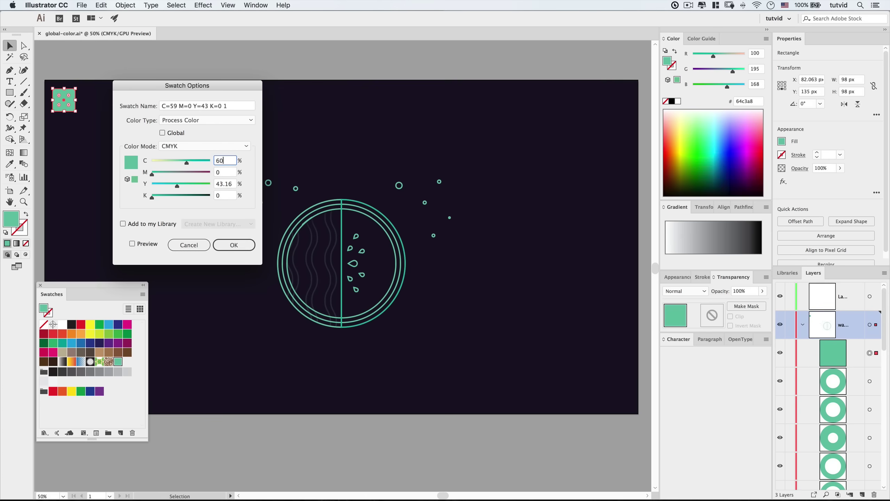
pyautogui.click(224, 187)
pyautogui.write('45')
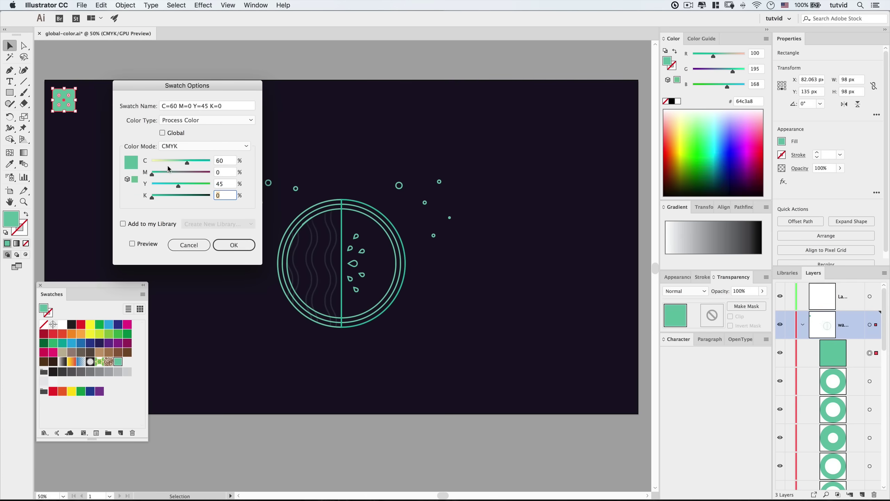
pyautogui.click(168, 134)
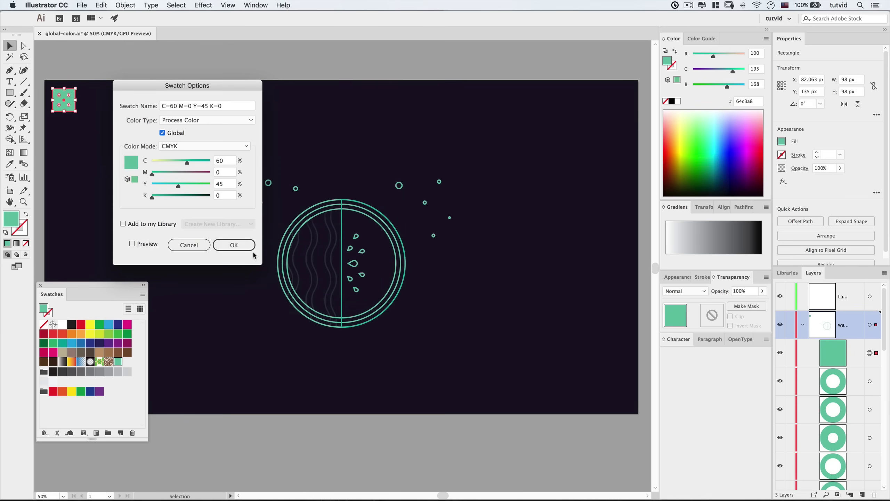
pyautogui.click(254, 253)
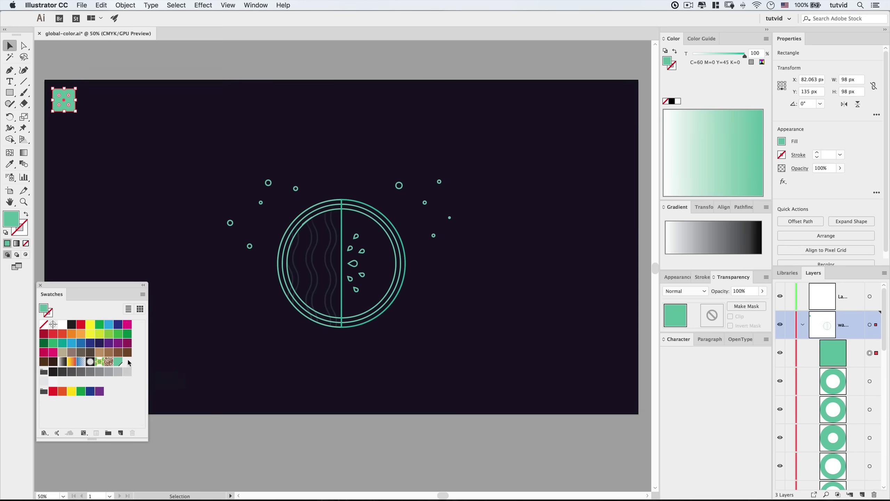
pyautogui.click(110, 189)
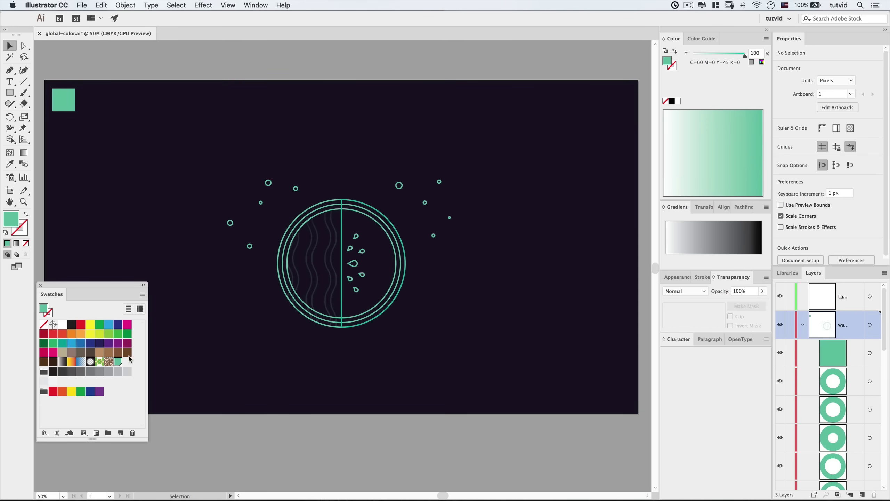
# Scatter five copies of the teal square around the watermelon artwork.
pyautogui.click(71, 99)
pyautogui.moveTo(71, 98); pyautogui.dragTo(372, 388)
pyautogui.press('super+z')
pyautogui.press('super+z')
pyautogui.moveTo(284, 403); pyautogui.dragTo(432, 367)
pyautogui.click(203, 353)
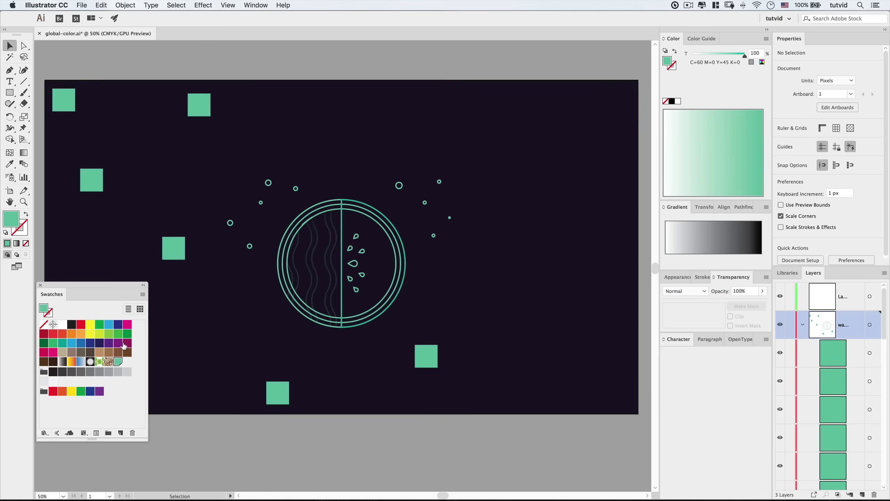
# Change the global swatch to yellow with C=0 M=0 Y=81 K=0, previewing the change on the squares.
pyautogui.doubleClick(119, 362)
pyautogui.moveTo(191, 88); pyautogui.dragTo(552, 162)
pyautogui.moveTo(557, 244); pyautogui.dragTo(510, 233)
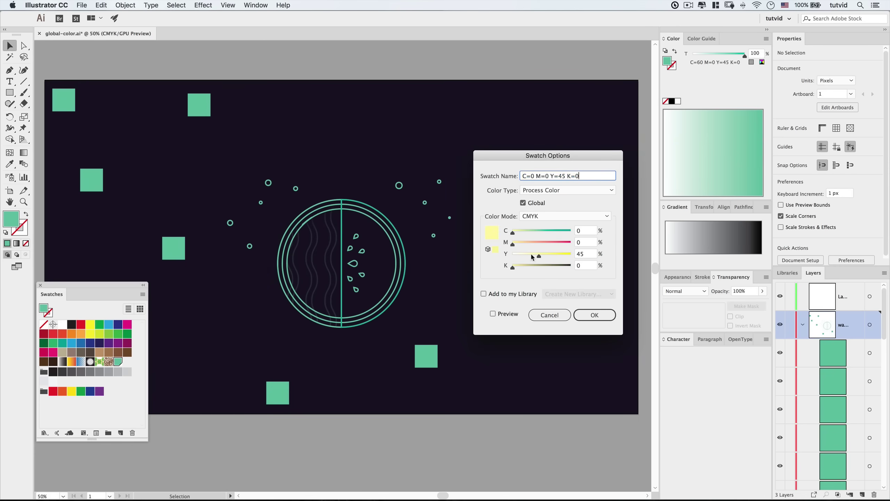
pyautogui.moveTo(544, 260); pyautogui.dragTo(561, 259)
pyautogui.click(501, 313)
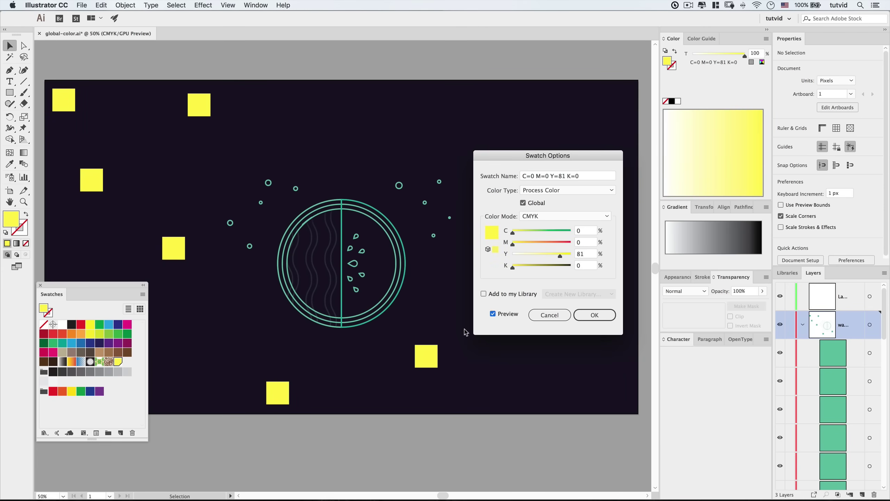
pyautogui.click(512, 315)
pyautogui.click(595, 315)
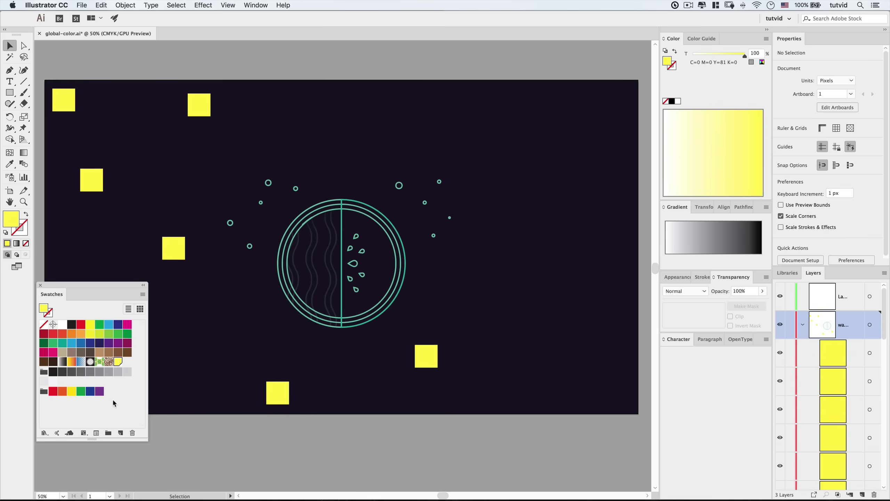
# Replace the global swatch with the existing magenta swatch color, followed by the green 06a64f.
pyautogui.click(113, 401)
pyautogui.moveTo(129, 329); pyautogui.dragTo(119, 362)
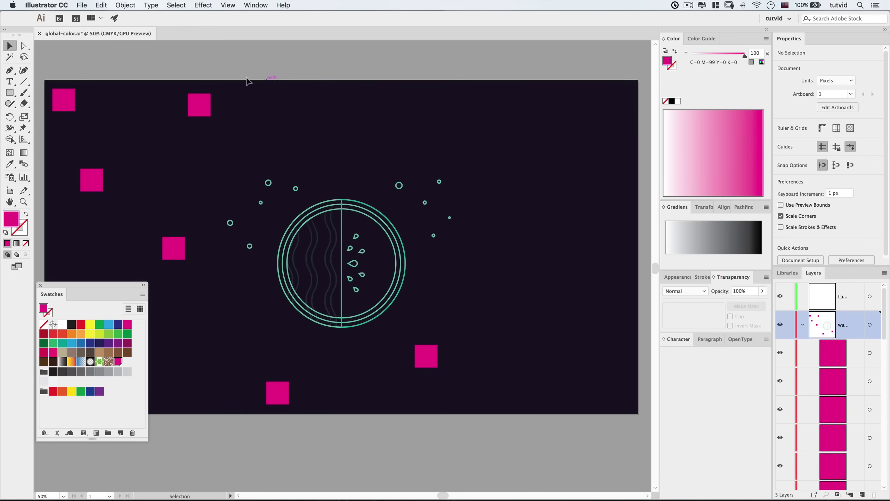
pyautogui.click(9, 163)
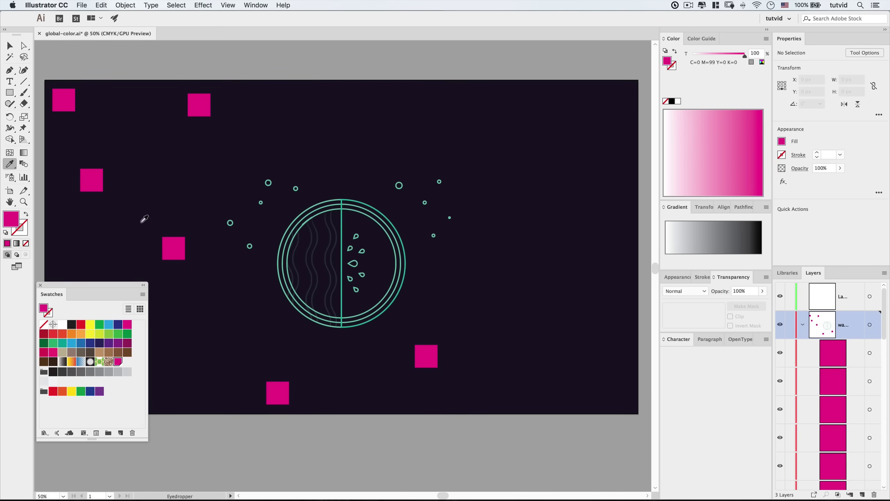
pyautogui.click(99, 329)
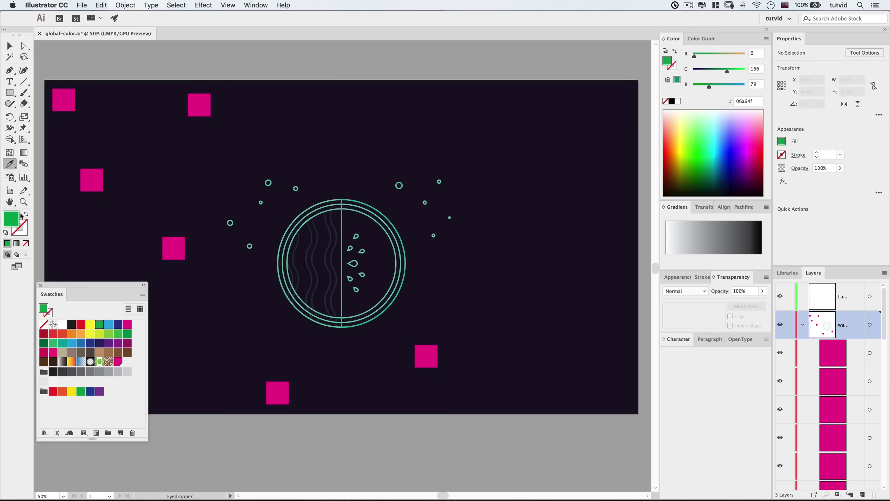
pyautogui.moveTo(11, 219); pyautogui.dragTo(119, 365)
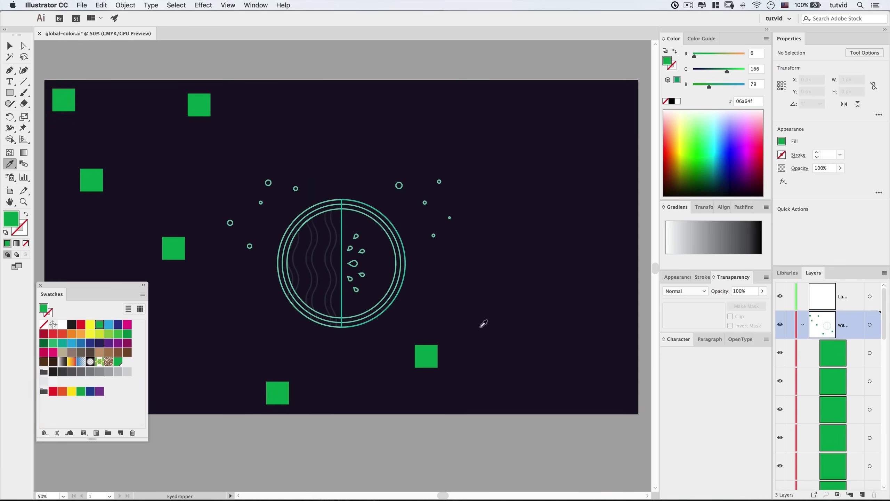
# Sample the teal stroke of a watermelon seed, make it the fill color 64c3a8, and replace the global swatch with it.
pyautogui.click(374, 139)
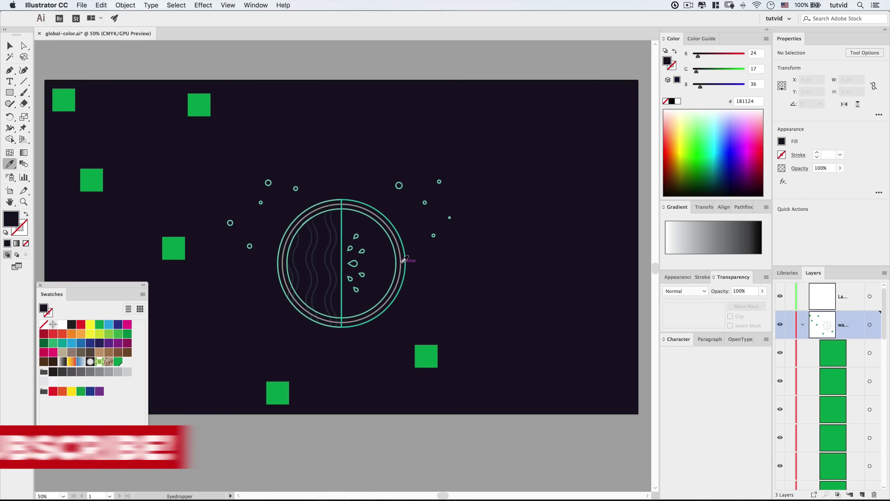
pyautogui.click(352, 263)
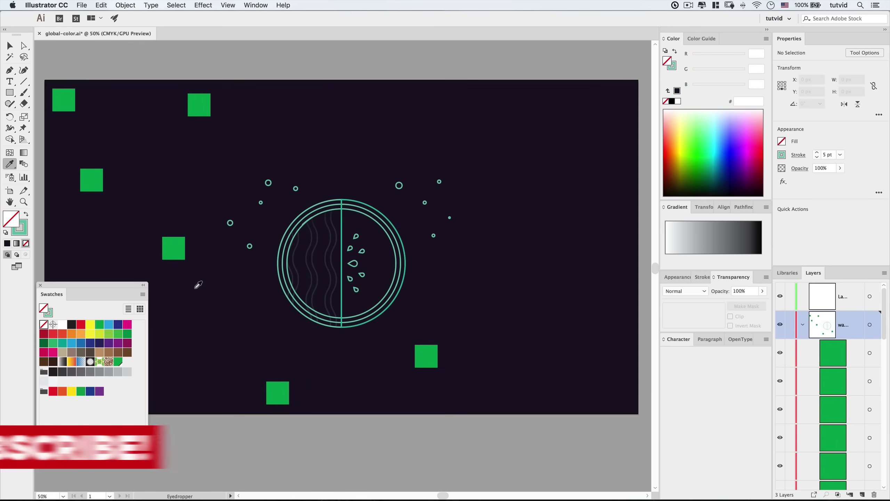
pyautogui.click(27, 215)
pyautogui.moveTo(12, 221); pyautogui.dragTo(119, 362)
pyautogui.press('v')
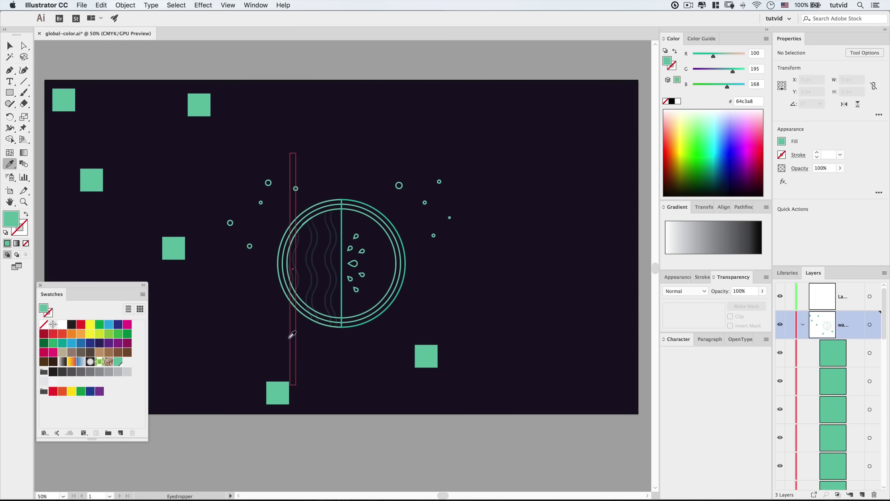
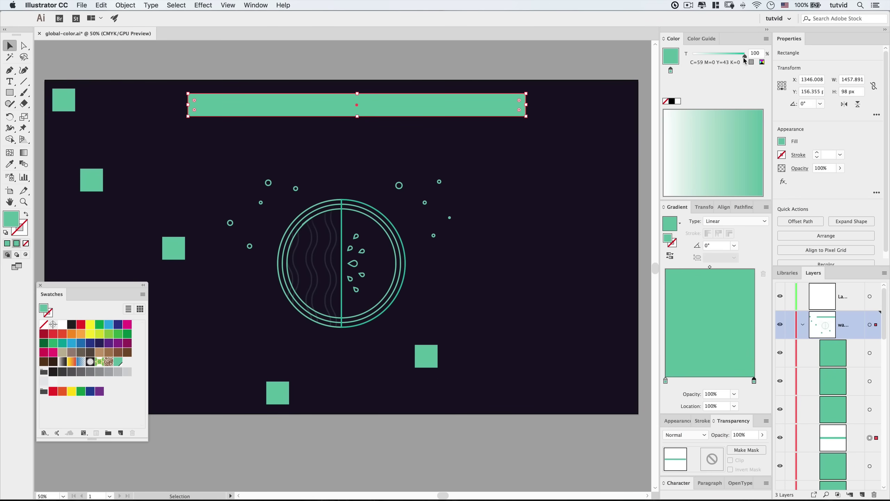
# Set the end stop of the wide rectangle's gradient to a 13% tint of the global teal.
pyautogui.moveTo(744, 55)
pyautogui.mouseDown()
pyautogui.moveTo(705, 55)
pyautogui.moveTo(745, 55)
pyautogui.mouseUp()
pyautogui.moveTo(702, 55); pyautogui.dragTo(700, 56)
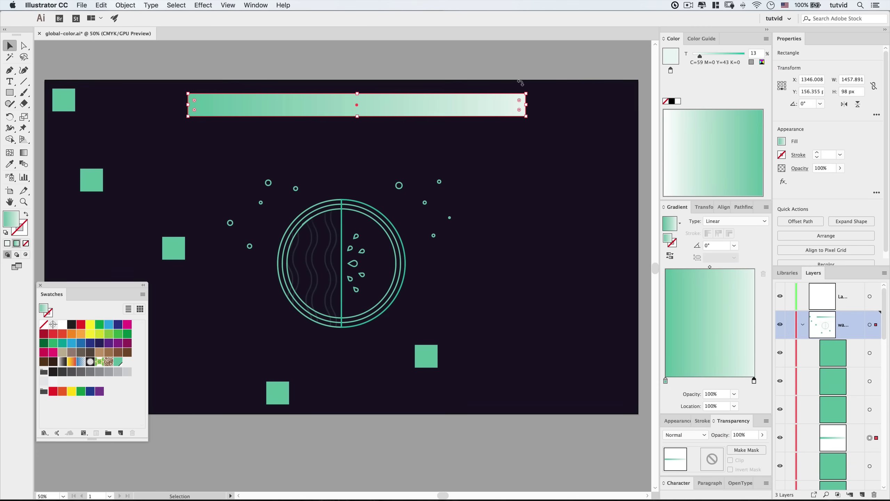
pyautogui.click(510, 59)
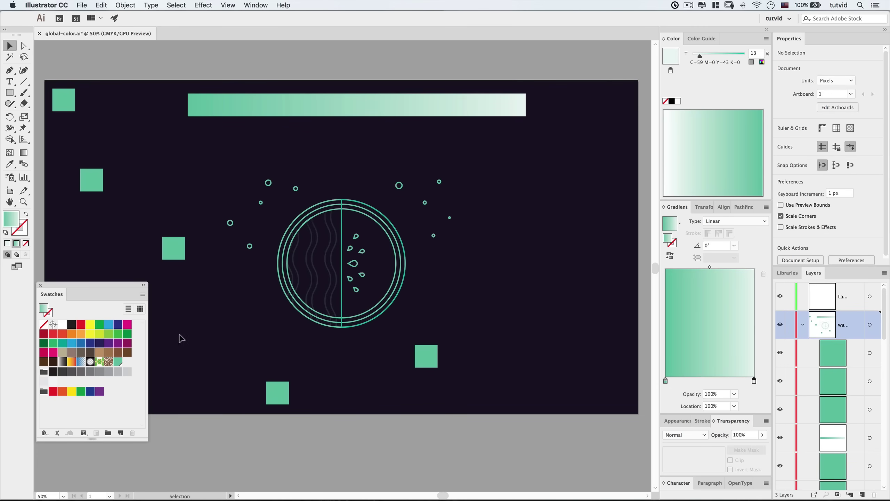
# Preview the global swatch as C=12 M=100 Y=0 K=21 on the squares and gradient bar, and discard the change.
pyautogui.doubleClick(118, 363)
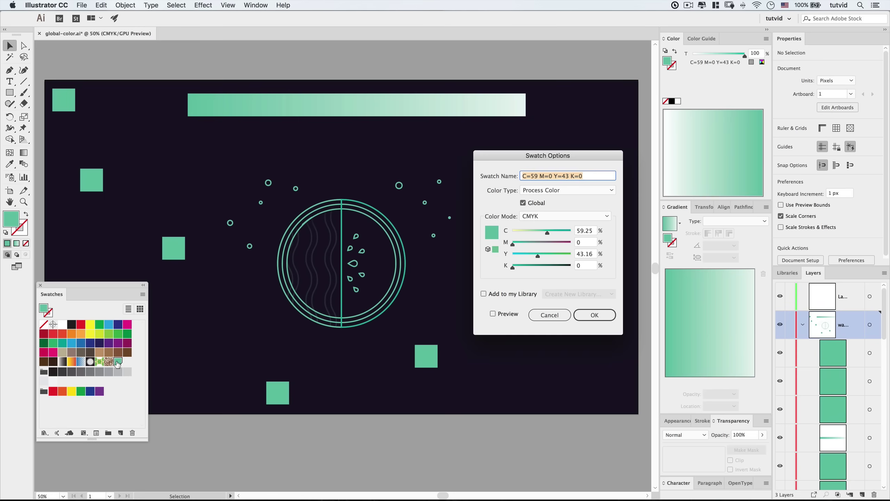
pyautogui.moveTo(524, 233); pyautogui.dragTo(519, 232)
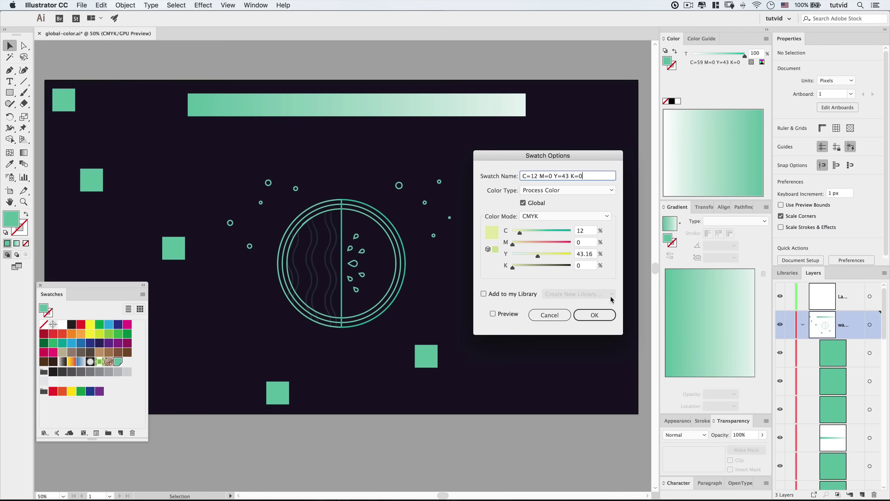
pyautogui.click(506, 315)
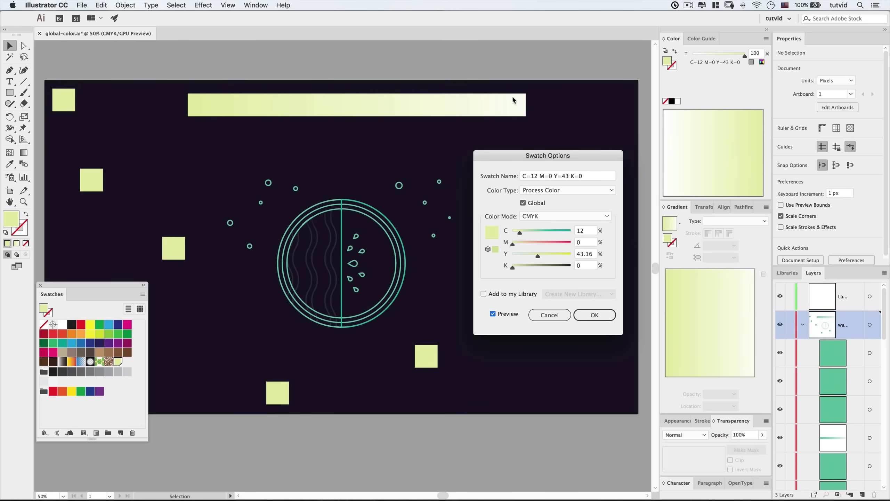
pyautogui.click(569, 242)
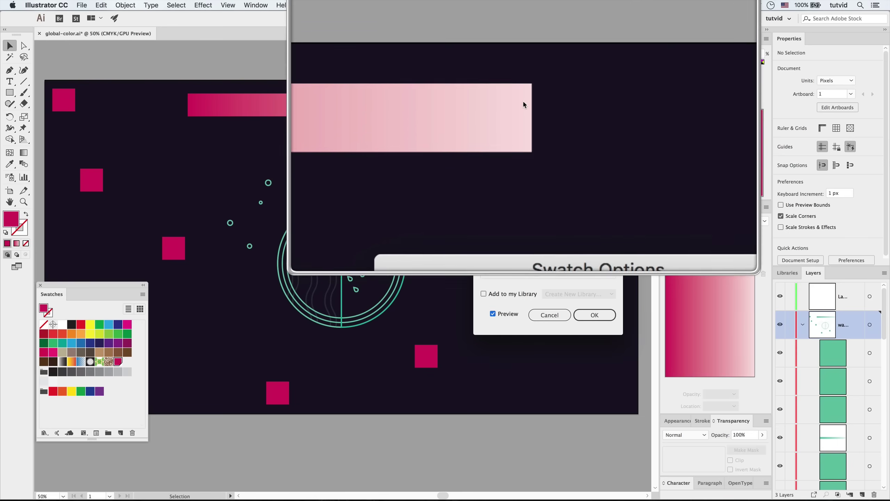
pyautogui.click(524, 265)
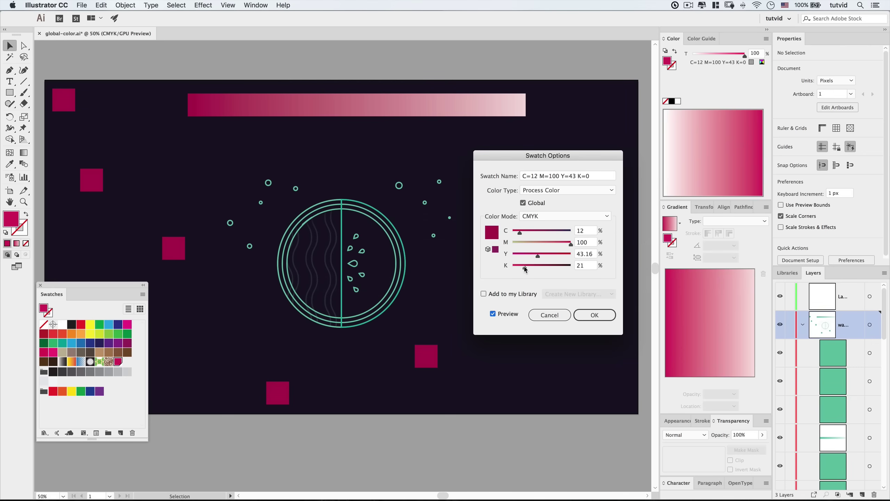
pyautogui.moveTo(530, 256); pyautogui.dragTo(513, 256)
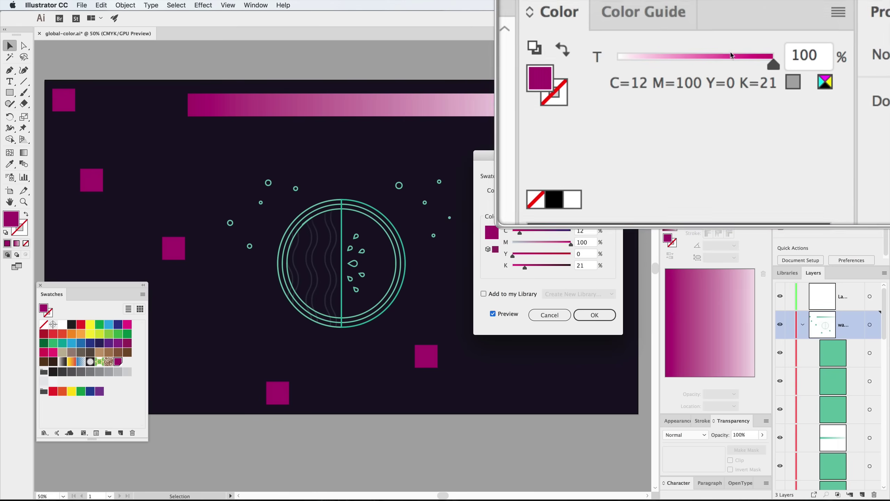
pyautogui.click(554, 316)
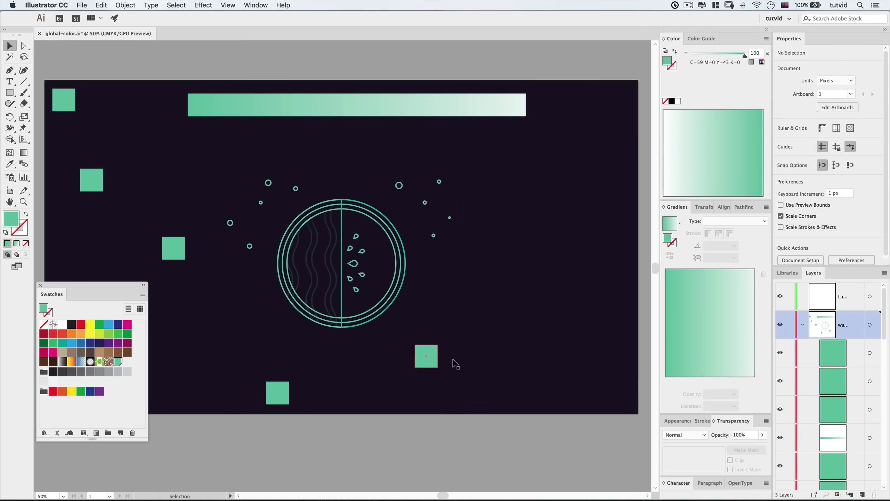
# Delete the gradient bar and all the teal squares except the one to the lower right of the watermelon.
pyautogui.moveTo(62, 66); pyautogui.dragTo(197, 250)
pyautogui.press('Delete')
pyautogui.click(277, 393)
pyautogui.press('Delete')
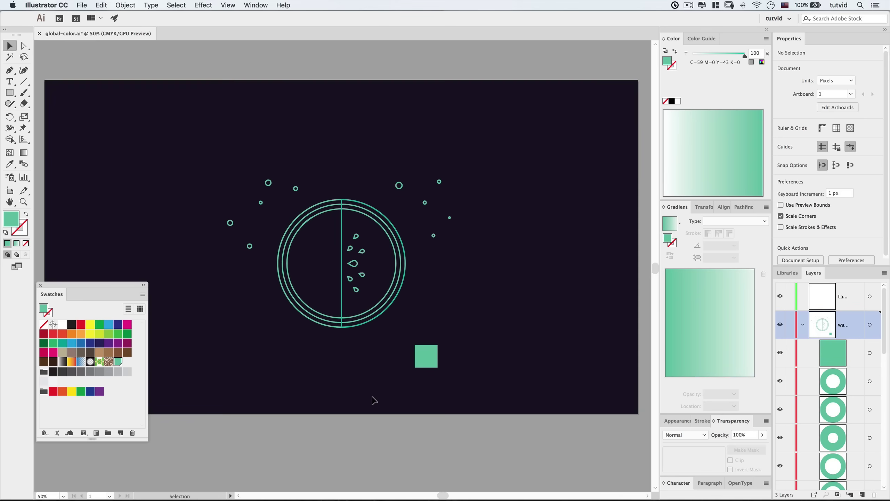
# Undo the last deletion to restore the watermelon's wavy rind lines, and delete only the two remaining teal squares.
pyautogui.hotkey('ctrl', 'z')
pyautogui.moveTo(407, 358); pyautogui.dragTo(440, 423)
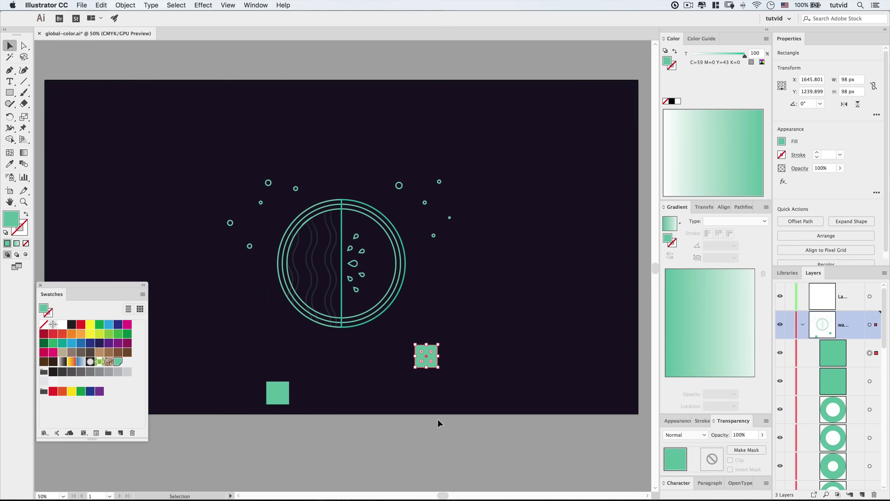
pyautogui.press('Delete')
pyautogui.click(275, 393)
pyautogui.press('Delete')
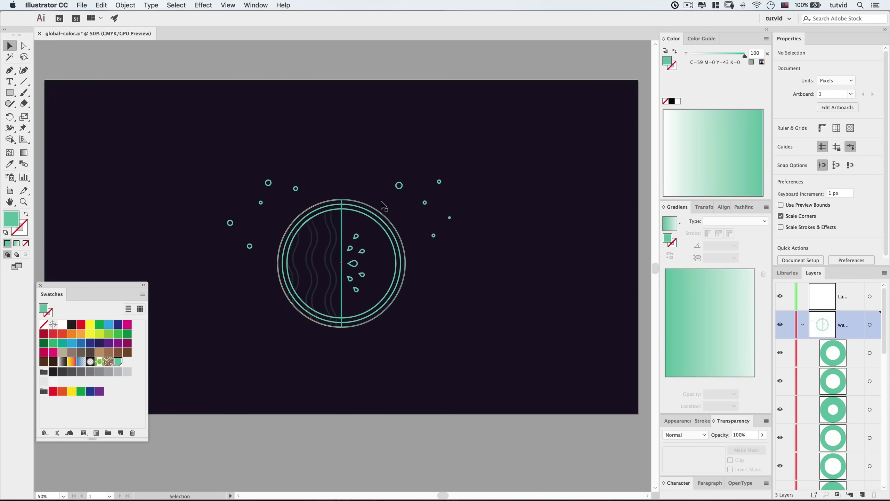
# Draw a 128 px teal square above the artboard's upper-left corner and duplicate it into a row of four plus a separate pair.
pyautogui.scroll(3, 383, 205)
pyautogui.hscroll(-4, 384, 205)
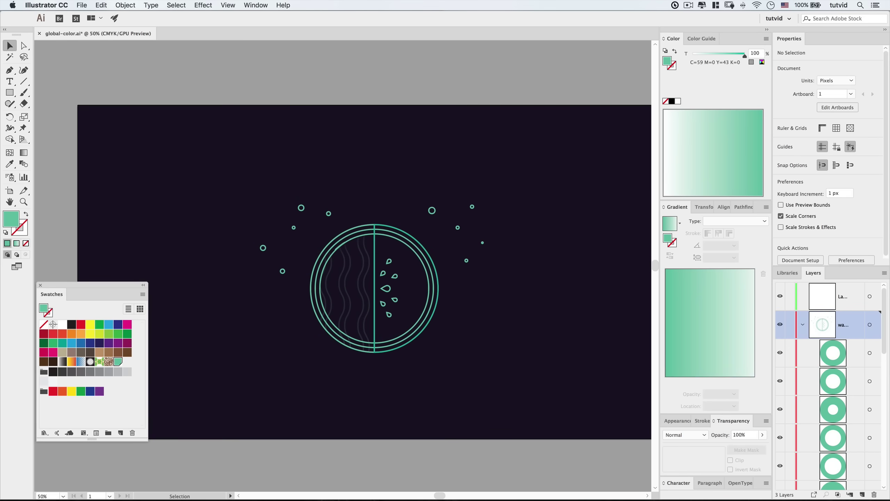
pyautogui.click(9, 92)
pyautogui.moveTo(96, 70); pyautogui.dragTo(126, 99)
pyautogui.press('v')
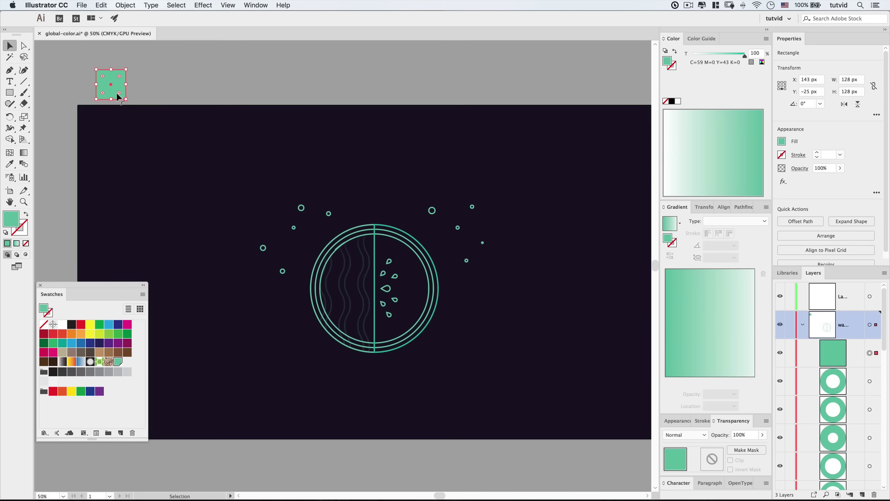
pyautogui.moveTo(115, 86); pyautogui.dragTo(145, 86)
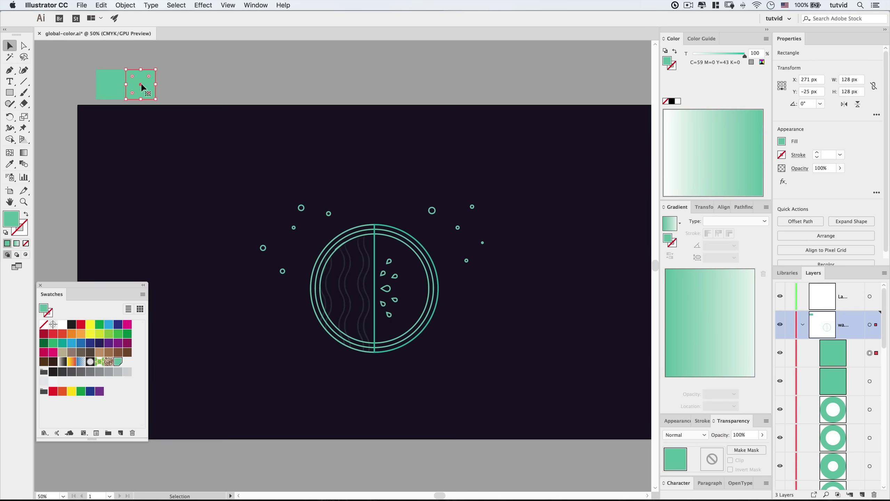
pyautogui.moveTo(141, 85); pyautogui.dragTo(278, 89)
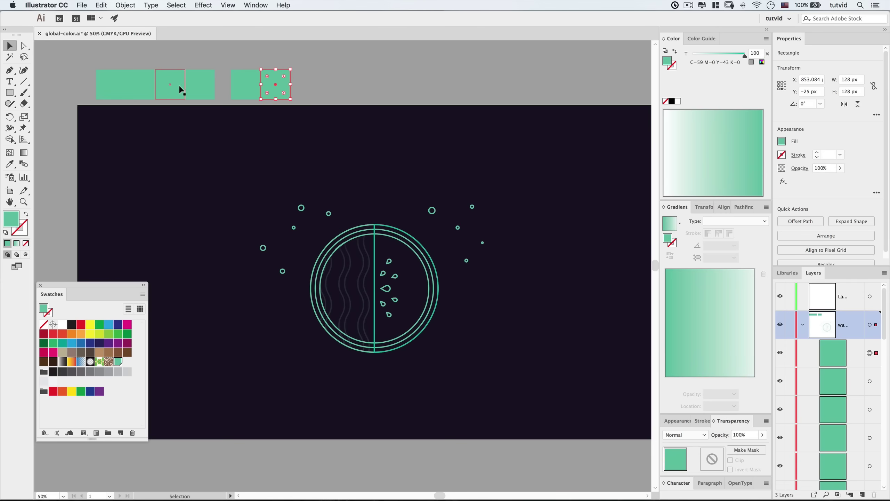
# Delete the teal global swatch and begin a new global swatch from the first square's fill.
pyautogui.click(118, 90)
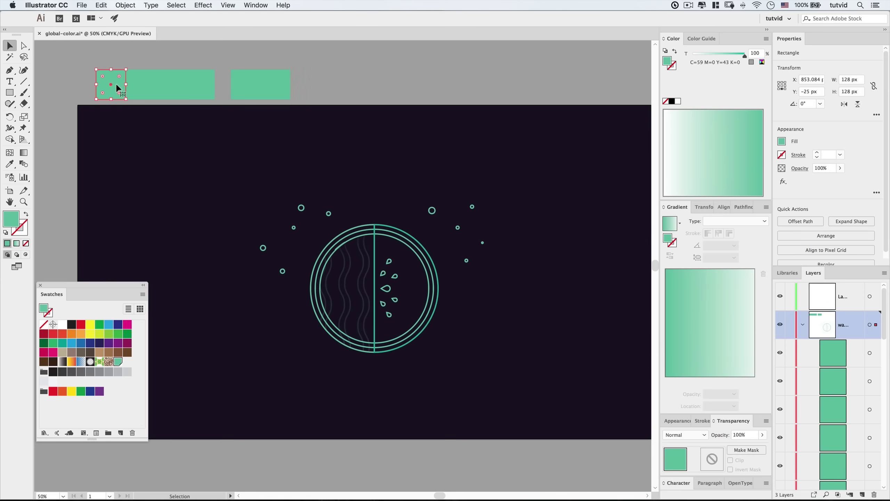
pyautogui.moveTo(118, 362); pyautogui.dragTo(133, 434)
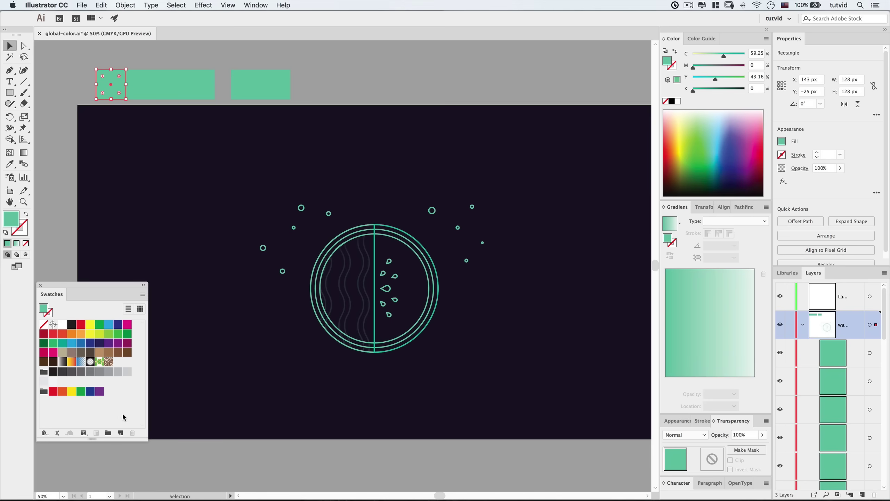
pyautogui.click(120, 432)
pyautogui.moveTo(107, 61); pyautogui.dragTo(257, 131)
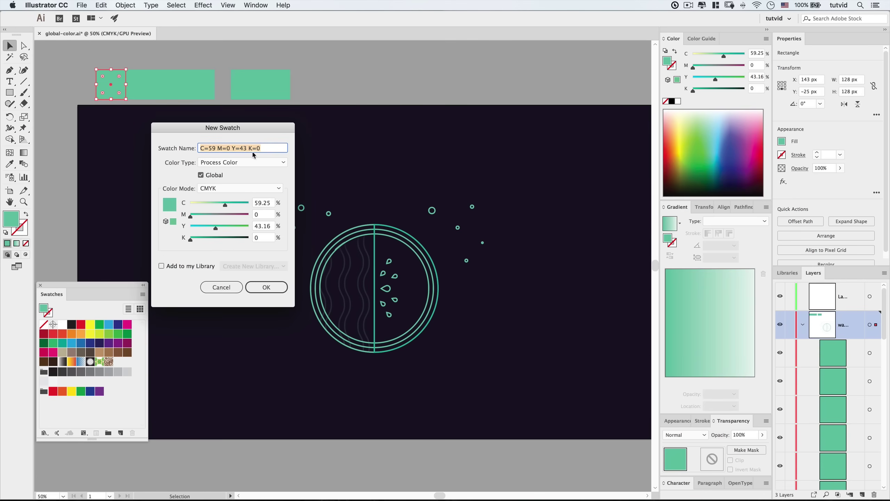
pyautogui.moveTo(238, 131); pyautogui.dragTo(301, 151)
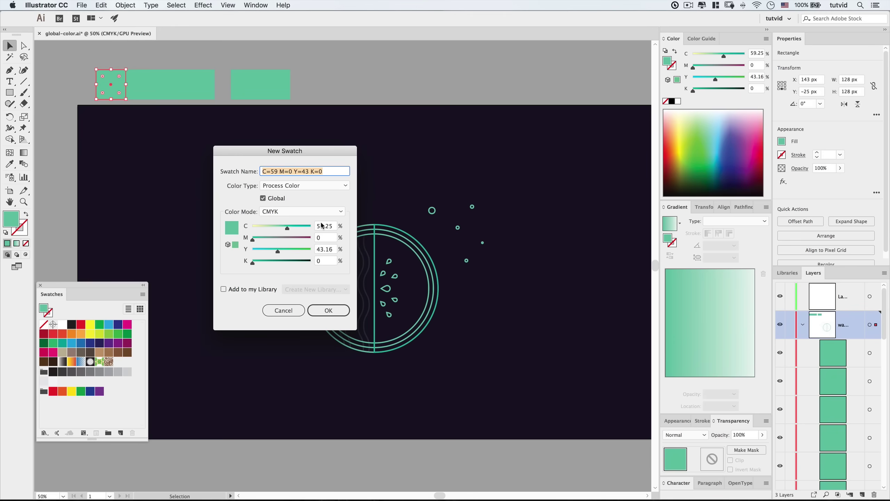
# Set the first square's new global swatch to the dark purple C=85 M=85 Y=20 K=75 and save it.
pyautogui.click(326, 225)
pyautogui.press('Tab')
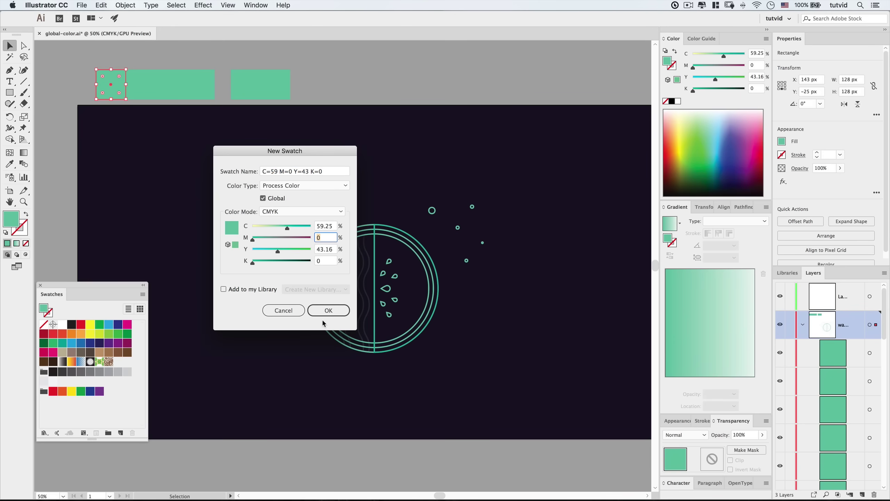
pyautogui.press('Tab')
pyautogui.click(332, 227)
pyautogui.write('85')
pyautogui.press('Tab')
pyautogui.press('Tab')
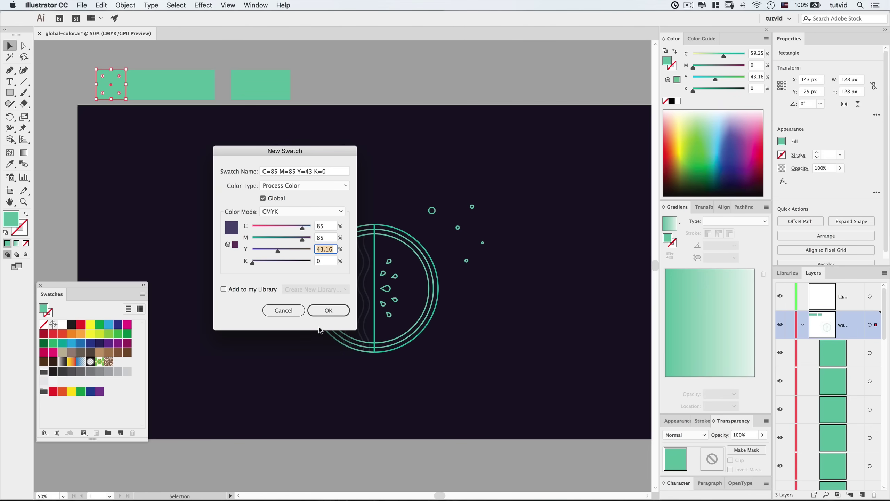
pyautogui.write('20')
pyautogui.press('Tab')
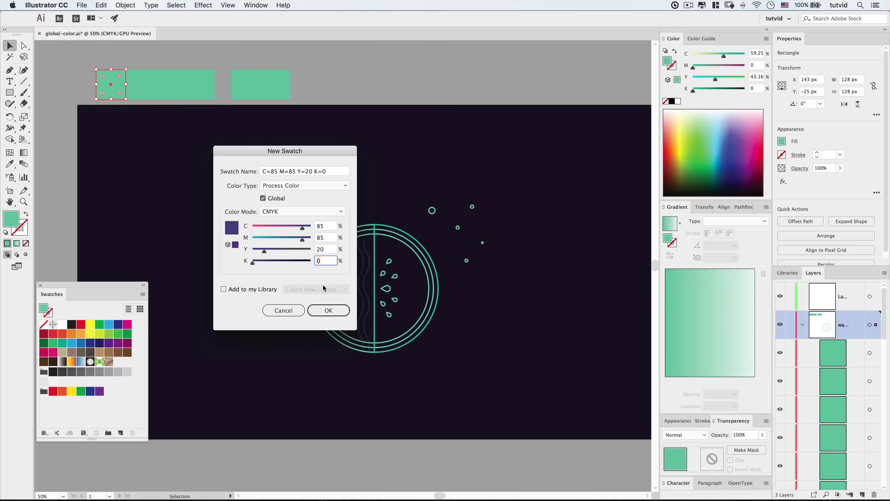
pyautogui.write('50')
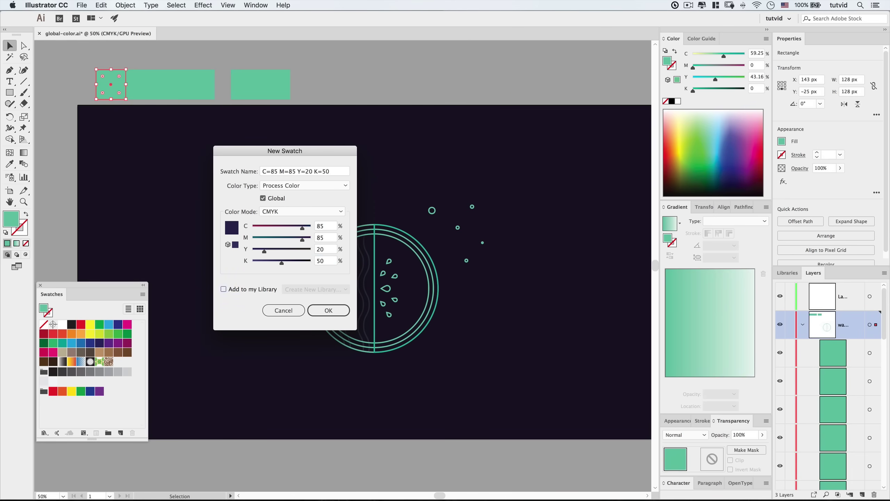
pyautogui.write('75')
pyautogui.click(334, 316)
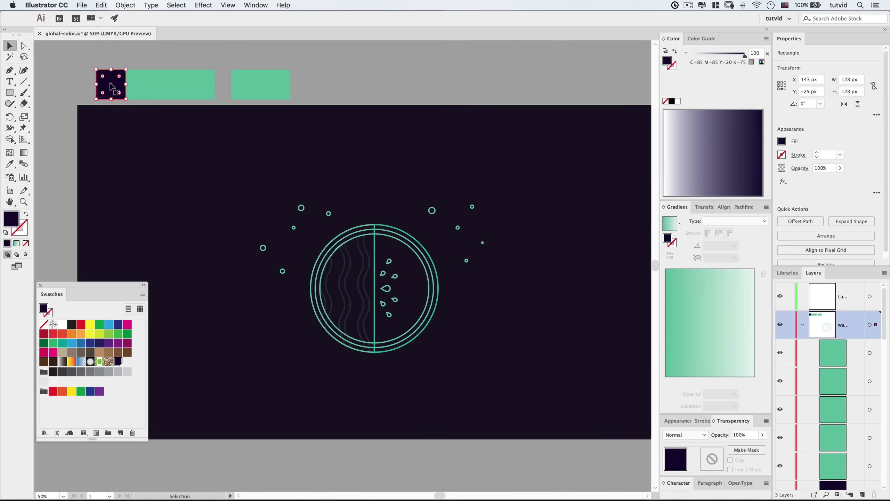
# Create a green global swatch C=75 M=0 Y=100 K=20 for the second square.
pyautogui.press('super+alt+bracketright')
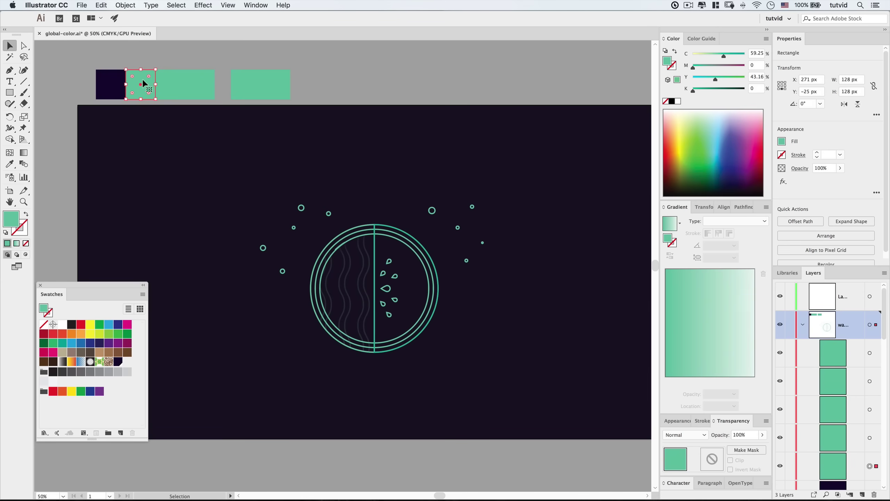
pyautogui.click(120, 432)
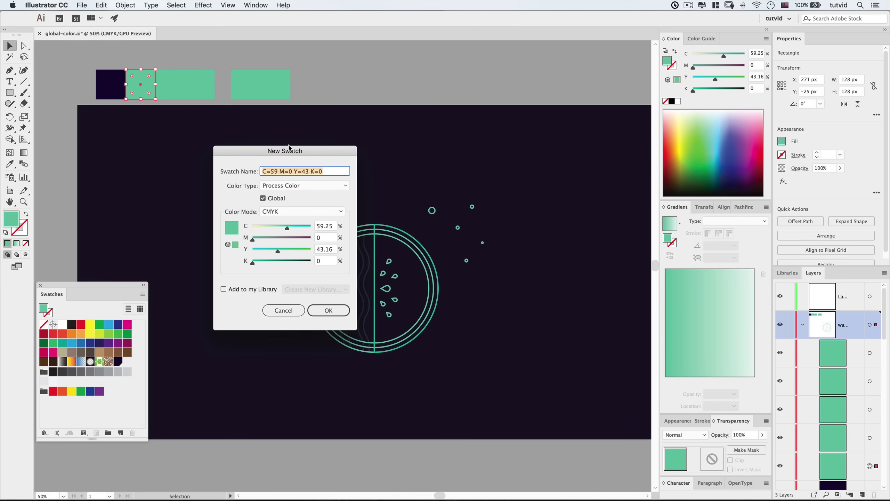
pyautogui.moveTo(290, 152); pyautogui.dragTo(255, 145)
pyautogui.moveTo(263, 245); pyautogui.dragTo(286, 252)
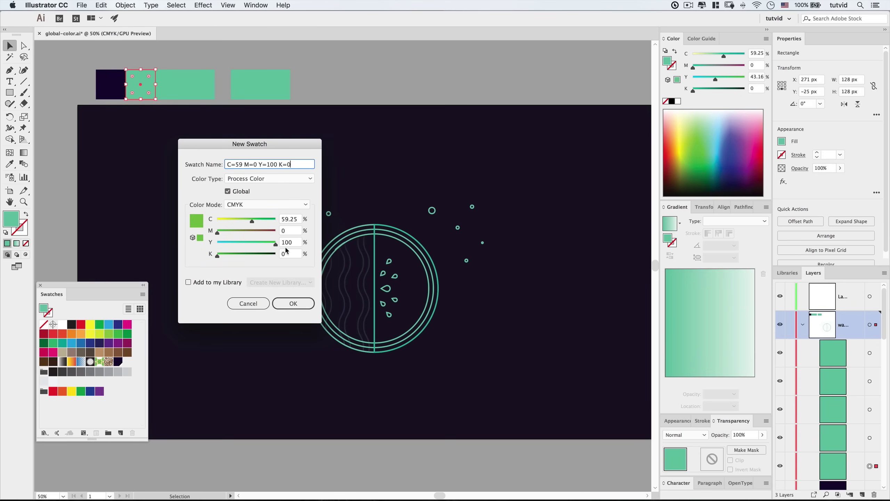
pyautogui.moveTo(257, 223)
pyautogui.mouseDown()
pyautogui.moveTo(275, 223)
pyautogui.moveTo(262, 222)
pyautogui.mouseUp()
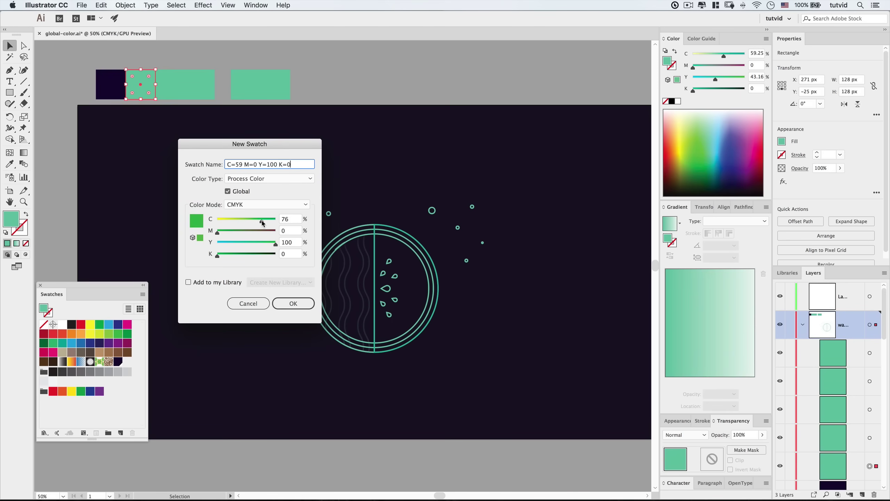
pyautogui.doubleClick(297, 222)
pyautogui.write('75')
pyautogui.click(294, 232)
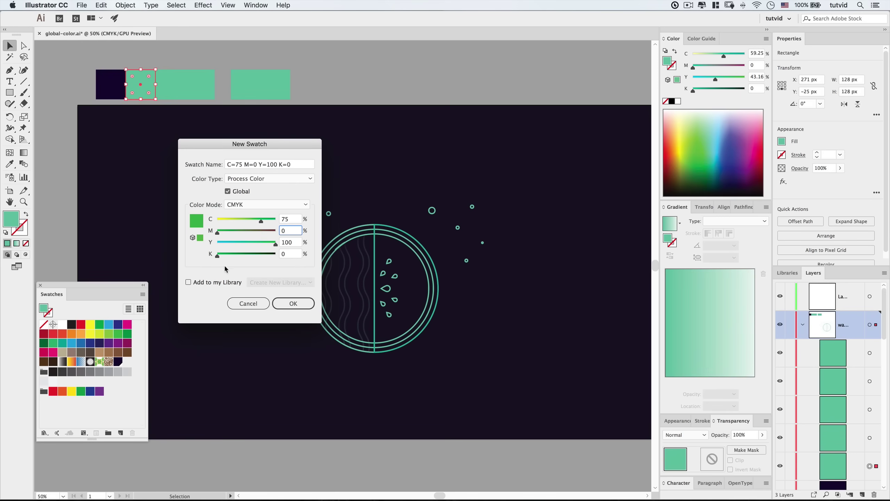
pyautogui.moveTo(219, 258); pyautogui.dragTo(229, 258)
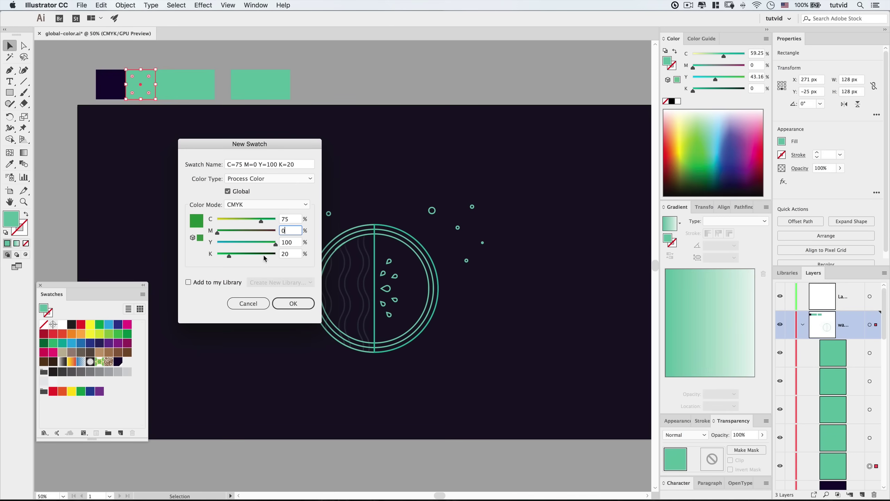
pyautogui.click(308, 309)
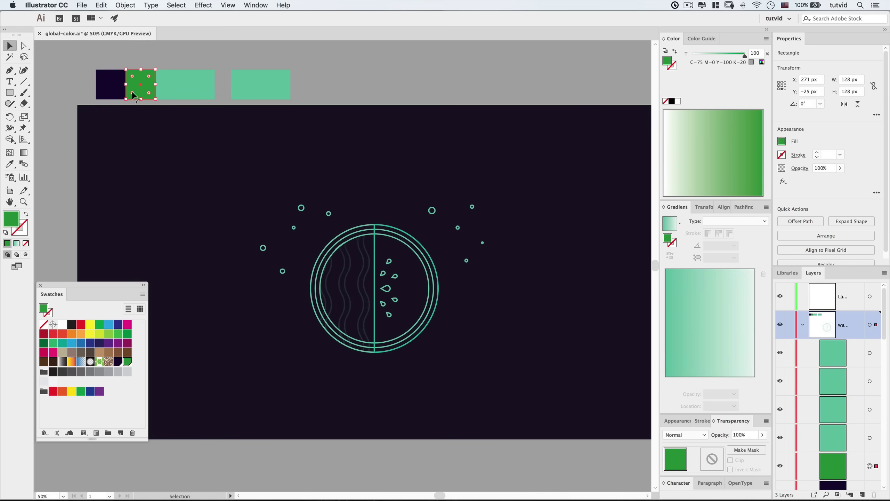
# Create a pale yellow global swatch C=0 M=0 Y=35 K=0 for the third square.
pyautogui.click(170, 89)
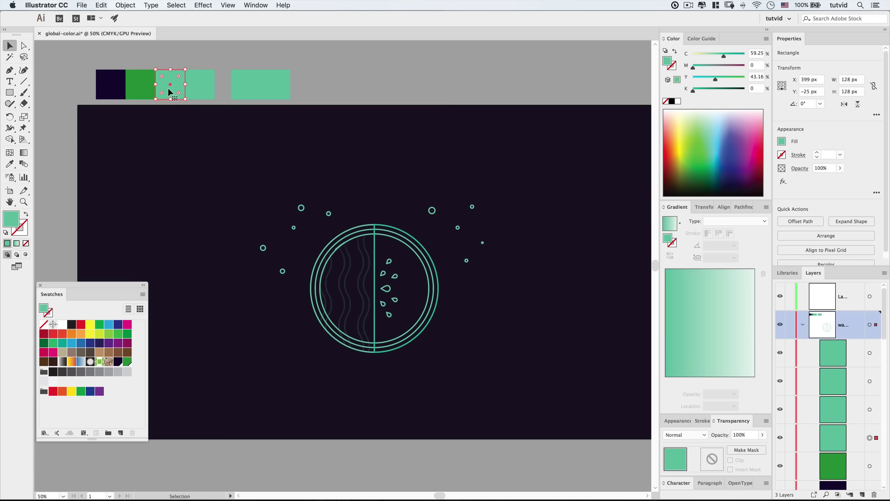
pyautogui.click(120, 434)
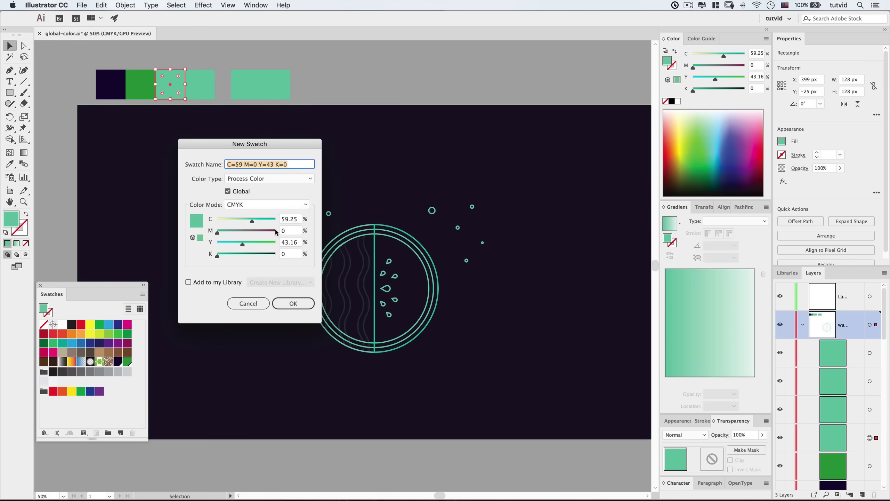
pyautogui.click(286, 220)
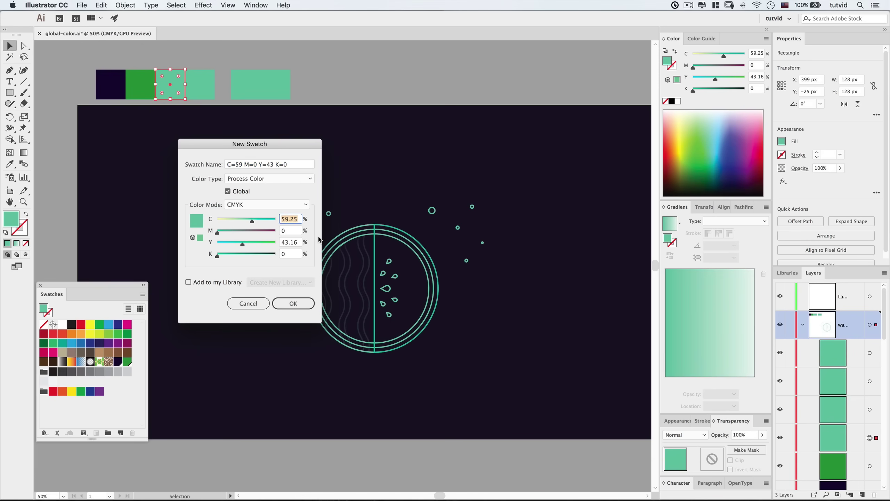
pyautogui.write('10')
pyautogui.press('Tab')
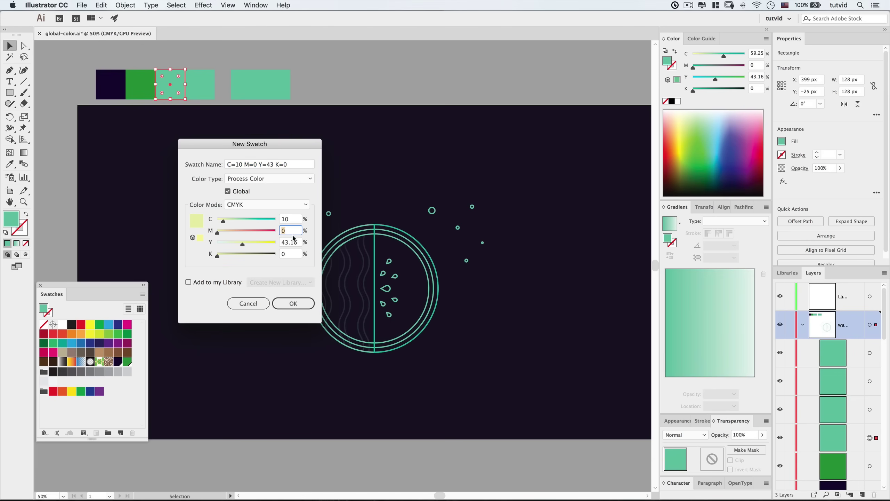
pyautogui.press('Tab')
pyautogui.write('50')
pyautogui.press('Tab')
pyautogui.press('Tab')
pyautogui.write('0')
pyautogui.press('Tab')
pyautogui.press('Tab')
pyautogui.write('35')
pyautogui.press('Tab')
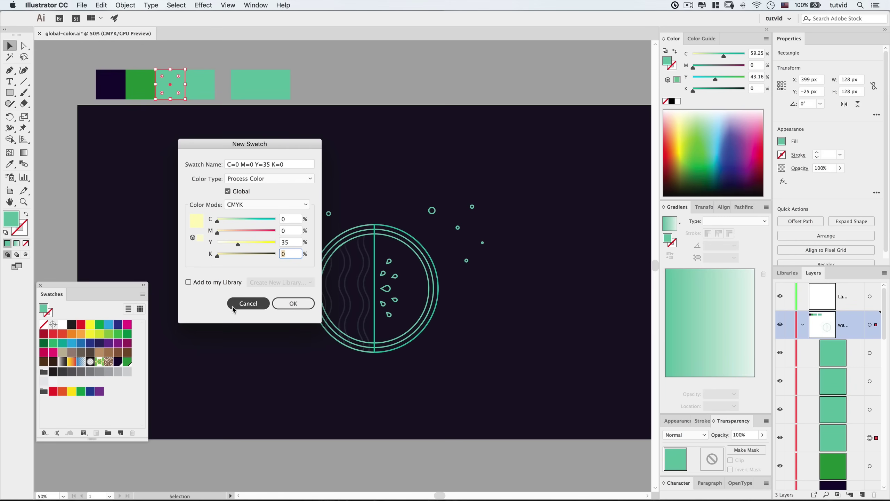
pyautogui.click(304, 300)
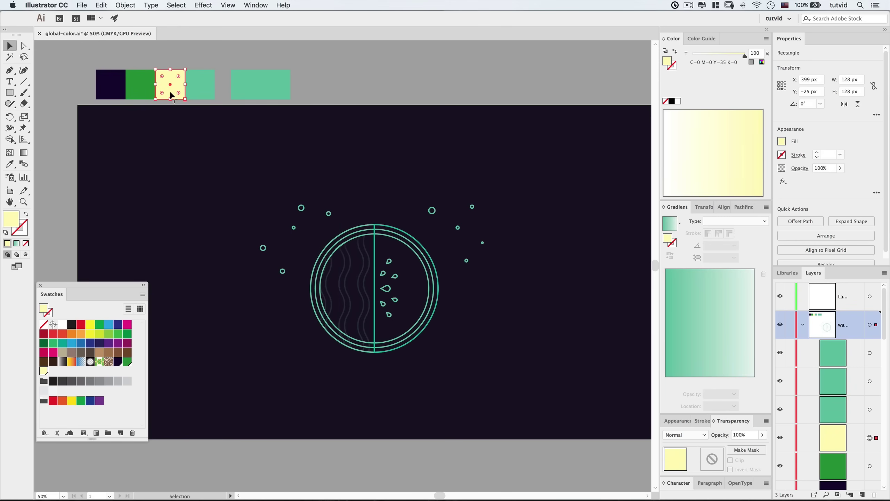
# Create a red global swatch C=0 M=100 Y=88 K=0 for the fourth square.
pyautogui.click(201, 86)
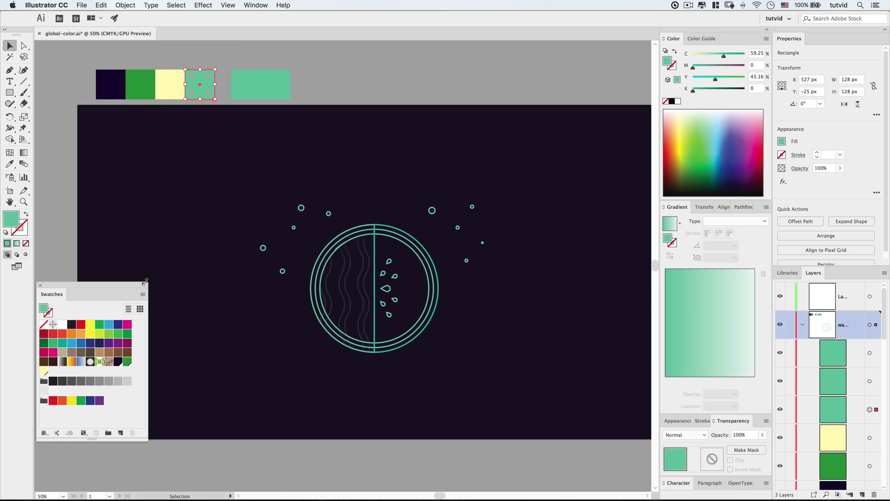
pyautogui.click(121, 433)
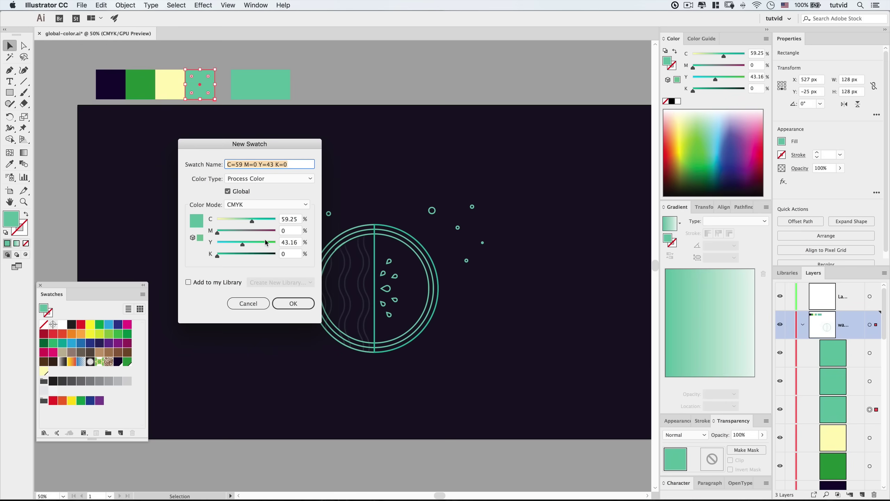
pyautogui.moveTo(251, 222); pyautogui.dragTo(198, 220)
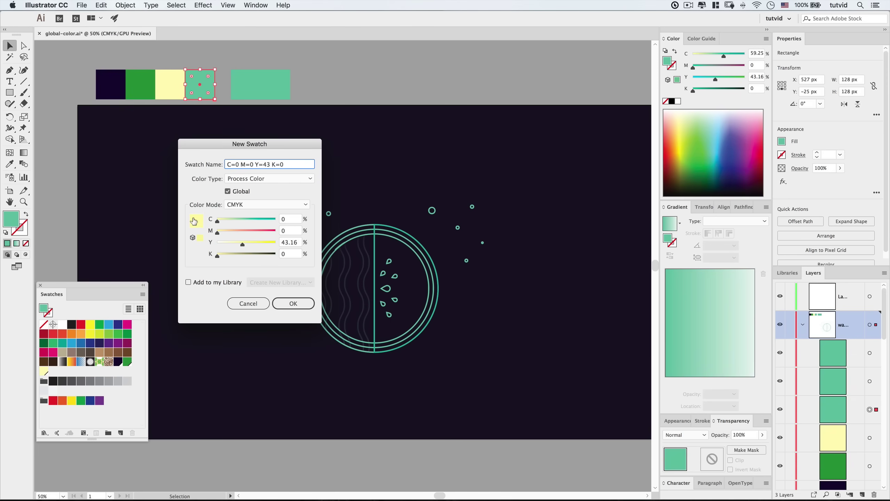
pyautogui.moveTo(227, 233); pyautogui.dragTo(278, 234)
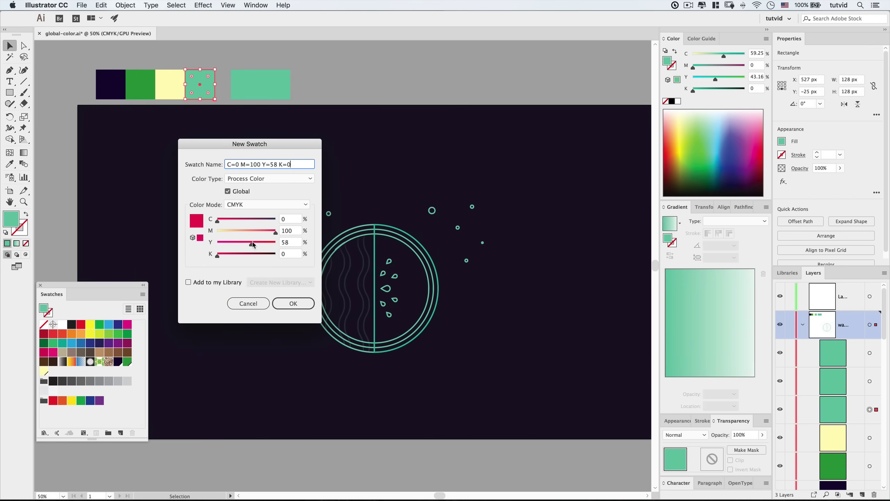
pyautogui.moveTo(262, 246); pyautogui.dragTo(264, 247)
pyautogui.click(302, 304)
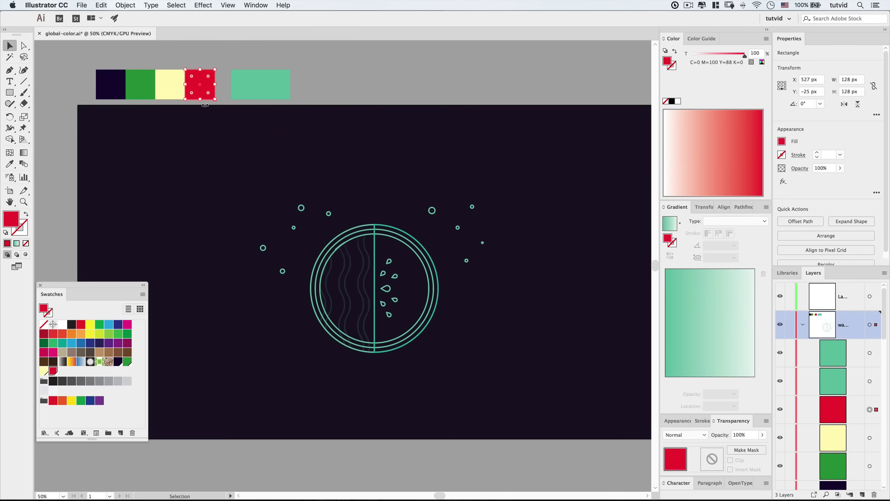
# Delete the first square of the separate teal pair and move the other against the red square to extend the row.
pyautogui.click(247, 91)
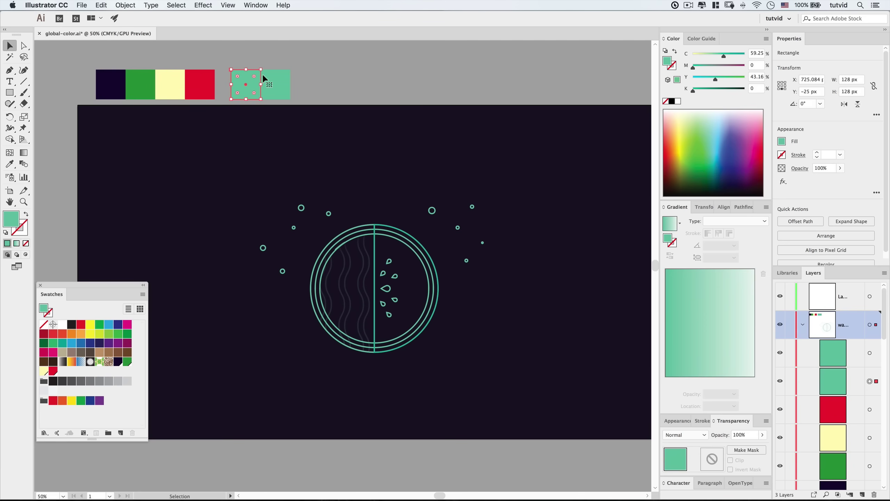
pyautogui.press('Delete')
pyautogui.moveTo(280, 85); pyautogui.dragTo(232, 86)
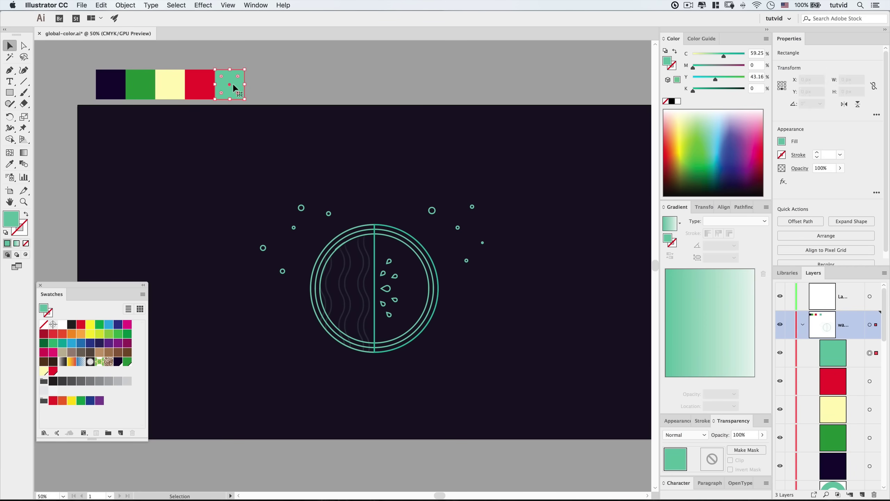
# Create a sky blue global swatch C=60 M=0 Y=0 K=0 for the fifth square of the palette row.
pyautogui.click(119, 434)
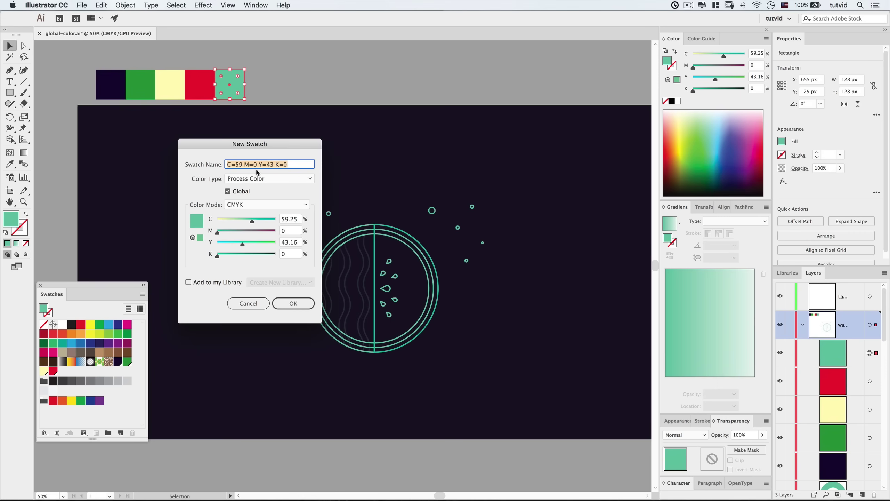
pyautogui.moveTo(242, 250); pyautogui.dragTo(217, 250)
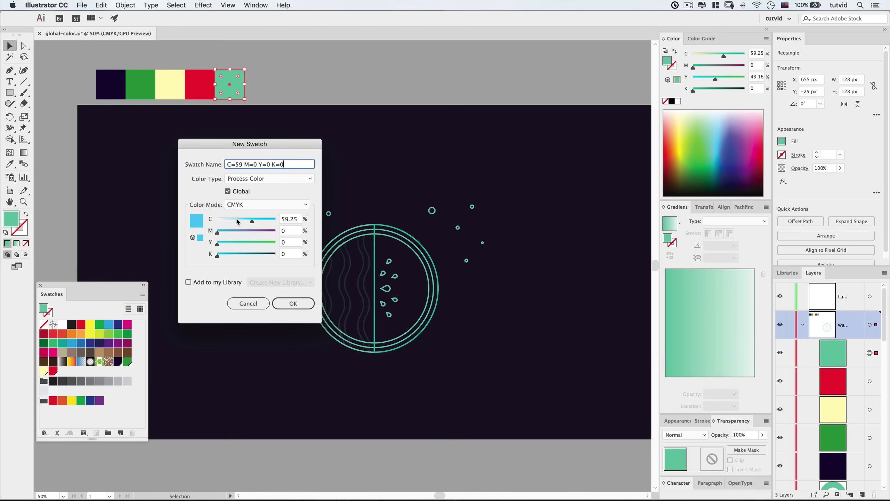
pyautogui.moveTo(248, 220); pyautogui.dragTo(254, 223)
pyautogui.click(298, 303)
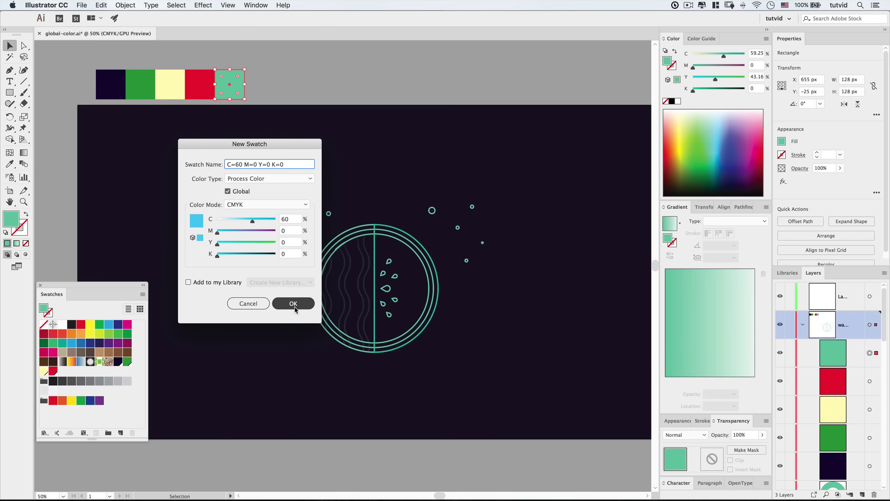
pyautogui.click(270, 82)
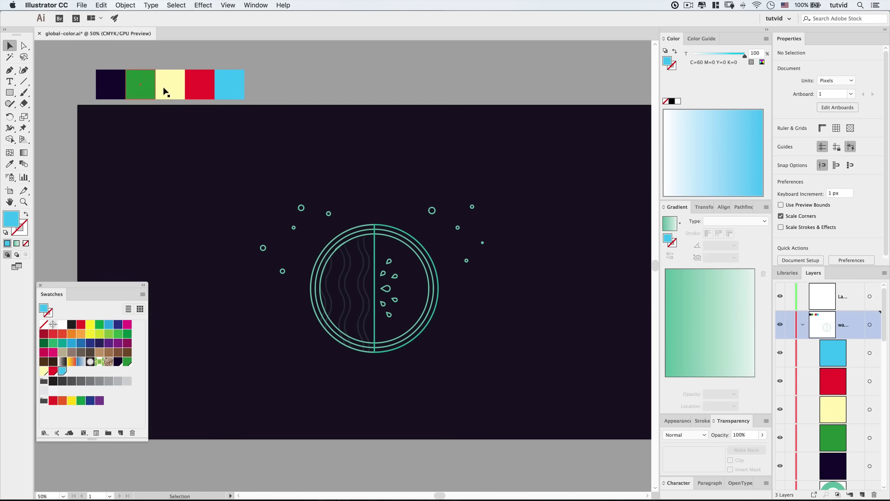
# Remove the stroke of the 35% opacity right-half path, fill it with the palette's green swatch, and hide it.
pyautogui.click(154, 79)
pyautogui.click(425, 247)
pyautogui.click(26, 233)
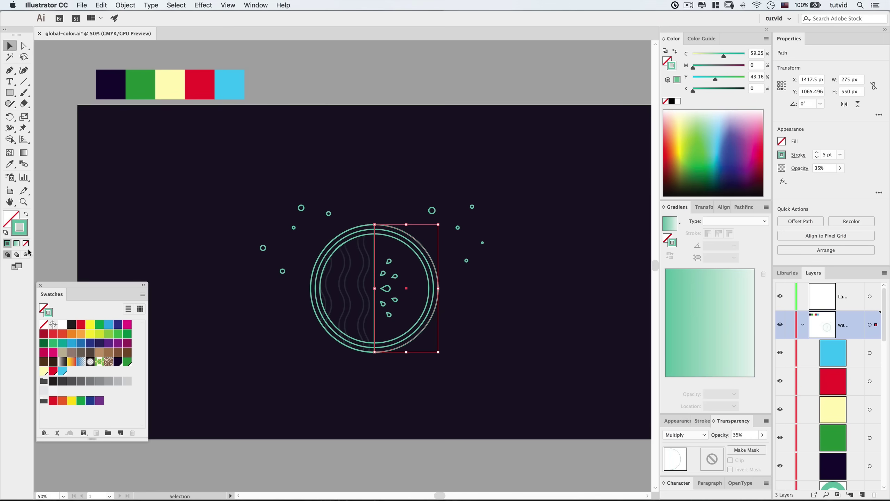
pyautogui.click(26, 243)
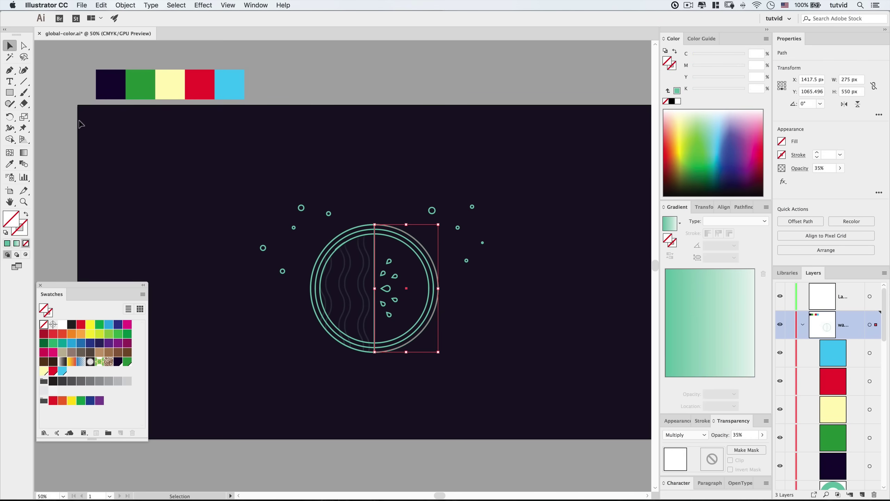
pyautogui.press('u')
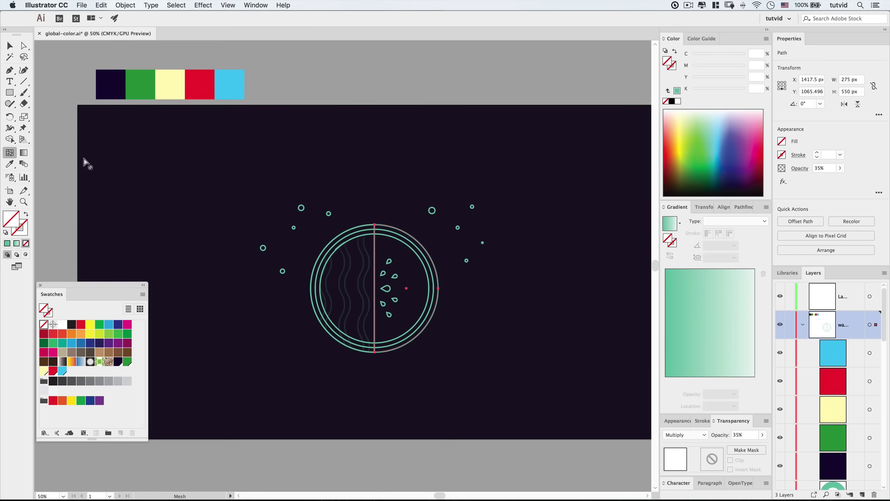
pyautogui.press('i')
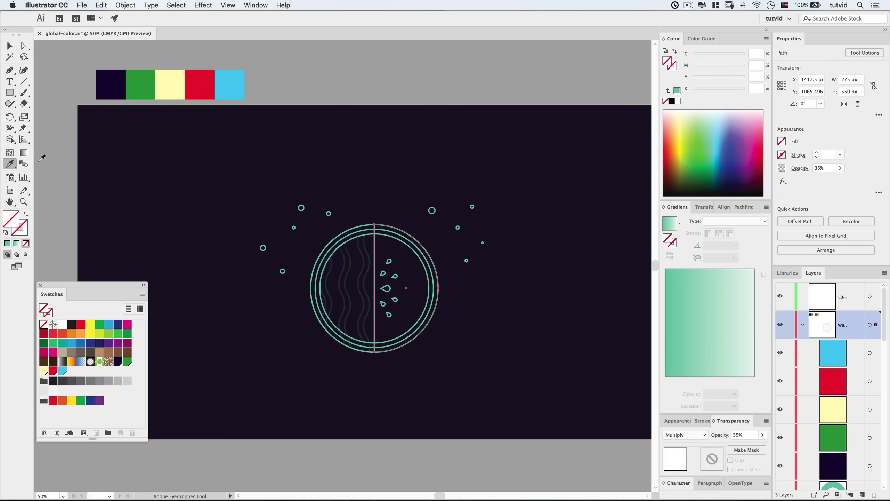
pyautogui.click(151, 86)
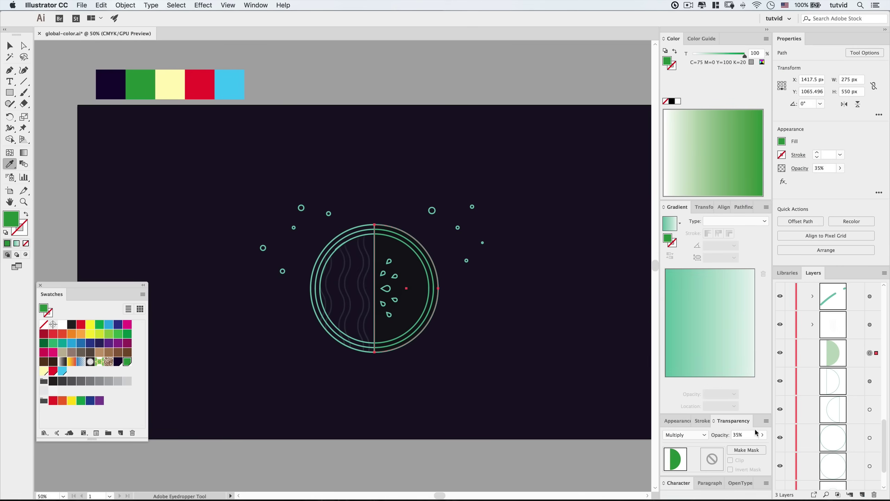
pyautogui.click(781, 354)
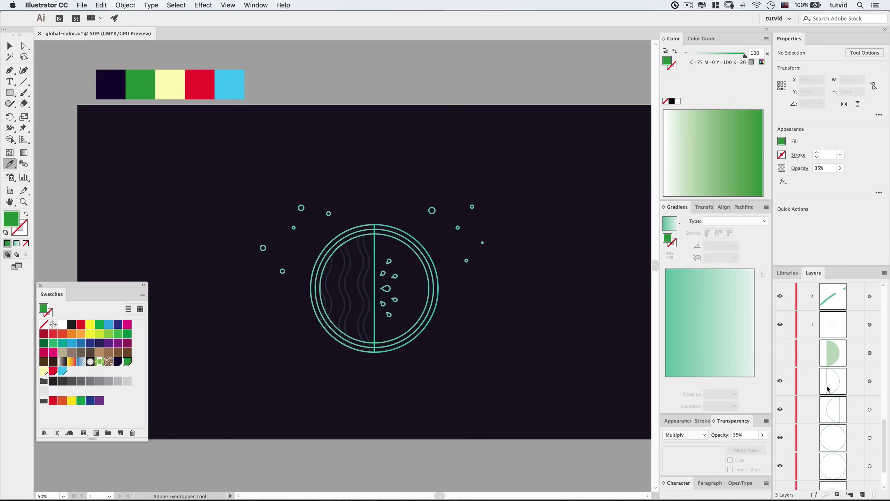
# Fill the outermost 550 px watermelon circle with the green swatch sampled from the palette.
pyautogui.scroll(-2, 852, 424)
pyautogui.click(872, 447)
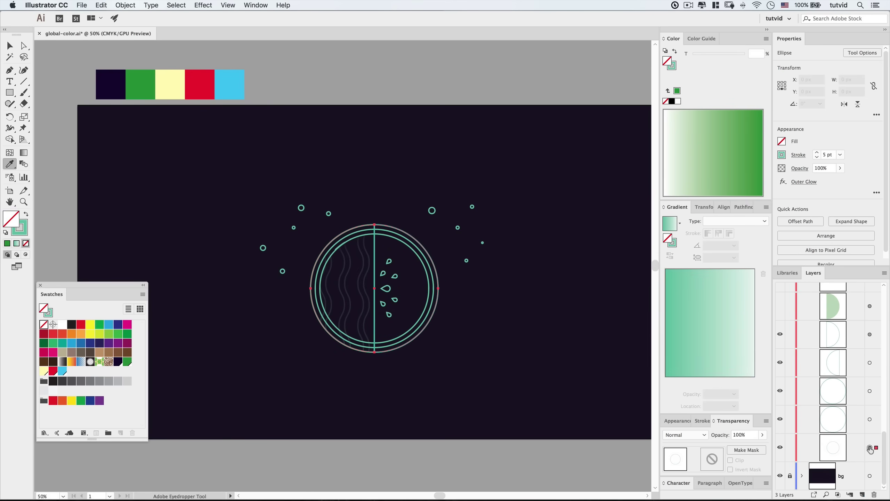
pyautogui.click(870, 420)
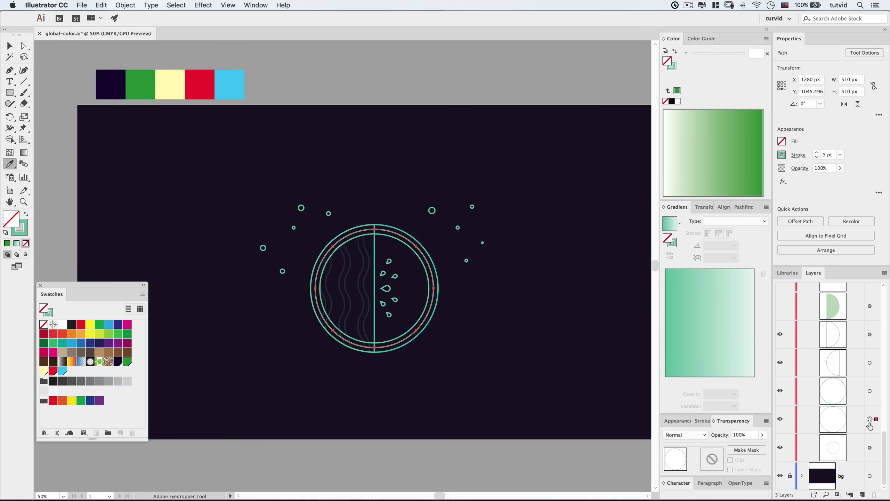
pyautogui.click(870, 448)
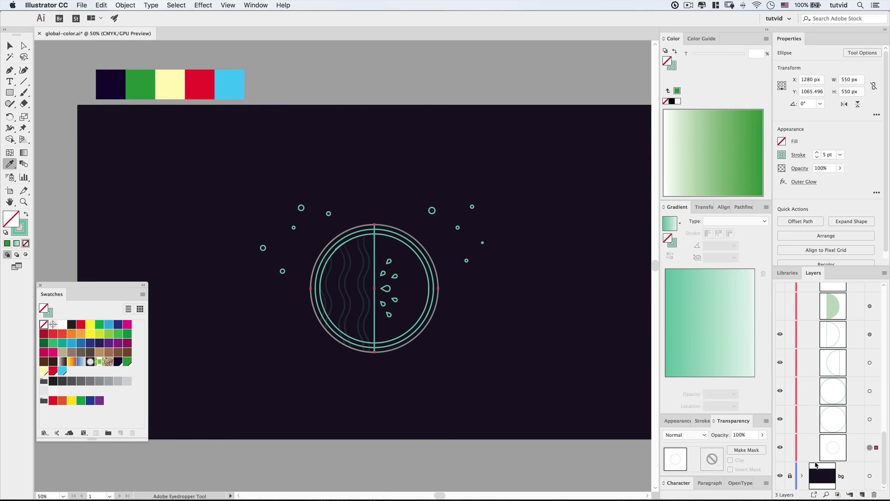
pyautogui.click(141, 80)
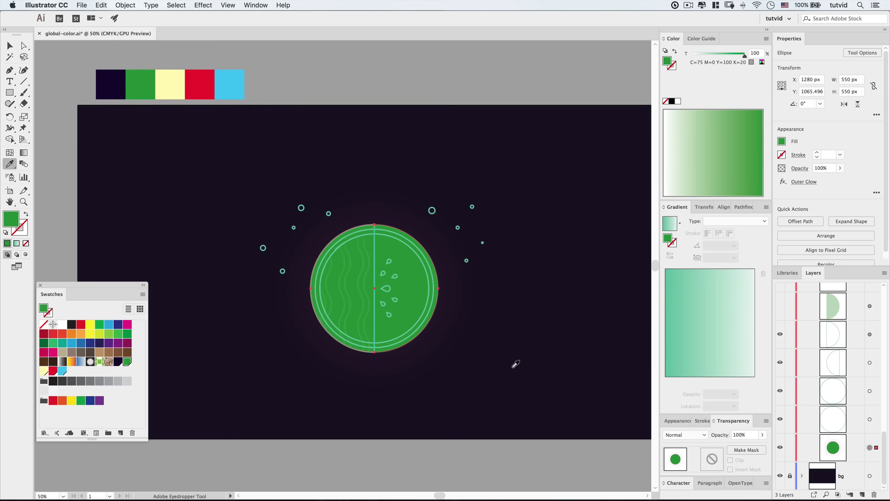
# Fill the 510 px circle with the palette's pale yellow and the inner 470 px circle with its red.
pyautogui.click(870, 419)
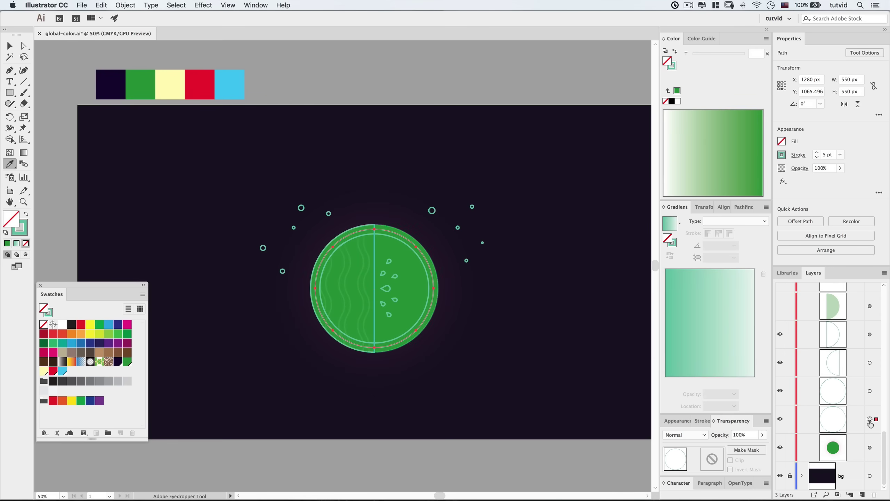
pyautogui.click(175, 88)
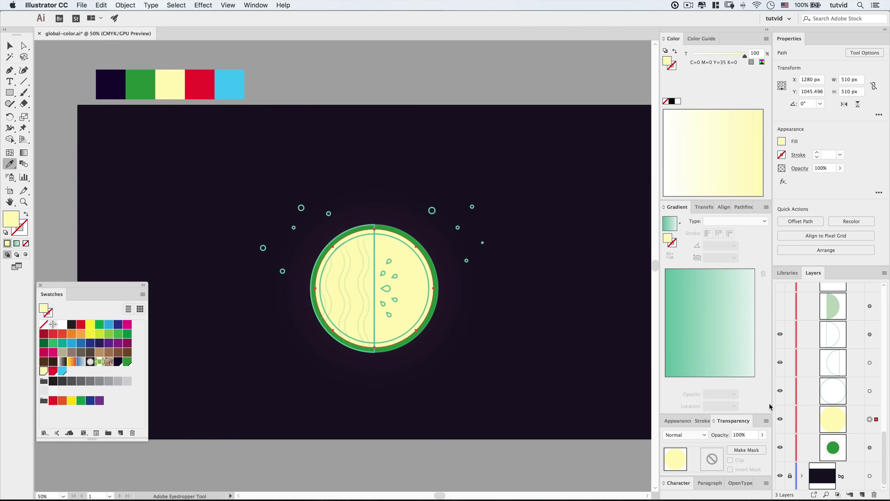
pyautogui.click(870, 391)
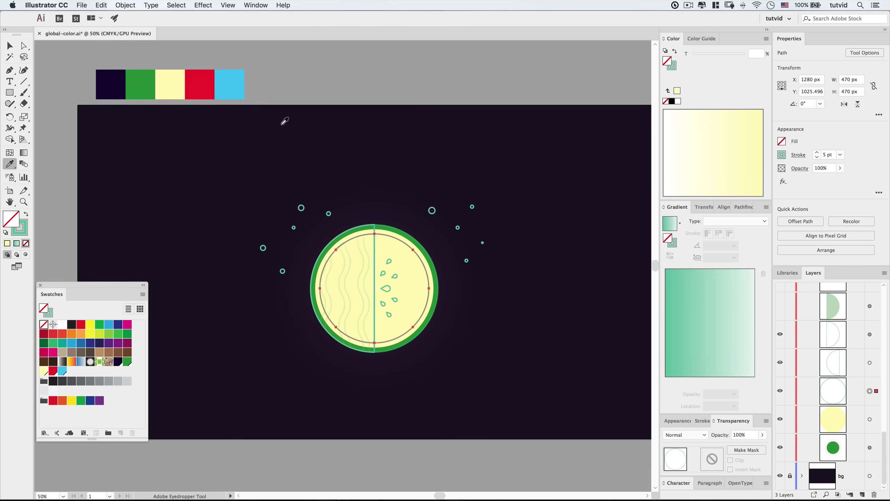
pyautogui.click(206, 86)
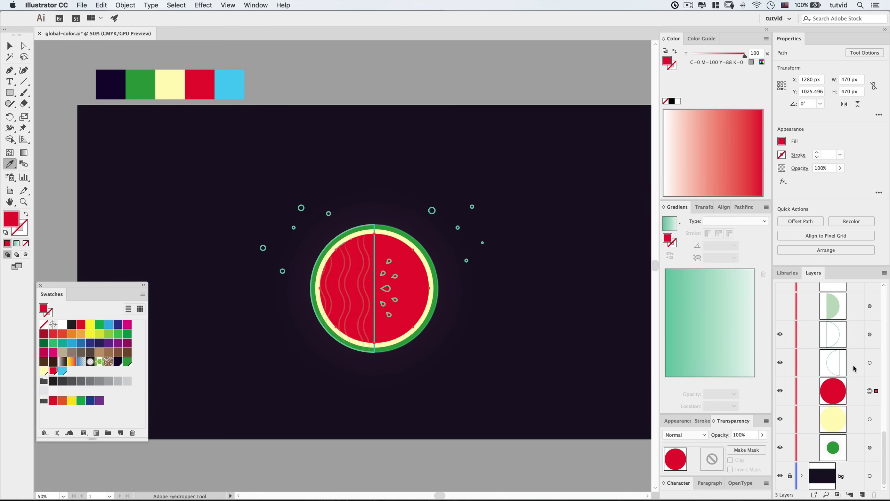
# Fill the watermelon's left-half shape with the palette's green swatch and hide the right-half outline path.
pyautogui.click(869, 363)
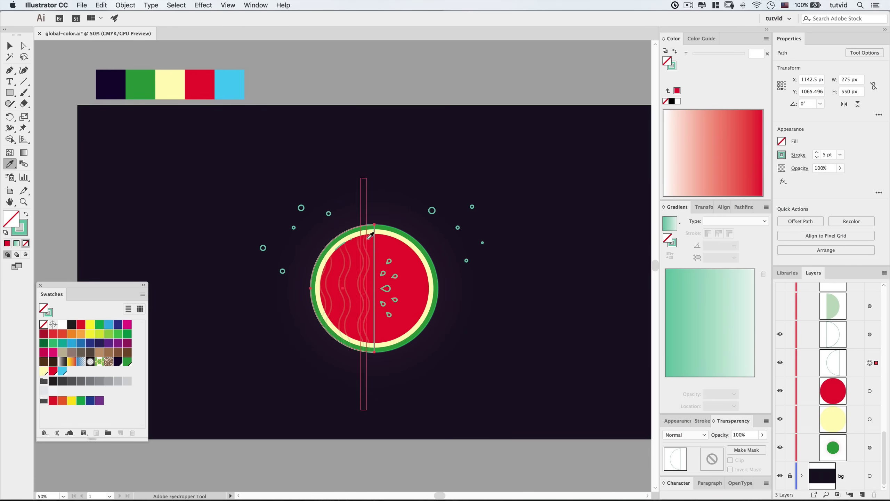
pyautogui.click(145, 86)
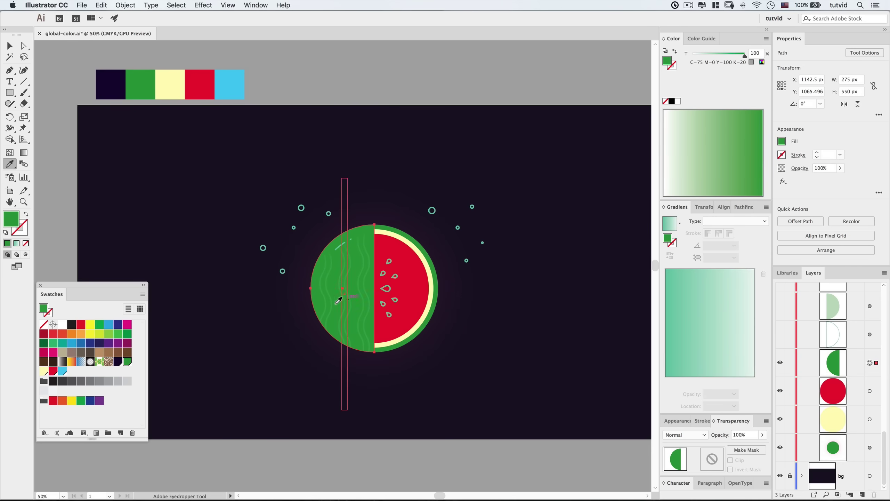
# Recolor the group of wavy rind stripes on the left half with the palette's green swatch.
pyautogui.scroll(4, 842, 325)
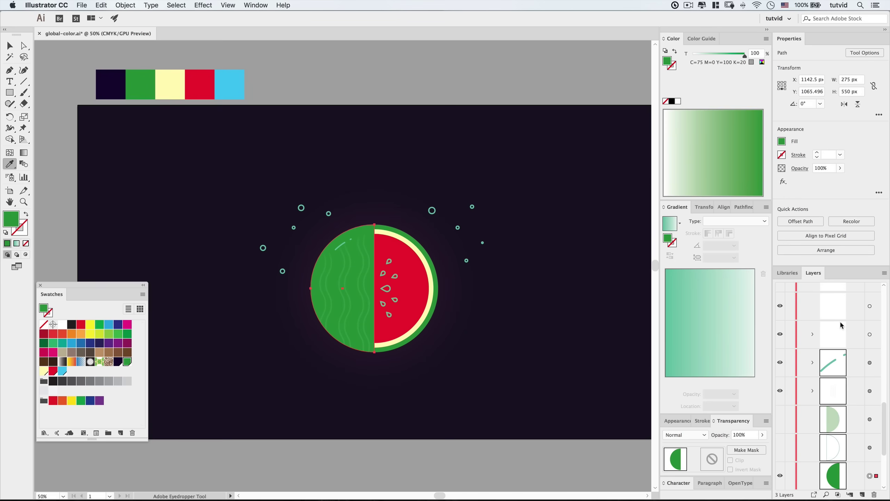
pyautogui.click(870, 391)
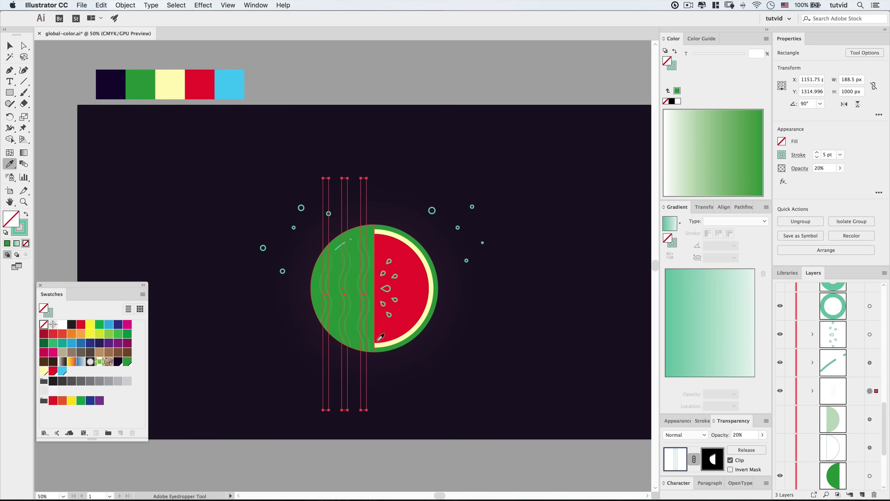
pyautogui.click(142, 87)
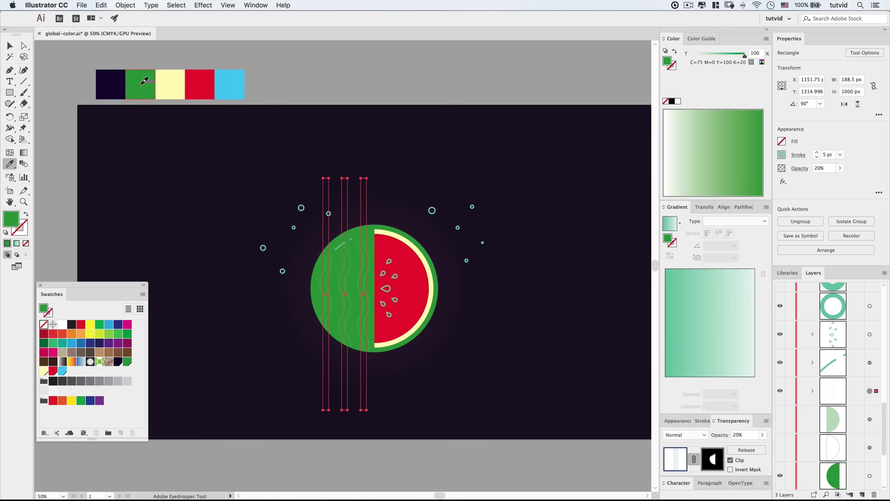
pyautogui.press('z')
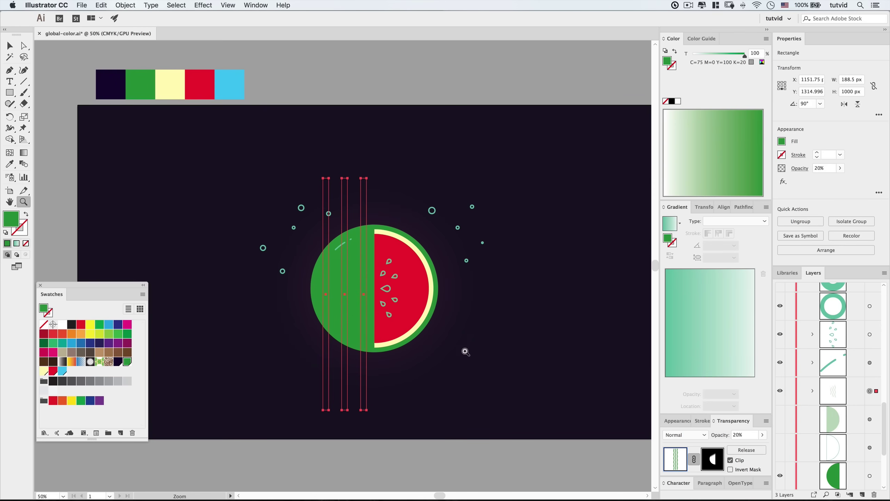
# Recolor the bg layer's background rectangle with the palette's dark purple swatch C=85 M=85 Y=20 K=75.
pyautogui.scroll(-4, 871, 411)
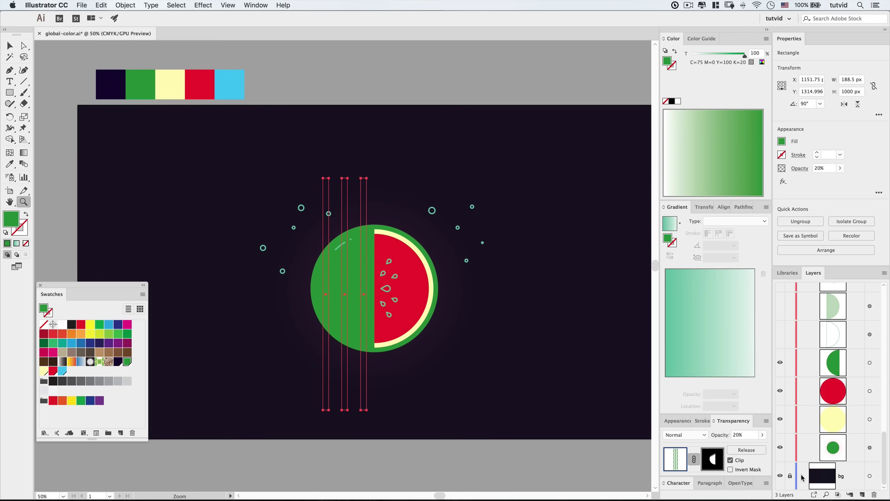
pyautogui.click(869, 476)
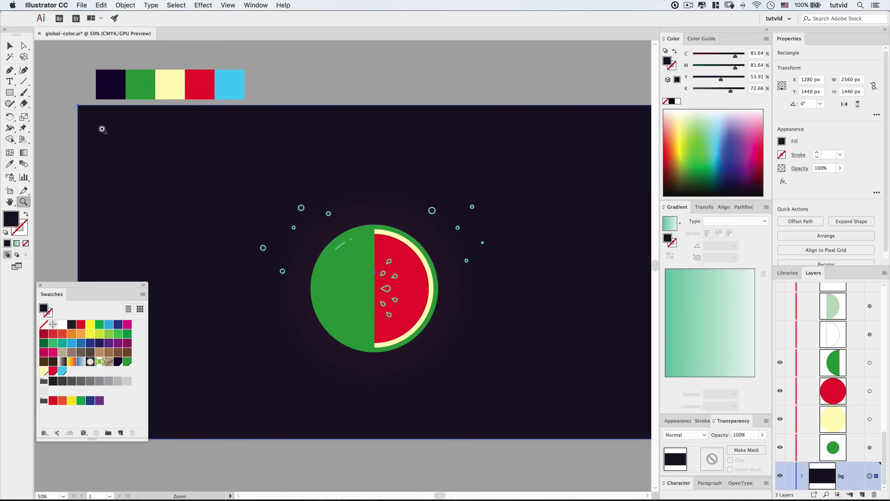
pyautogui.press('i')
pyautogui.click(111, 83)
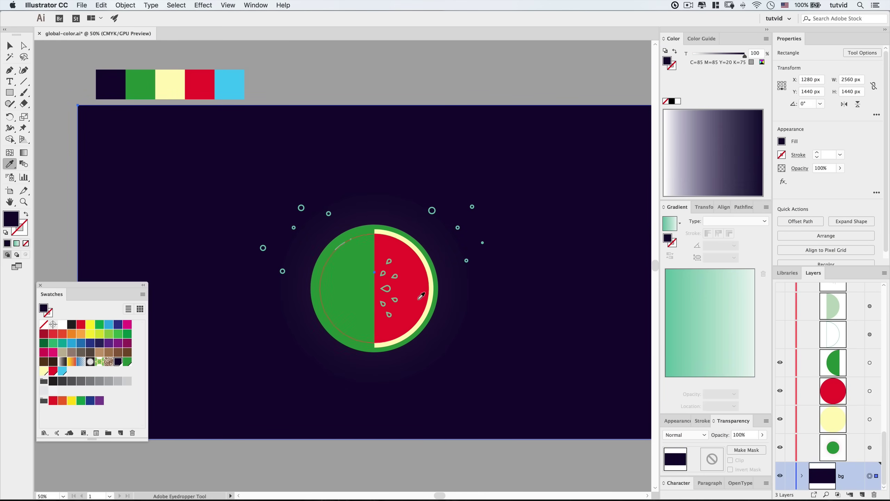
# Expand the seeds group and fill the large central seed plus the uppermost and lowermost seeds with the palette's dark purple.
pyautogui.scroll(5, 851, 351)
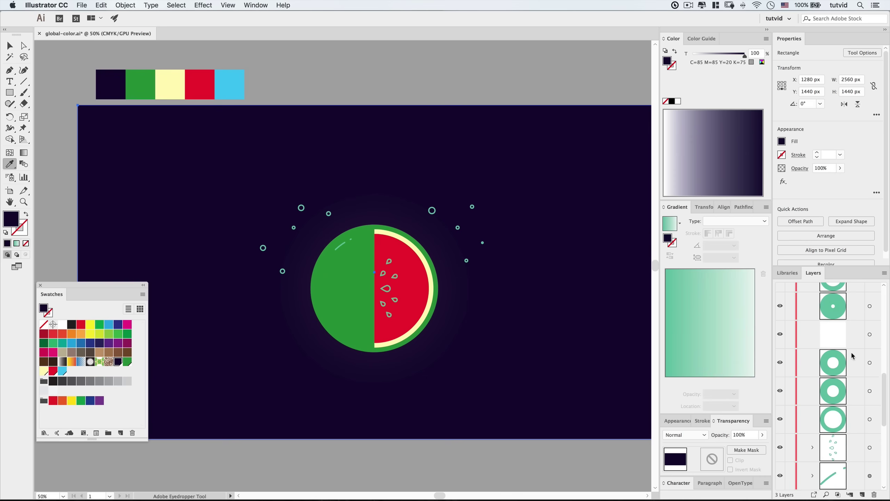
pyautogui.click(812, 419)
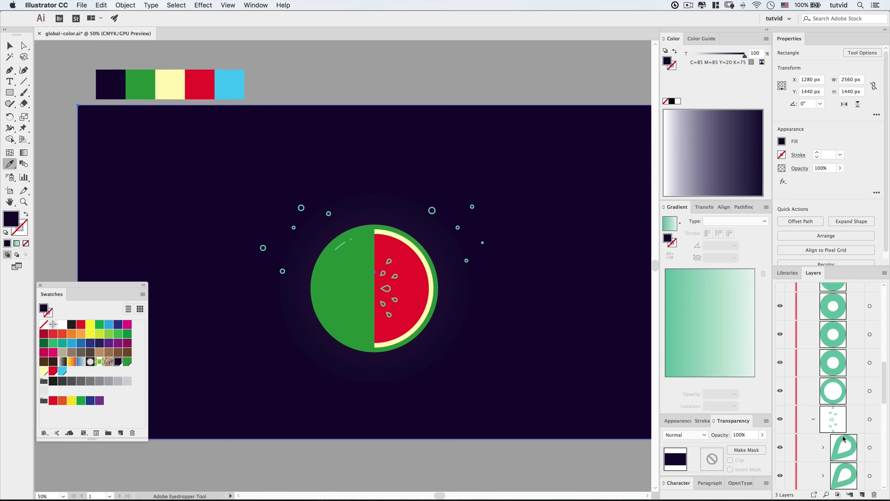
pyautogui.scroll(-3, 843, 439)
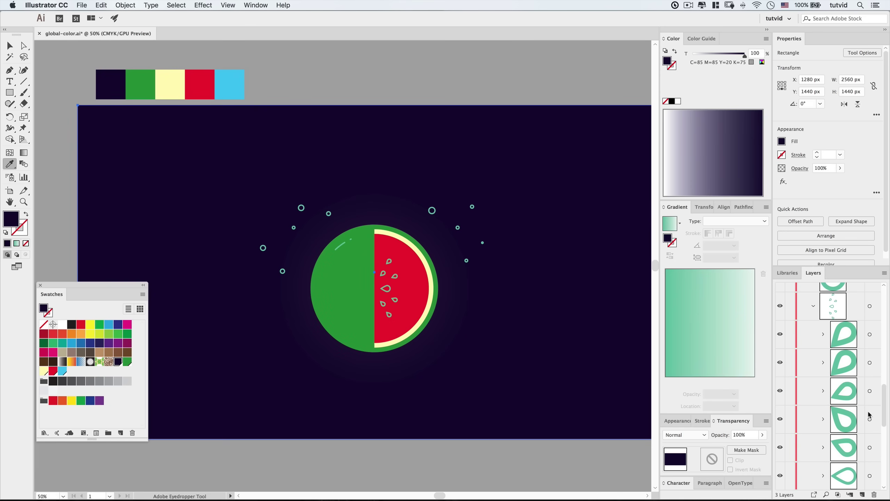
pyautogui.click(871, 474)
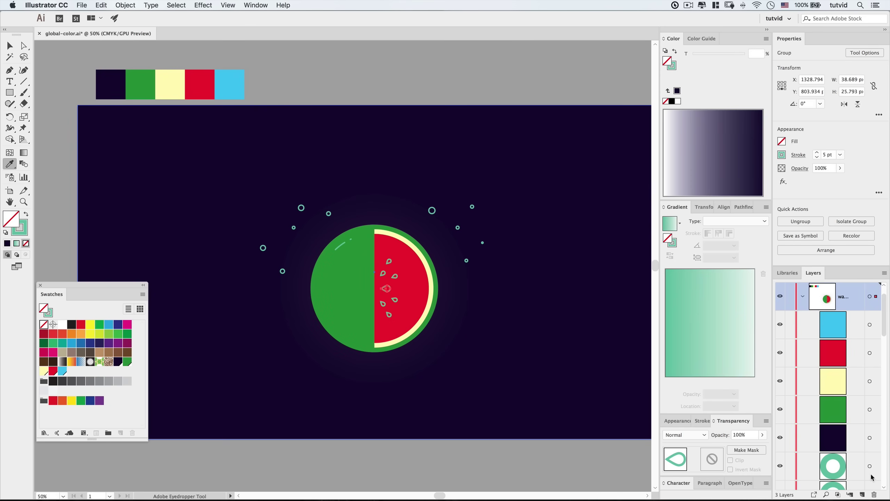
pyautogui.scroll(-5, 861, 437)
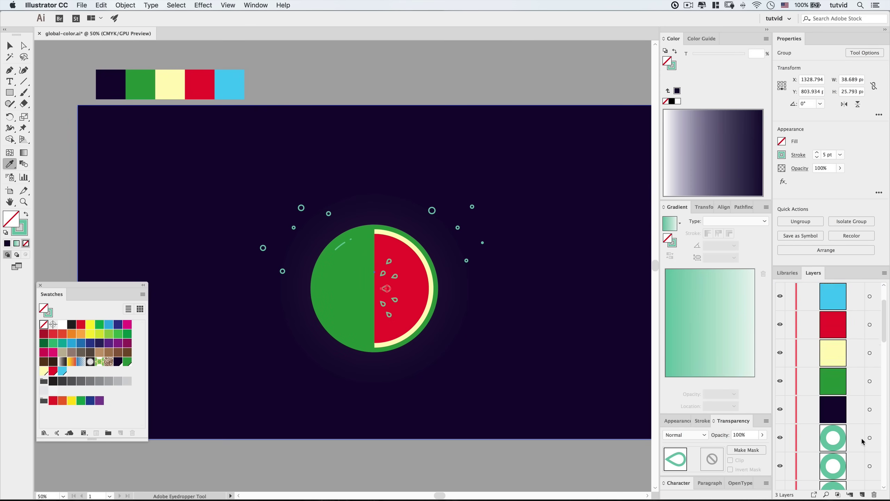
pyautogui.click(788, 43)
pyautogui.keyDown('shift'); pyautogui.click(870, 302); pyautogui.keyUp('shift')
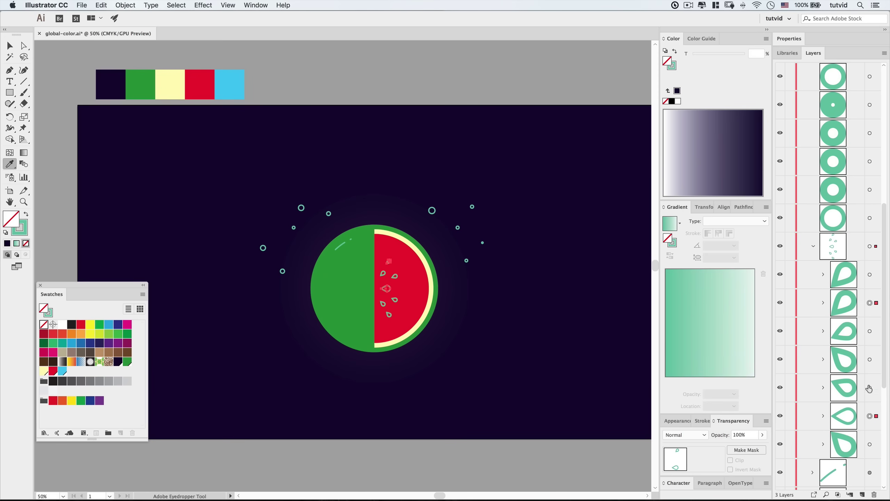
pyautogui.keyDown('shift'); pyautogui.click(870, 444); pyautogui.keyUp('shift')
pyautogui.click(103, 74)
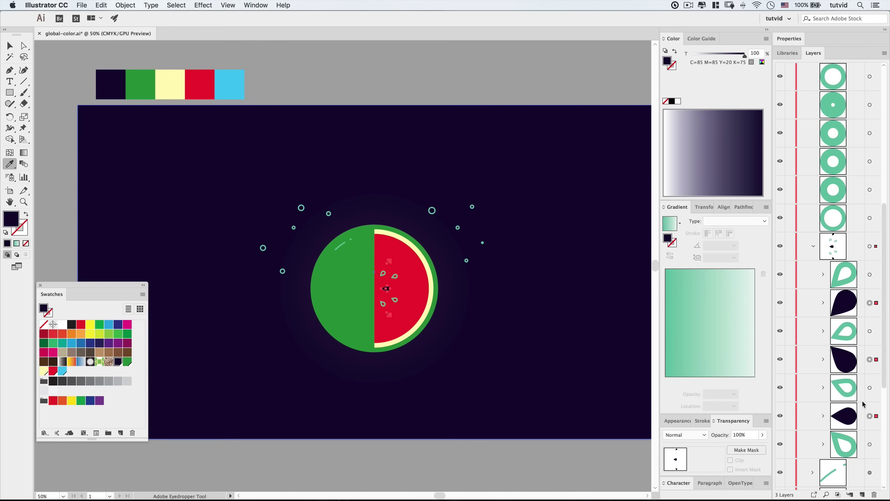
# Fill the inner upper-left and lower-right seeds on the watermelon flesh with the palette's red swatch.
pyautogui.click(870, 387)
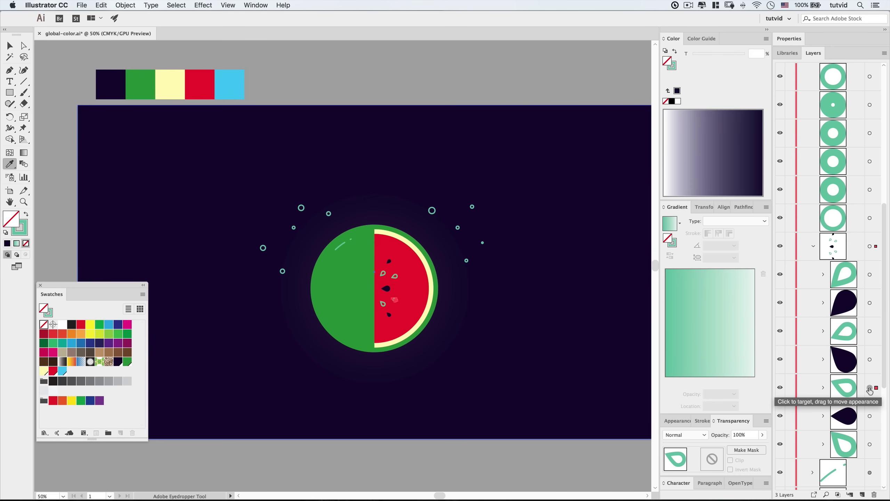
pyautogui.keyDown('shift'); pyautogui.click(870, 275); pyautogui.keyUp('shift')
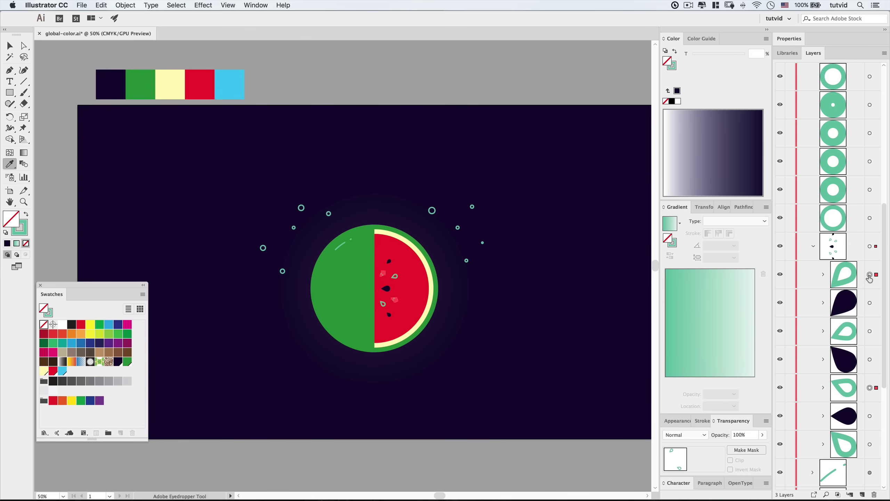
pyautogui.click(201, 83)
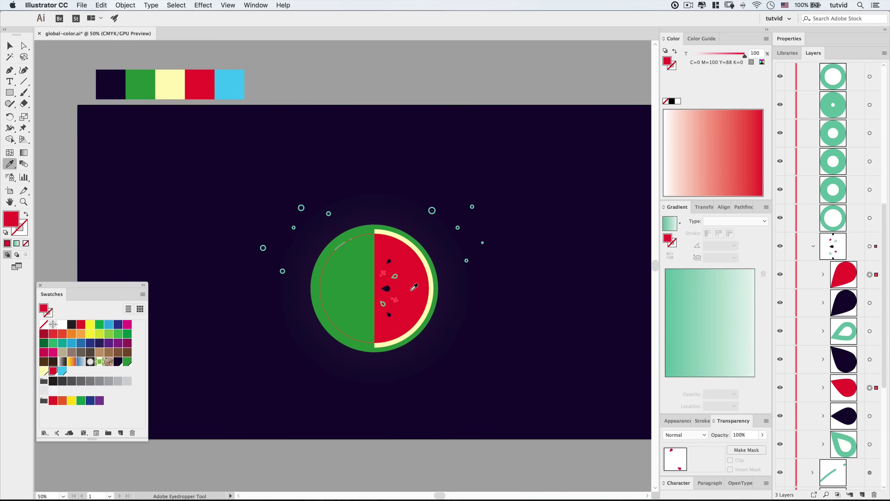
# Fill the two remaining outlined inner seeds with the palette's pale yellow swatch C=0 M=0 Y=35 K=0 and deselect them.
pyautogui.click(870, 330)
pyautogui.keyDown('shift'); pyautogui.click(870, 444); pyautogui.keyUp('shift')
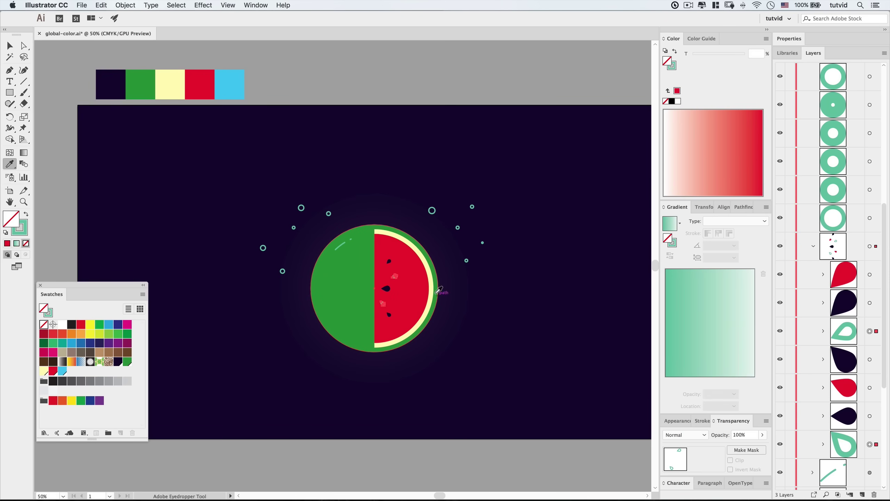
pyautogui.click(174, 76)
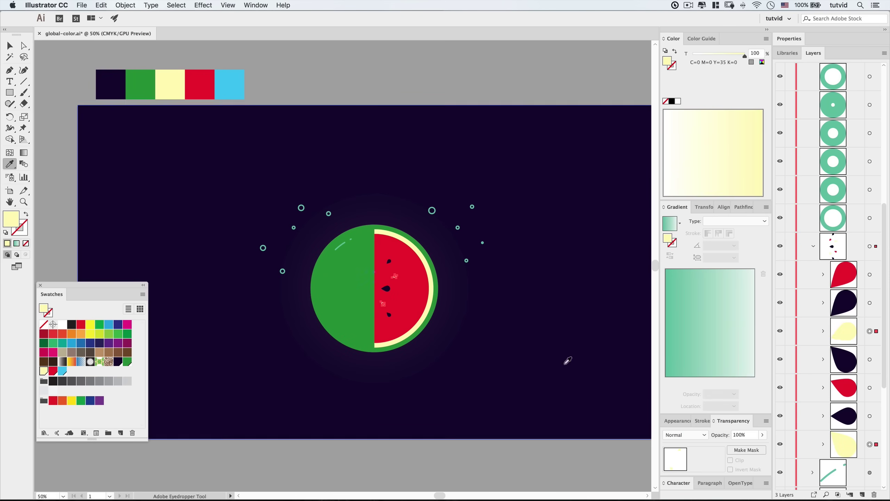
pyautogui.press('v')
pyautogui.click(392, 86)
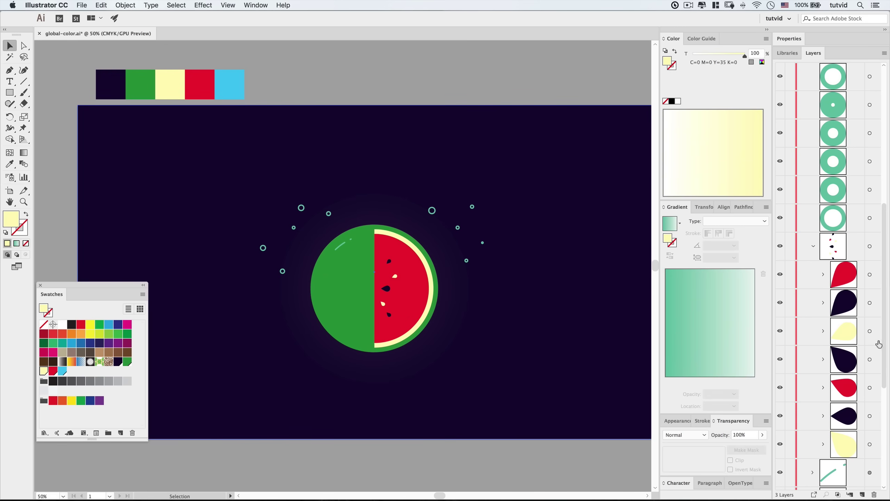
# Reduce the tint of the two pale yellow seeds to 10% and deselect them.
pyautogui.click(870, 332)
pyautogui.keyDown('shift'); pyautogui.click(870, 445); pyautogui.keyUp('shift')
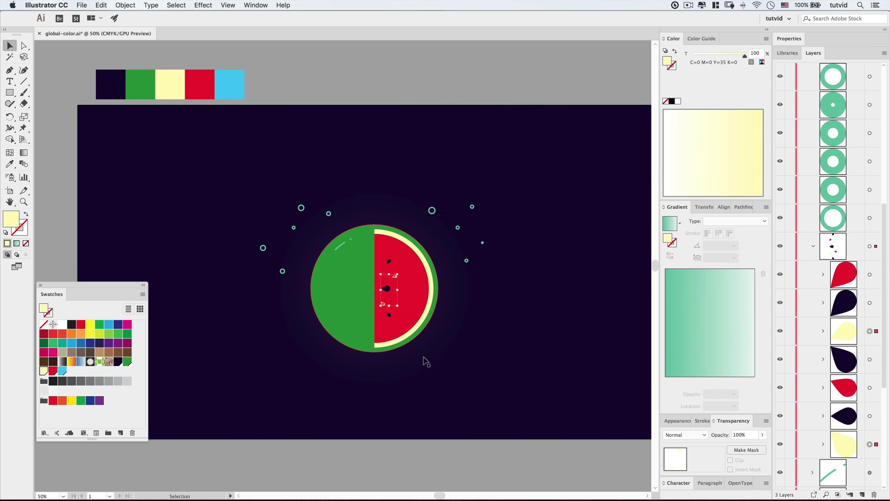
pyautogui.moveTo(744, 57); pyautogui.dragTo(707, 57)
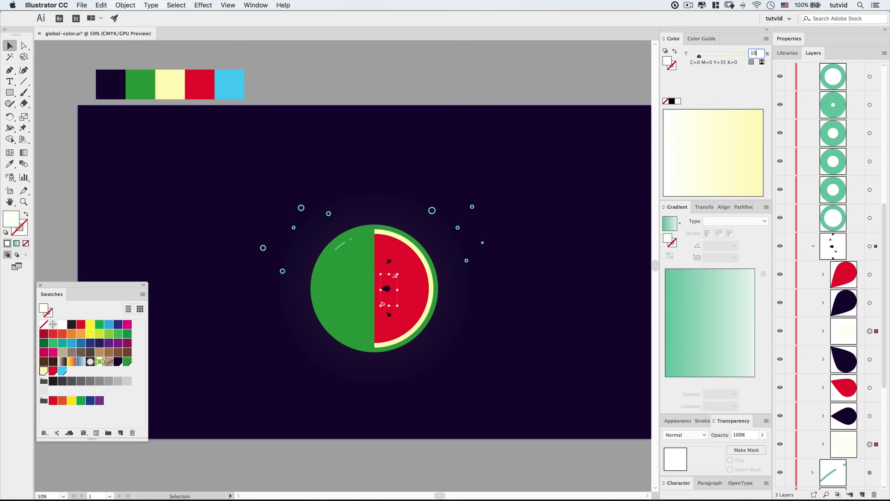
pyautogui.click(387, 87)
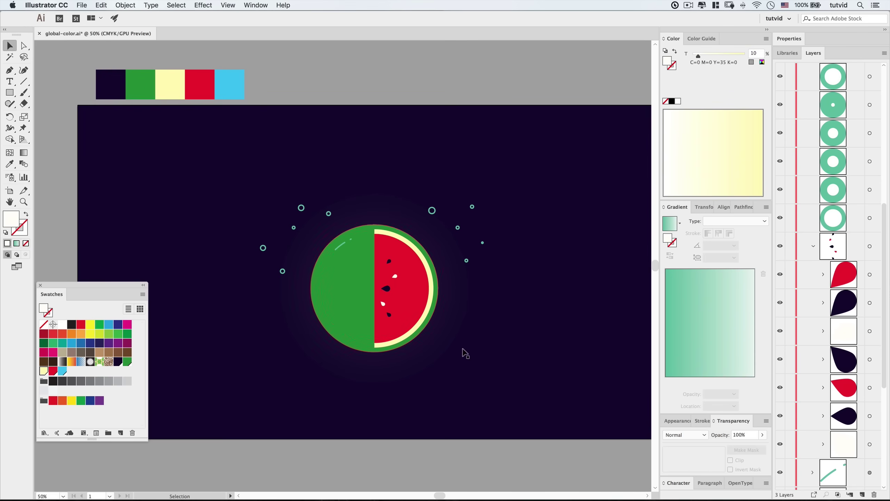
pyautogui.click(561, 316)
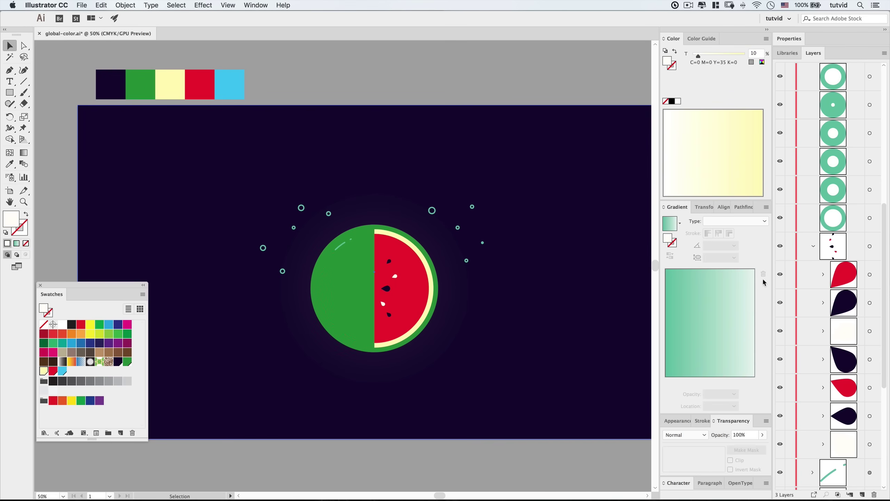
# Apply a linear gradient to the watermelon's outermost green circle, with only two stops, both using the global green swatch.
pyautogui.click(813, 246)
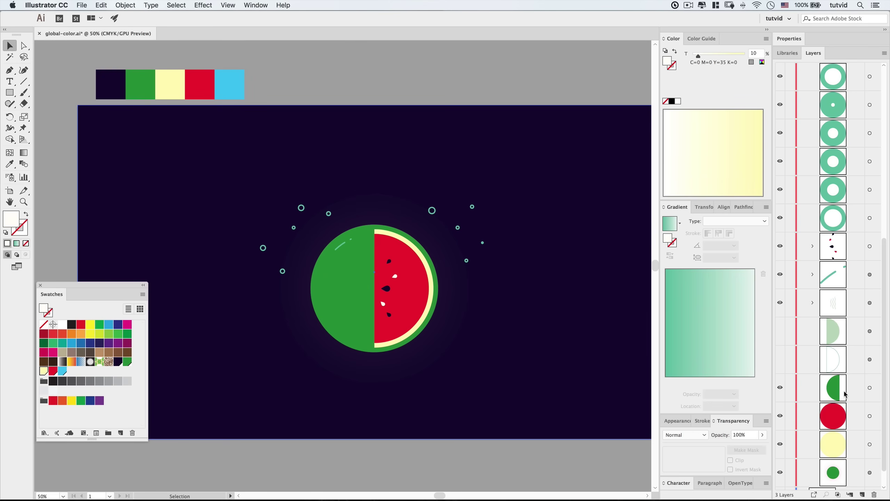
pyautogui.scroll(-1, 845, 394)
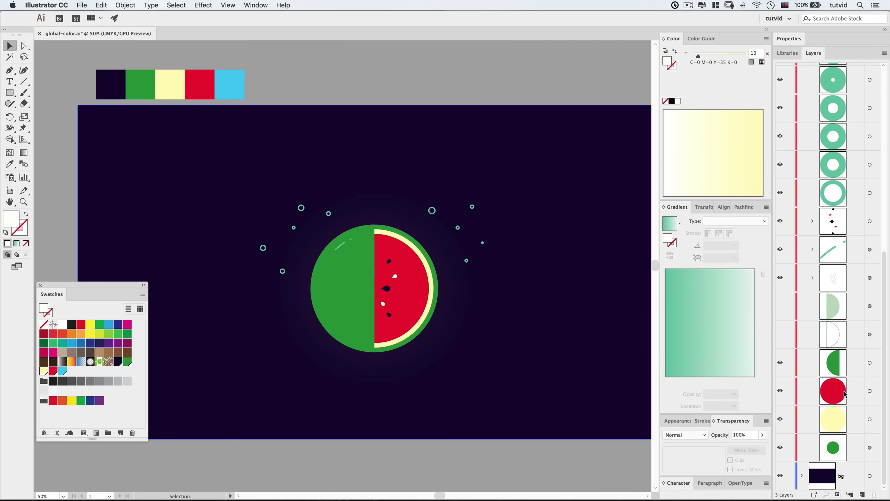
pyautogui.click(870, 449)
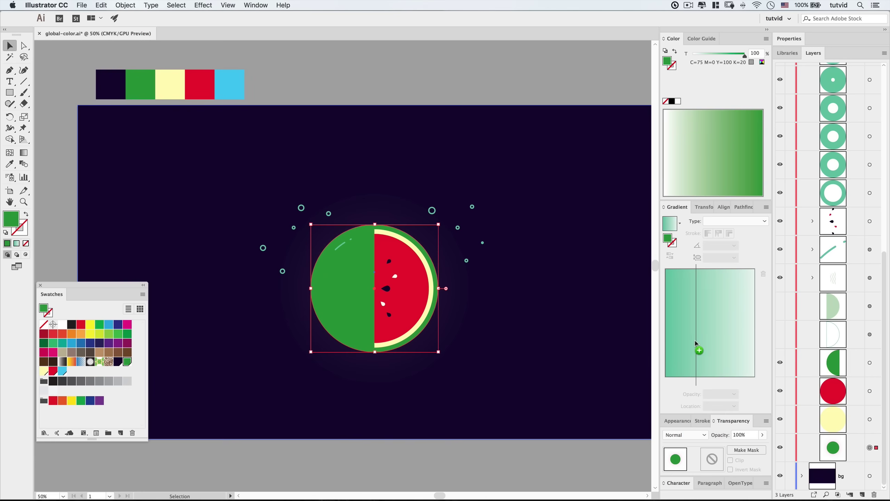
pyautogui.click(699, 320)
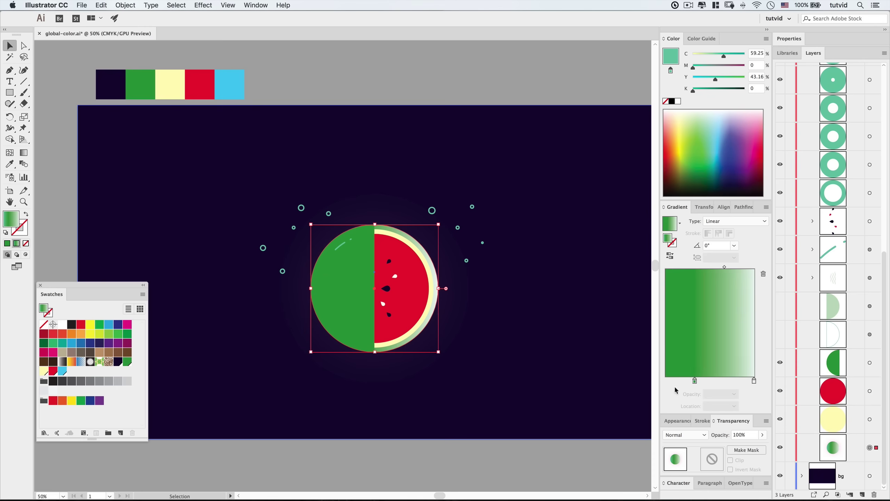
pyautogui.click(695, 381)
pyautogui.moveTo(695, 382); pyautogui.dragTo(669, 382)
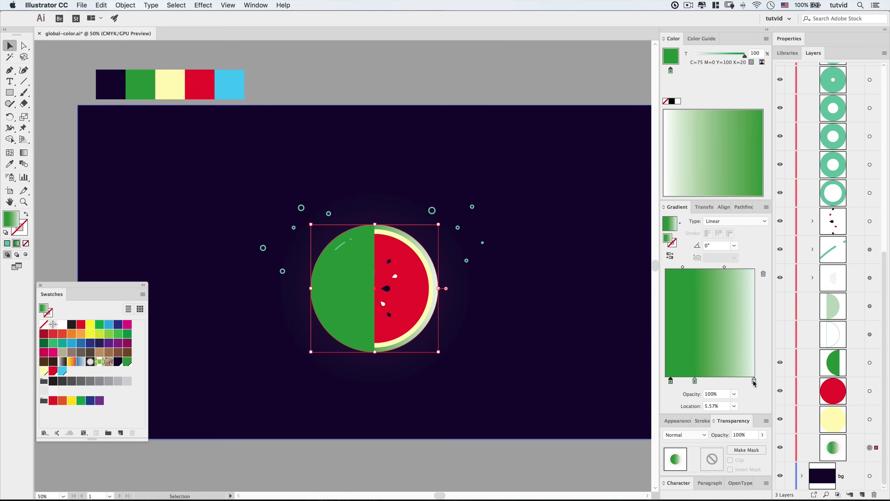
pyautogui.moveTo(755, 386); pyautogui.dragTo(754, 407)
pyautogui.click(694, 381)
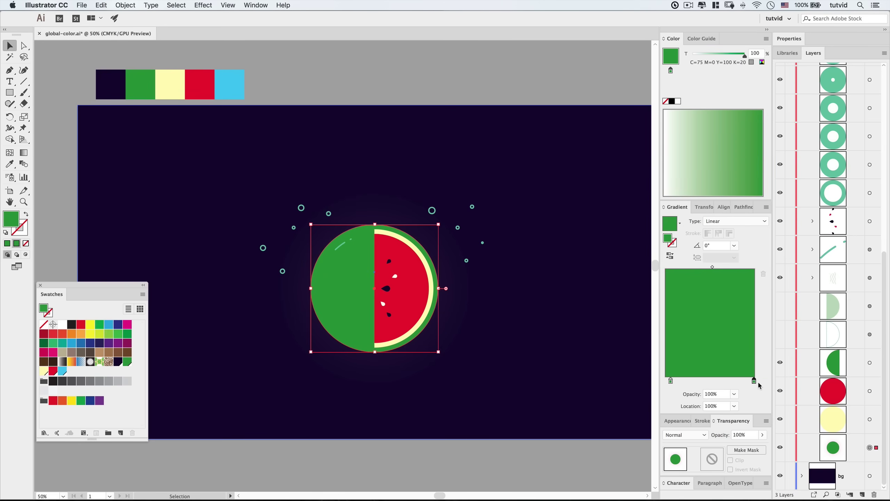
# Move the rind gradient's start stop near the middle, tint its end stop 60% and set that stop's location to about 66.5%.
pyautogui.moveTo(671, 383); pyautogui.dragTo(709, 386)
pyautogui.click(754, 382)
pyautogui.doubleClick(753, 53)
pyautogui.write('75')
pyautogui.press('Return')
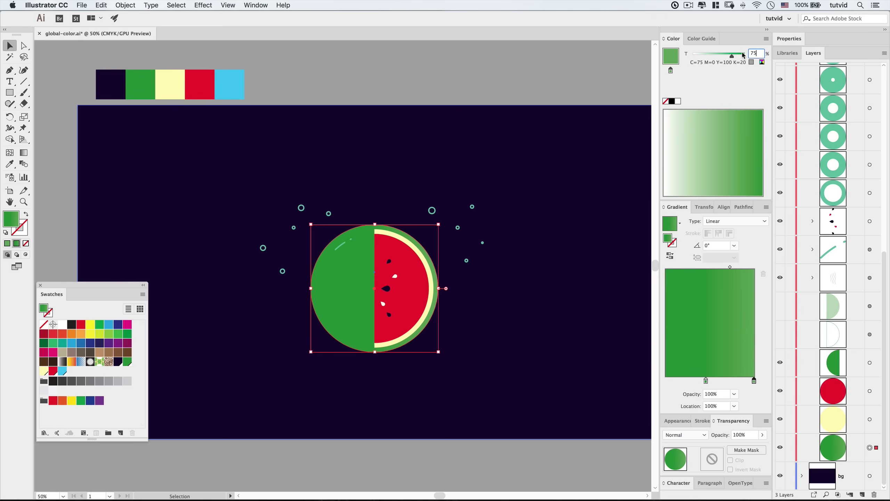
pyautogui.write('60')
pyautogui.press('Return')
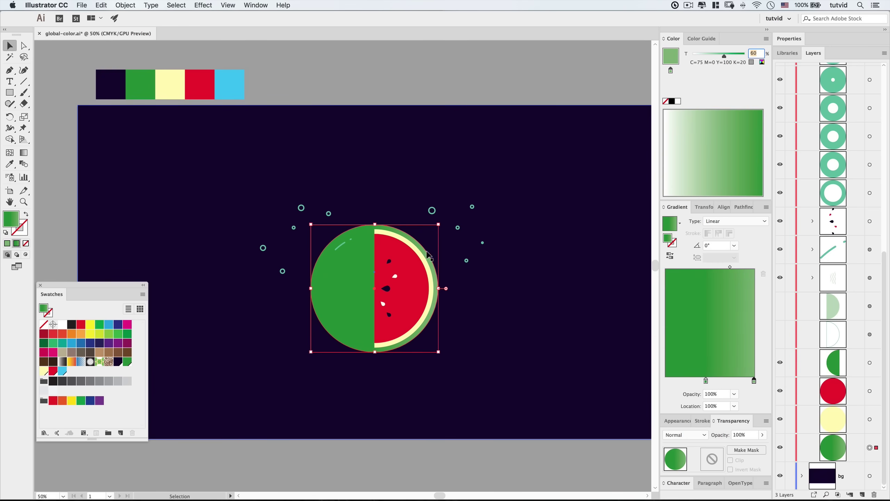
pyautogui.moveTo(754, 381); pyautogui.dragTo(732, 380)
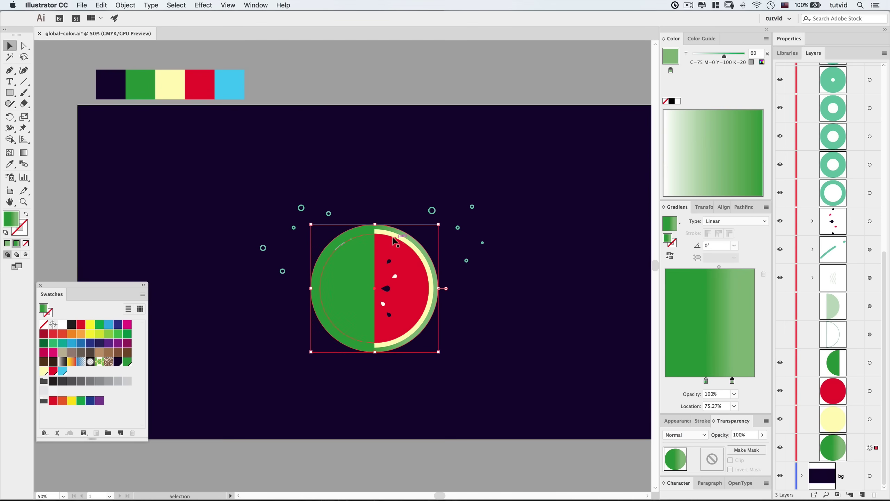
pyautogui.moveTo(732, 381); pyautogui.dragTo(725, 381)
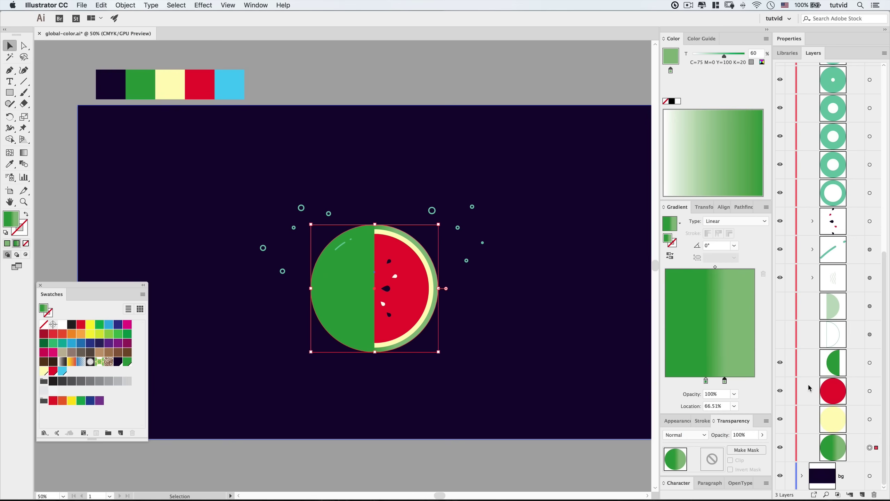
# Give the red flesh circle a linear gradient with both stops using the global red swatch and the start stop at about 49%.
pyautogui.click(870, 391)
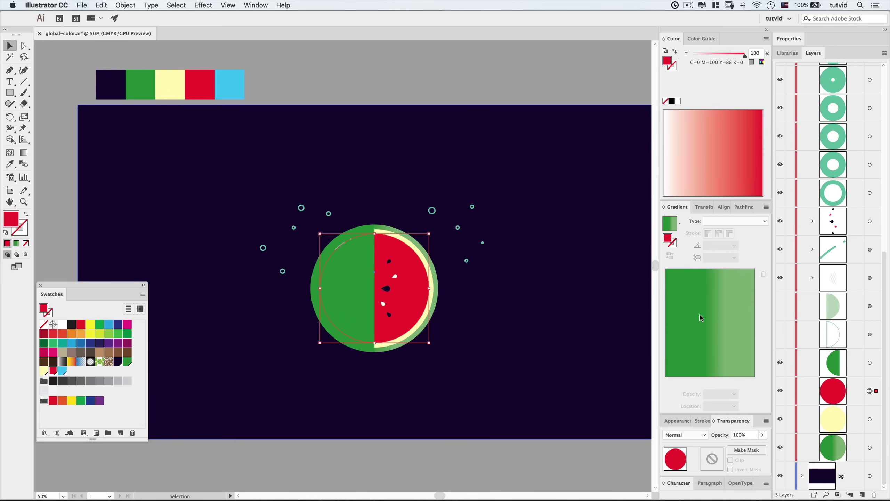
pyautogui.click(702, 332)
pyautogui.moveTo(706, 381); pyautogui.dragTo(671, 384)
pyautogui.moveTo(725, 381); pyautogui.dragTo(755, 381)
pyautogui.moveTo(670, 381); pyautogui.dragTo(709, 385)
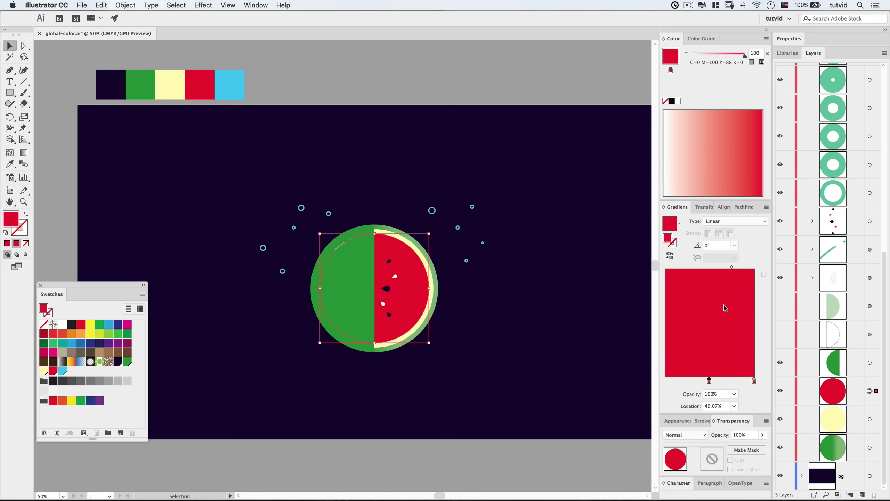
# Set the tint of the red flesh gradient's end stop to 85% and deselect the circle.
pyautogui.click(754, 381)
pyautogui.moveTo(735, 55); pyautogui.dragTo(727, 56)
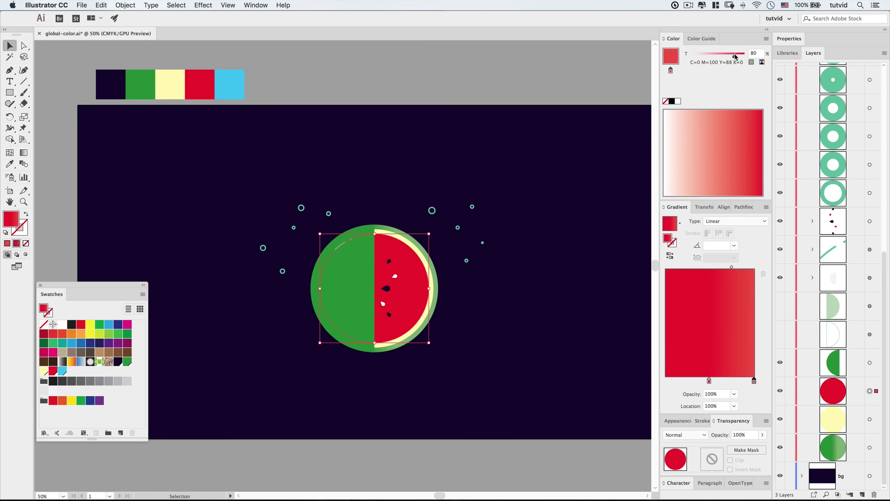
pyautogui.moveTo(739, 56)
pyautogui.mouseDown()
pyautogui.moveTo(720, 58)
pyautogui.moveTo(741, 58)
pyautogui.mouseUp()
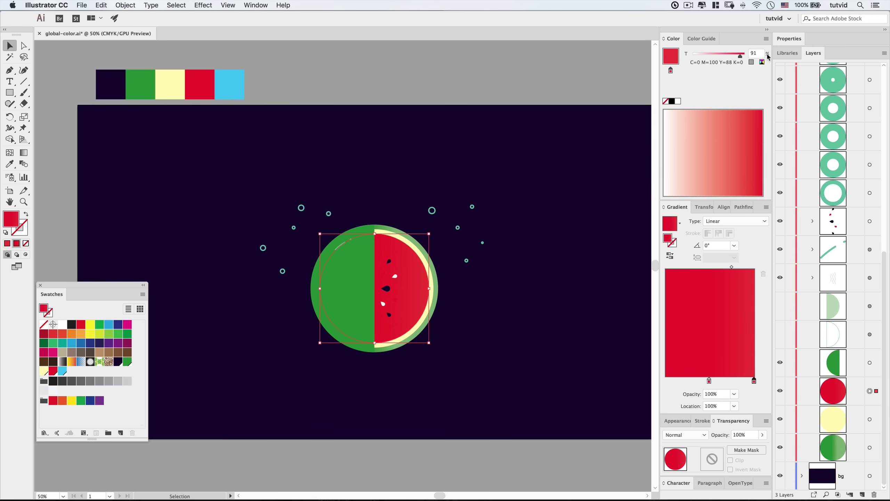
pyautogui.click(753, 53)
pyautogui.write('85')
pyautogui.press('Return')
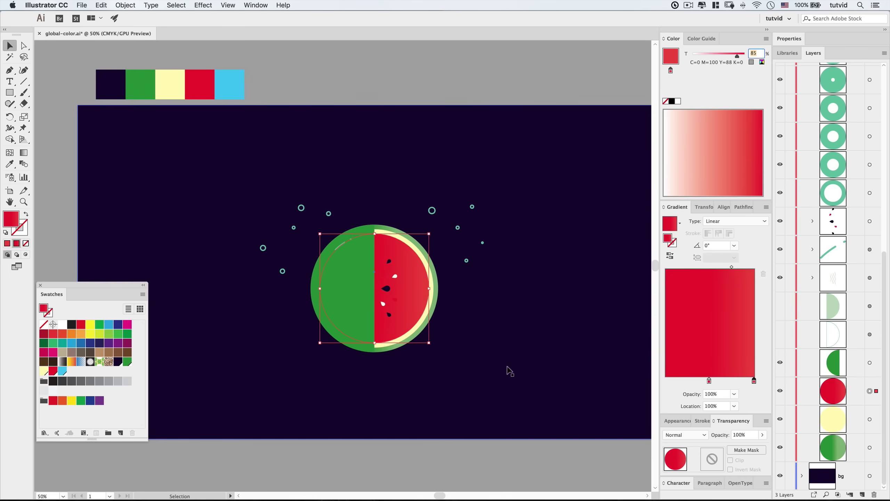
pyautogui.click(524, 340)
pyautogui.click(525, 457)
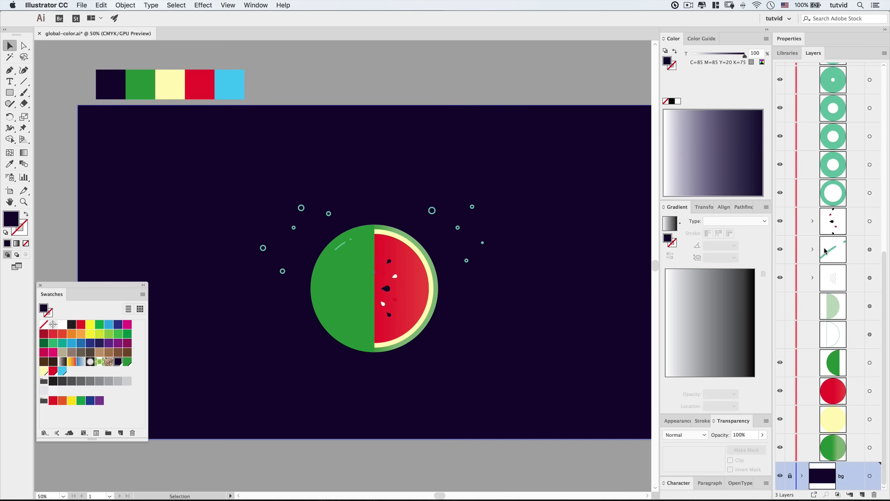
# Reduce the tint of the two red seeds in the seeds group to 90% and deselect them.
pyautogui.click(813, 223)
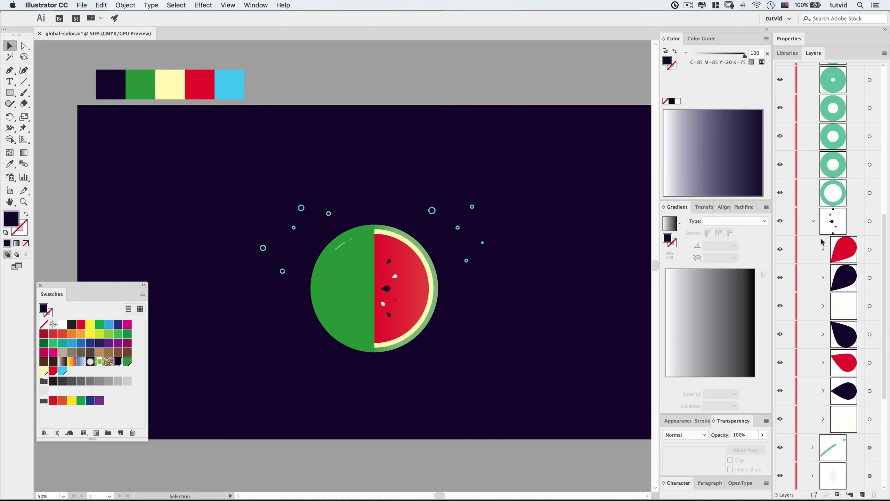
pyautogui.click(868, 250)
pyautogui.scroll(-7, 864, 260)
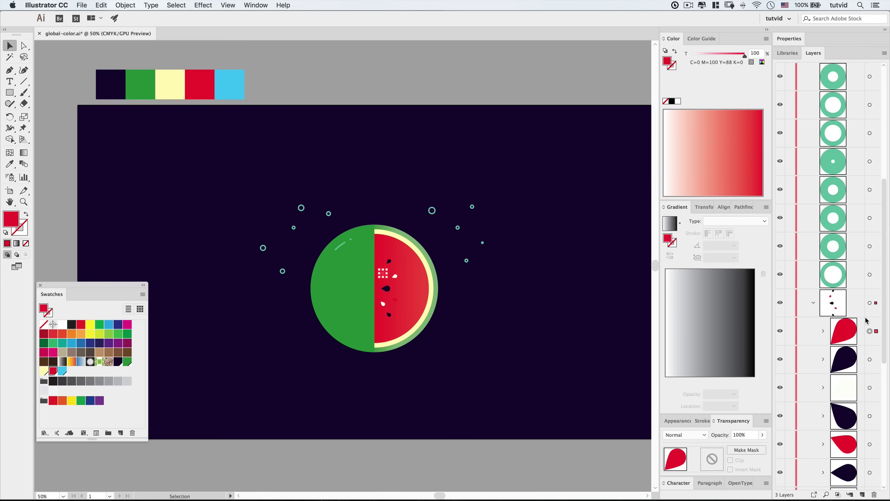
pyautogui.keyDown('shift'); pyautogui.click(869, 416); pyautogui.keyUp('shift')
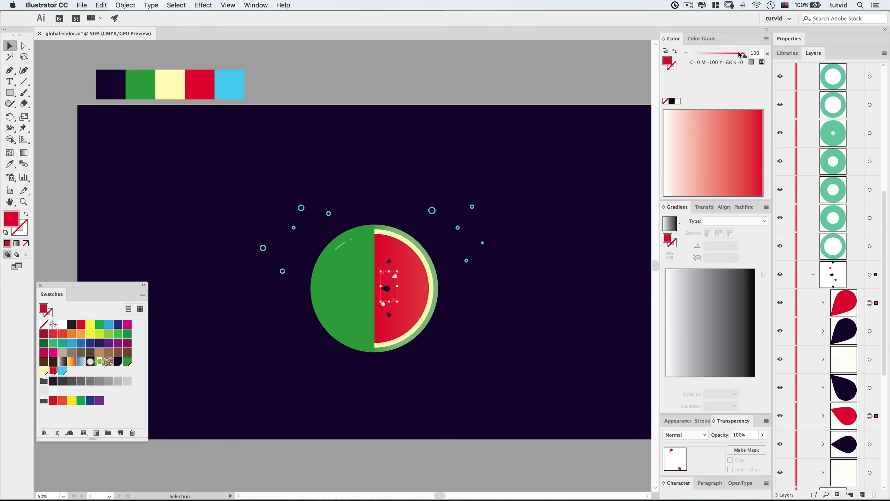
pyautogui.moveTo(745, 58); pyautogui.dragTo(742, 58)
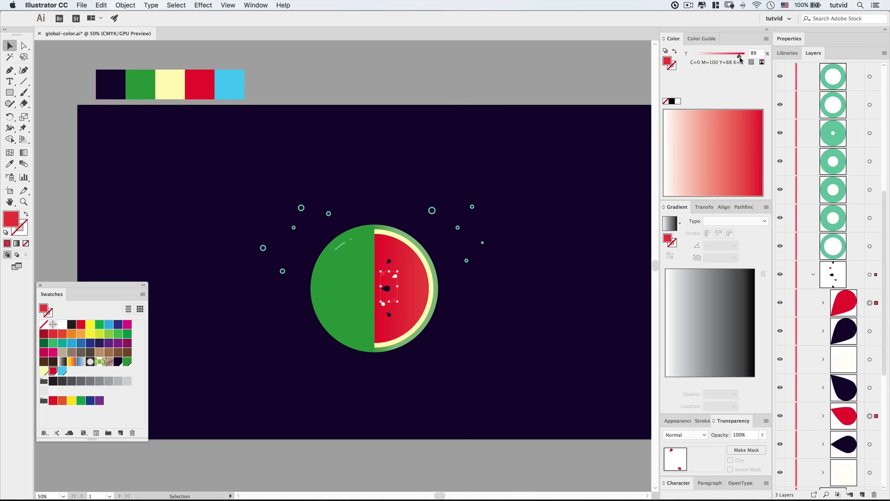
pyautogui.click(507, 79)
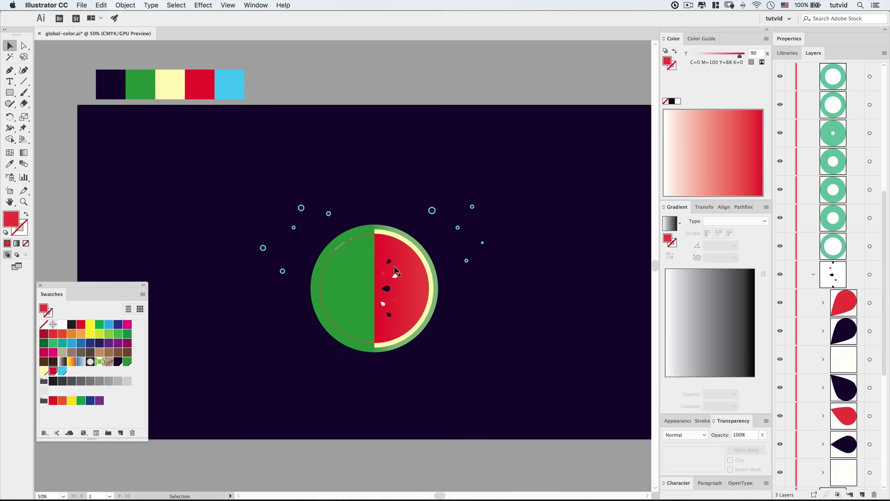
# Copy the outer rind circle's green gradient onto the watermelon's left-half shape with the Eyedropper.
pyautogui.click(812, 275)
pyautogui.click(870, 416)
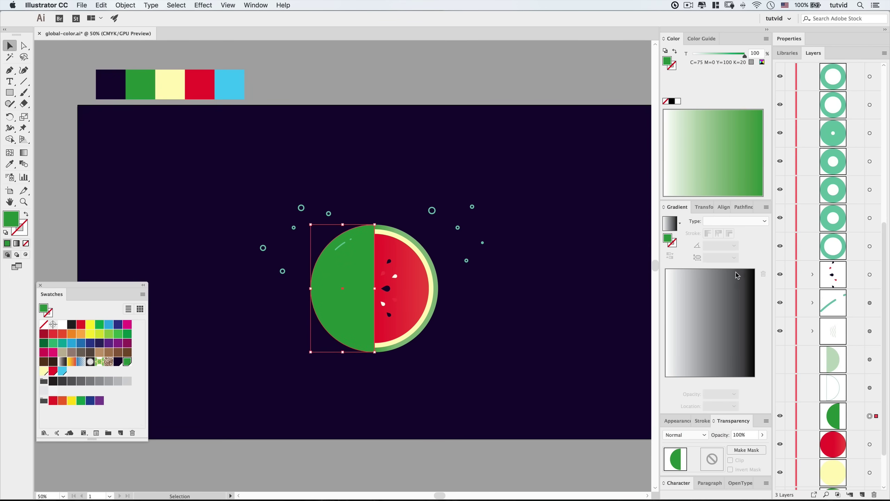
pyautogui.click(10, 164)
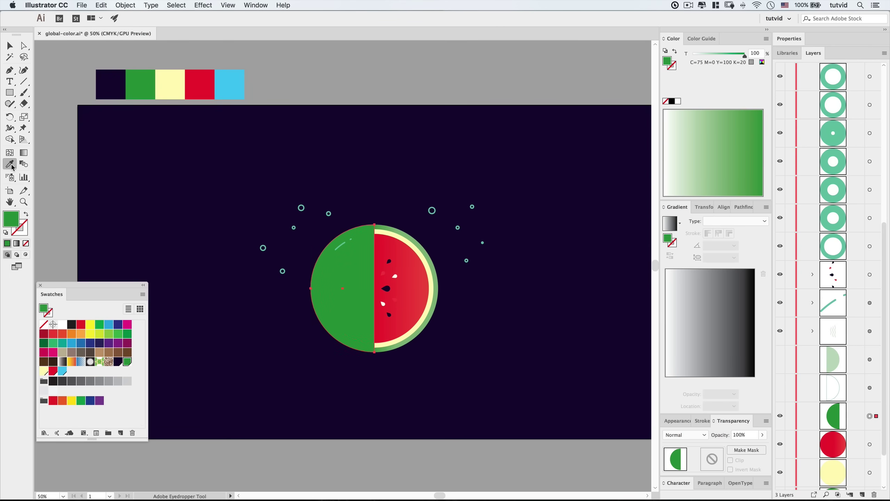
pyautogui.click(438, 284)
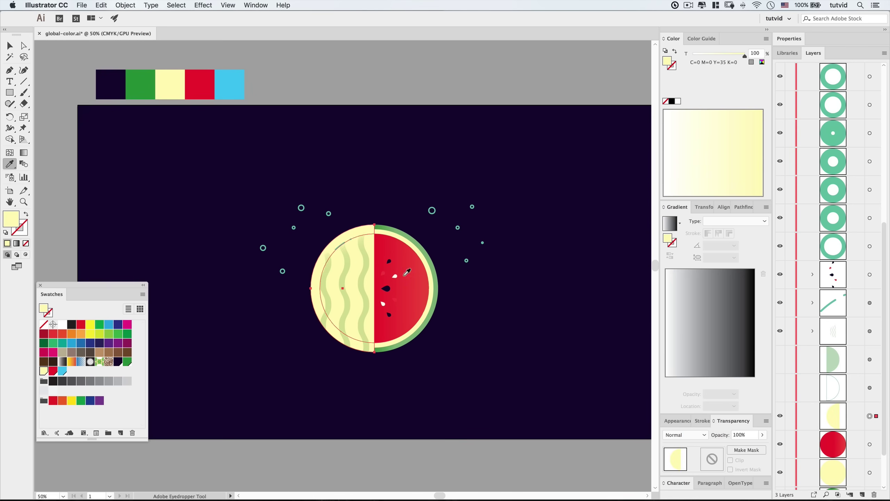
pyautogui.click(439, 285)
pyautogui.click(439, 288)
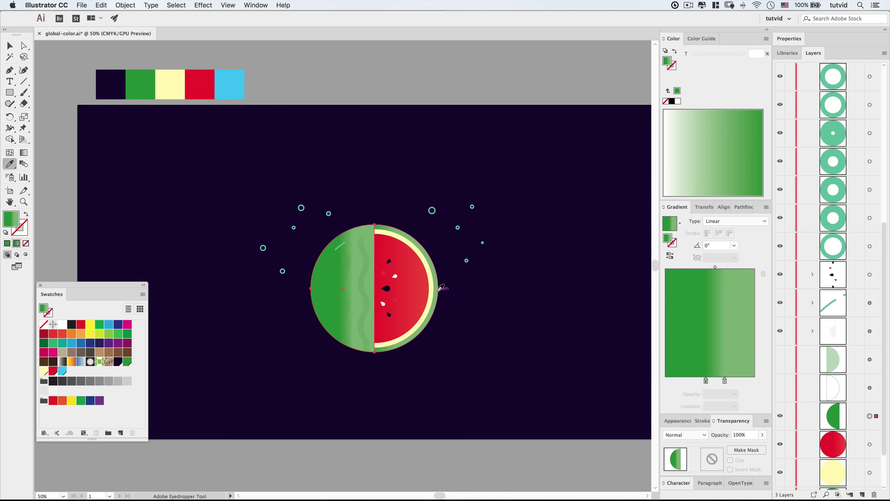
# Set the left-half shape's green gradient angle to 90°, spread its stops to 0% and 100%, and deselect the shape.
pyautogui.click(718, 248)
pyautogui.write('90')
pyautogui.press('Return')
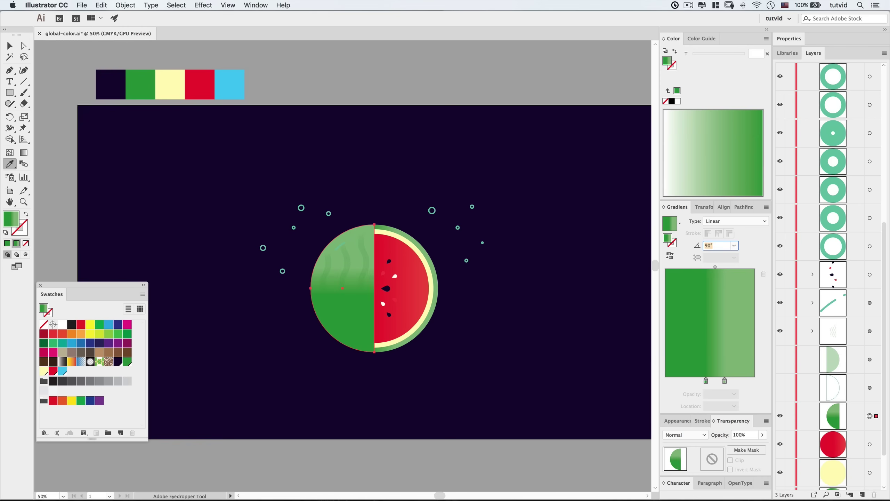
pyautogui.moveTo(706, 382); pyautogui.dragTo(666, 381)
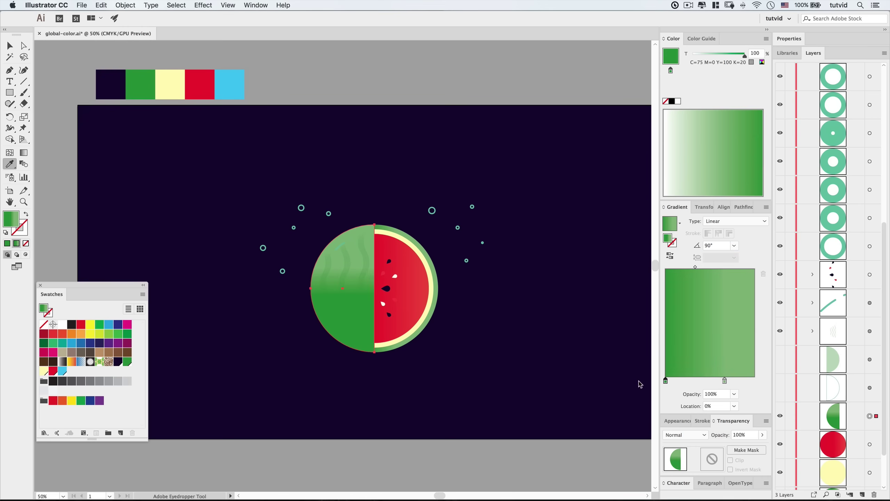
pyautogui.moveTo(725, 381); pyautogui.dragTo(755, 381)
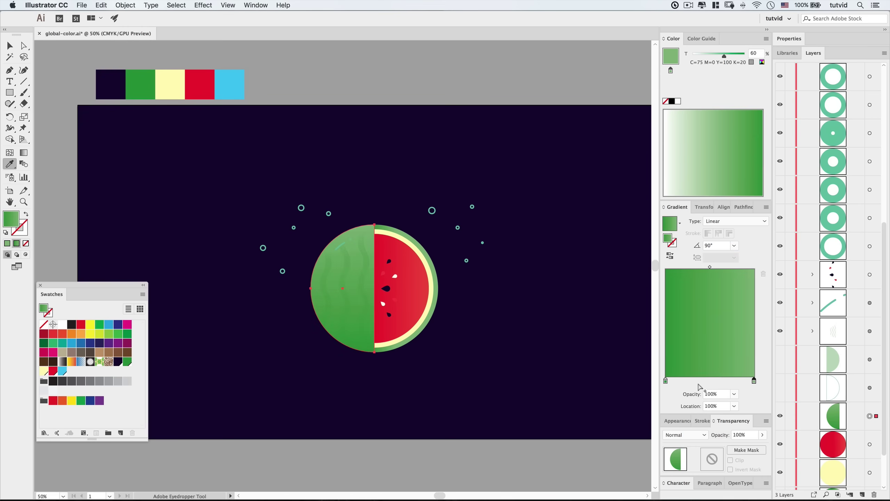
pyautogui.press('v')
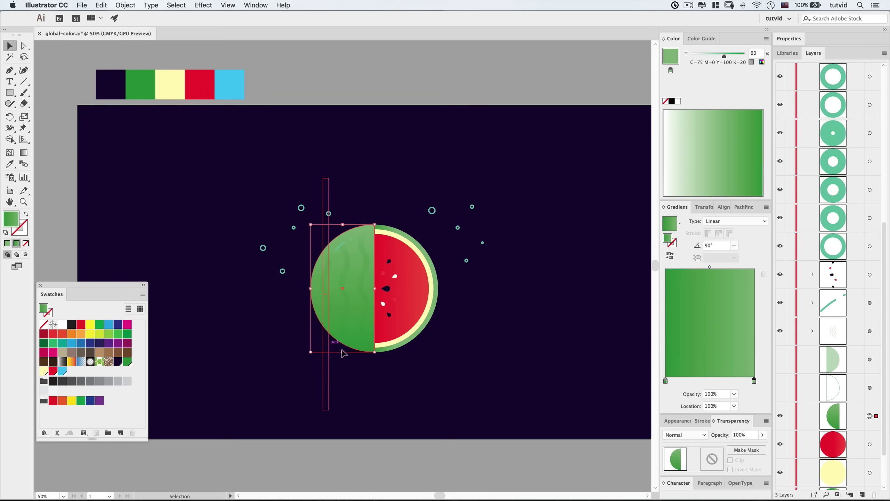
pyautogui.click(401, 414)
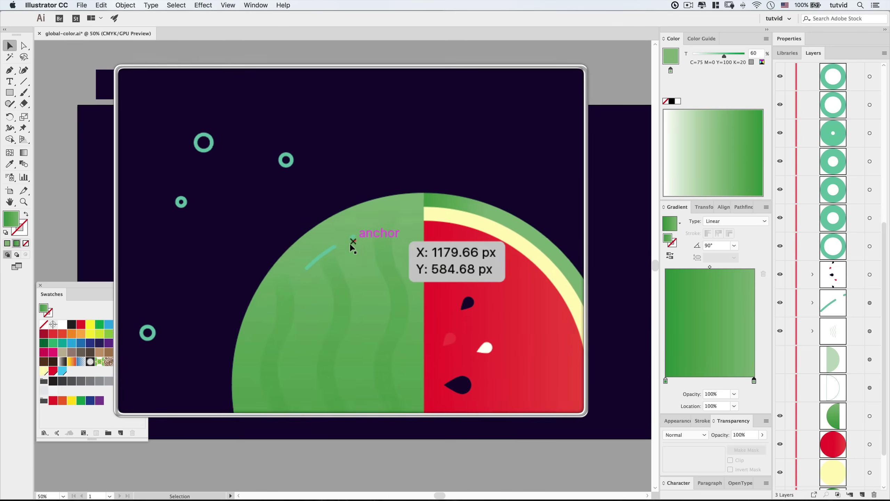
# Recolor the teal highlight lines' stroke with the palette's green swatch, leaving no fill, and reduce the stroke tint to 9%.
pyautogui.click(869, 303)
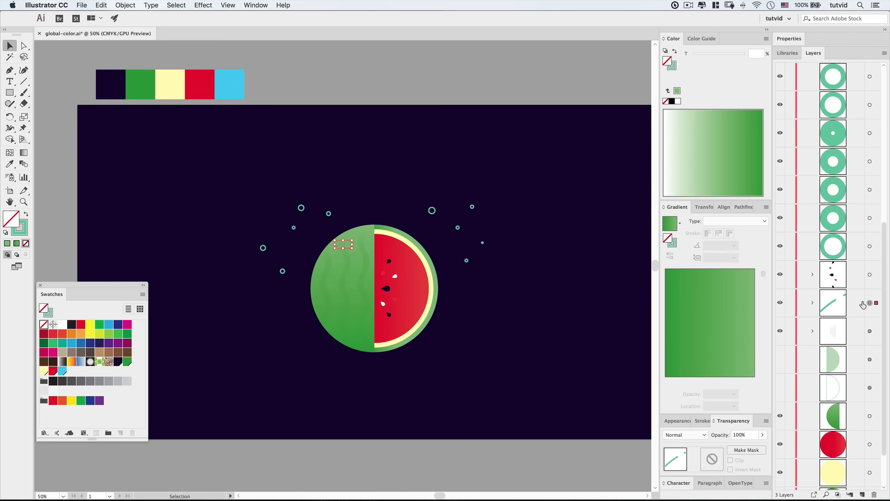
pyautogui.click(24, 232)
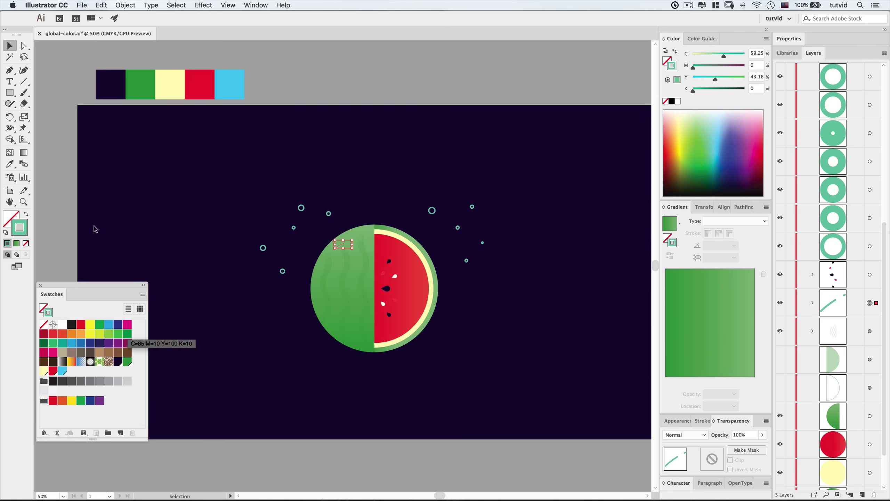
pyautogui.click(10, 164)
pyautogui.click(142, 84)
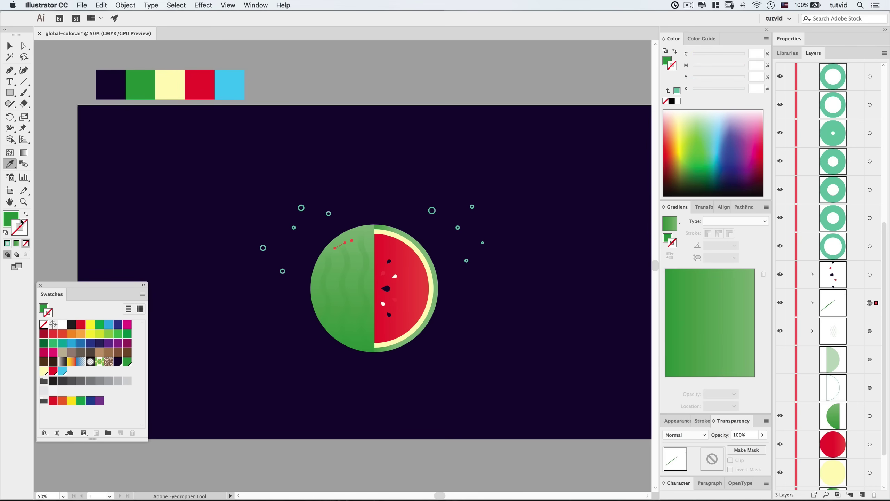
pyautogui.hotkey('shift', 'x')
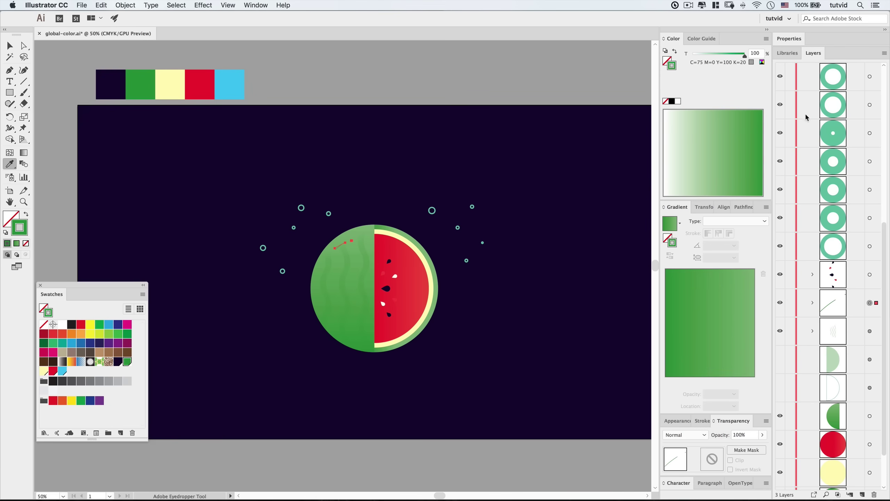
pyautogui.moveTo(744, 55); pyautogui.dragTo(704, 56)
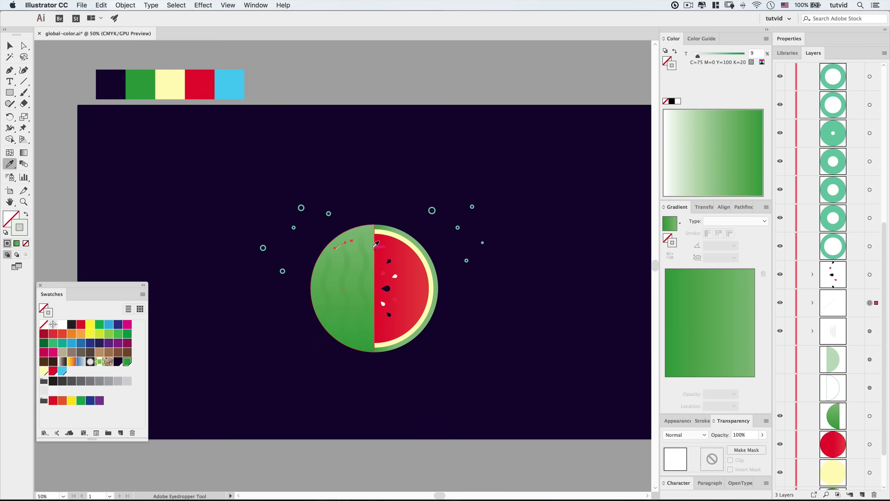
# Give the highlight lines a 10 pt stroke with round caps and deselect them.
pyautogui.click(790, 39)
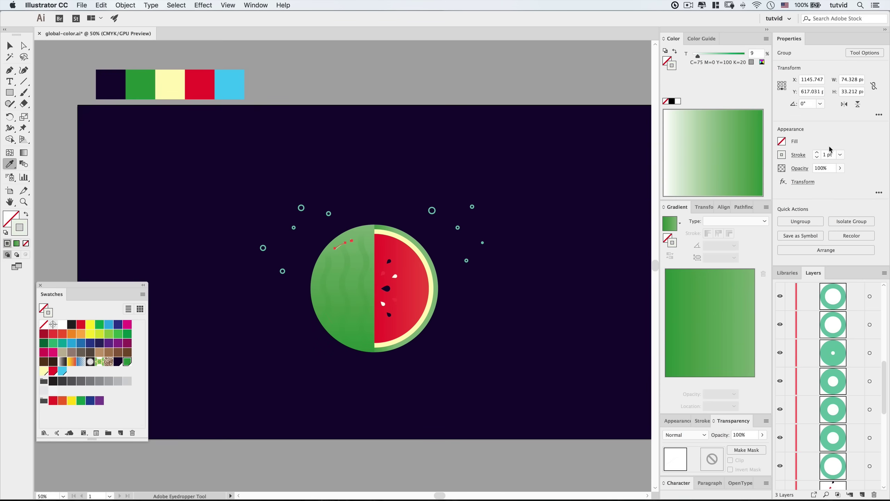
pyautogui.click(799, 155)
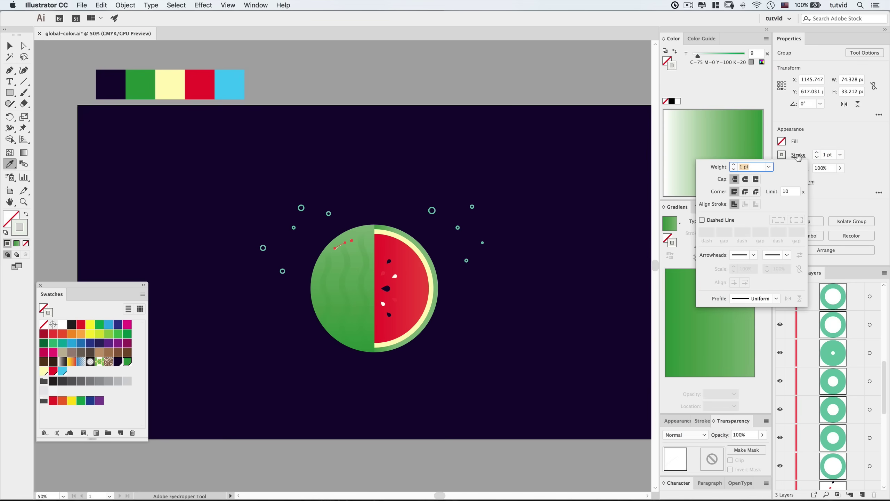
pyautogui.click(746, 179)
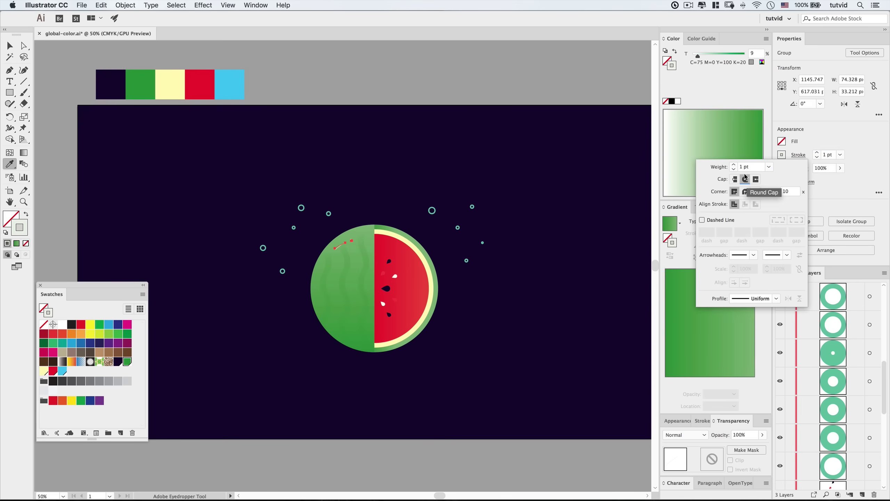
pyautogui.press('Return')
pyautogui.click(9, 45)
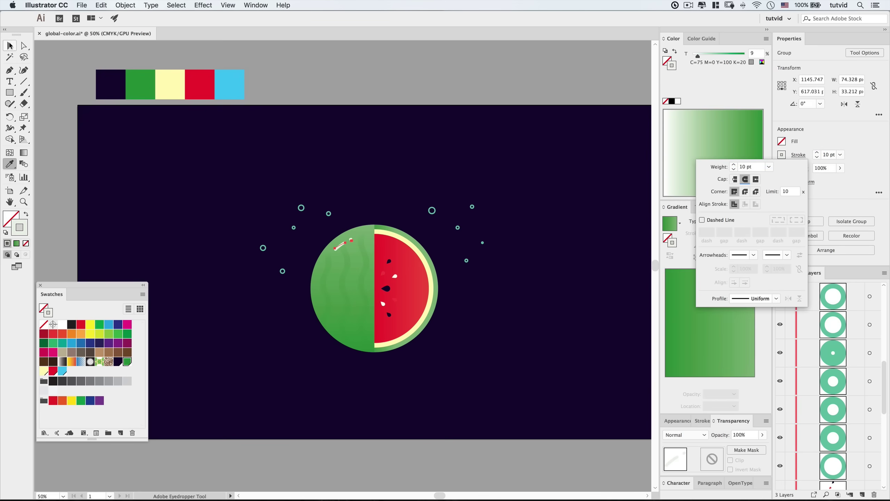
pyautogui.click(386, 74)
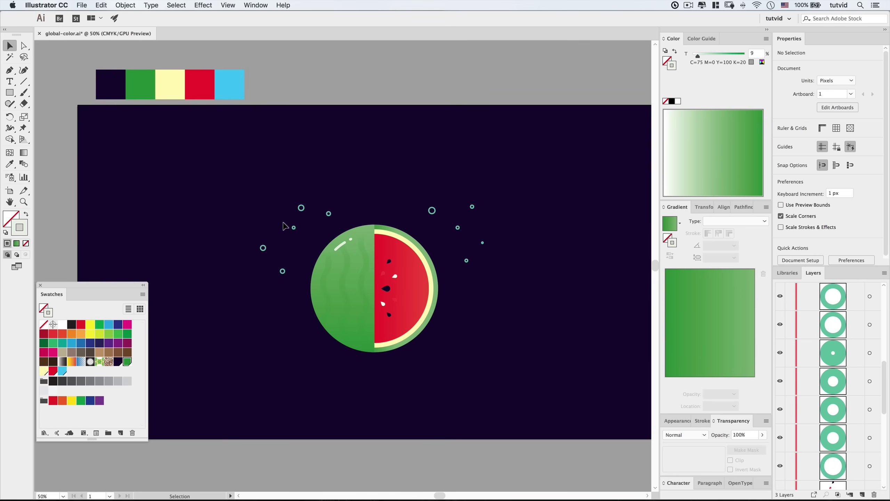
# Recolor two small teal rings, one on each side above the watermelon, with the palette's green using the Eyedropper.
pyautogui.click(293, 227)
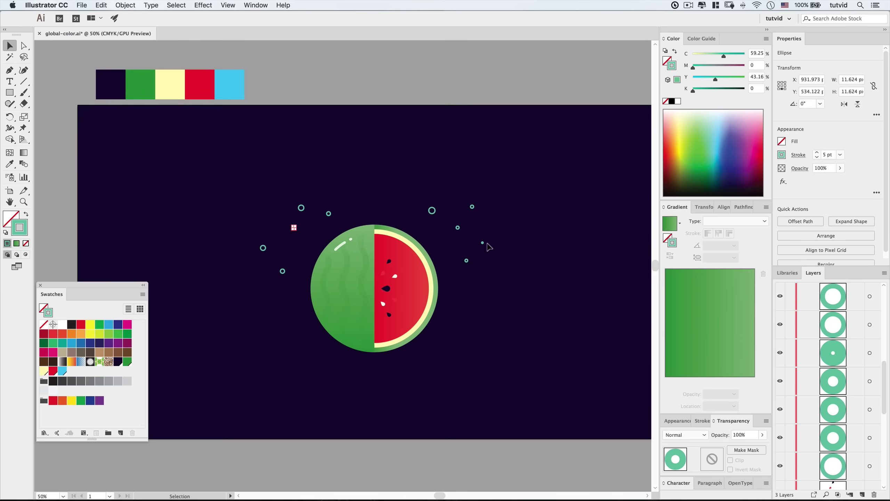
pyautogui.moveTo(497, 195); pyautogui.dragTo(462, 214)
pyautogui.press('i')
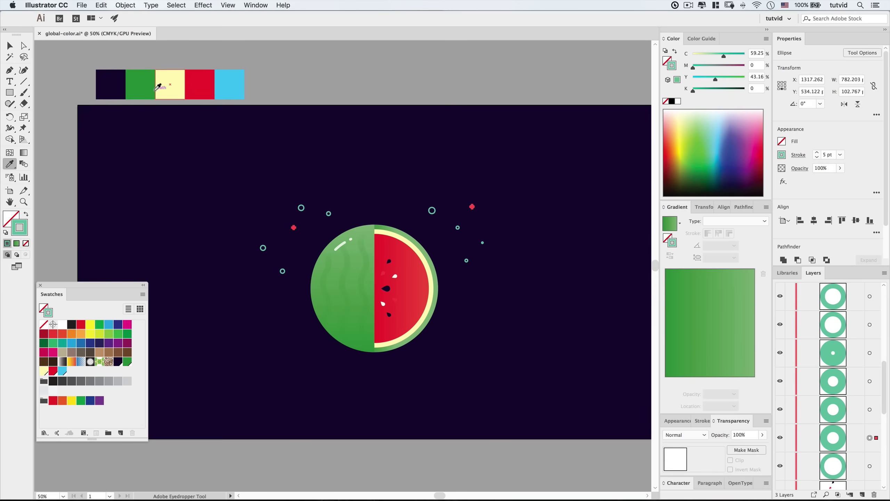
pyautogui.click(152, 88)
pyautogui.press('v')
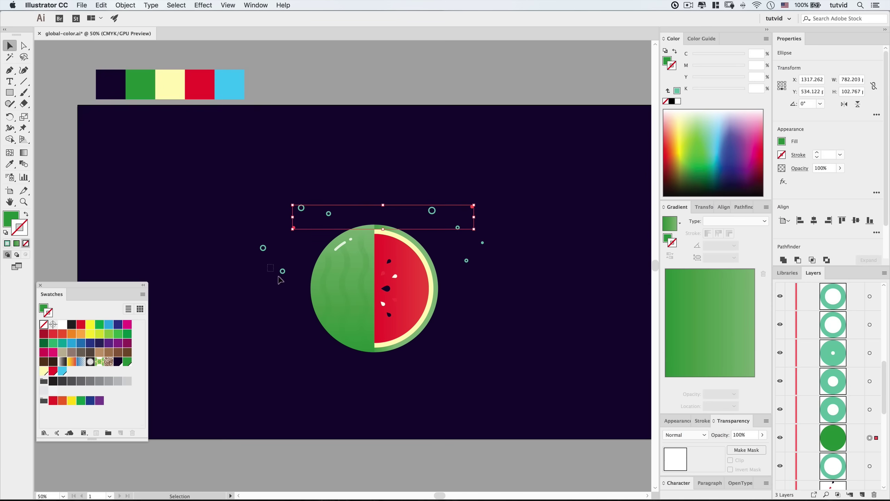
# Recolor the lowest ring beside the green half and the smallest and largest rings beside the red half with the palette's red.
pyautogui.click(282, 270)
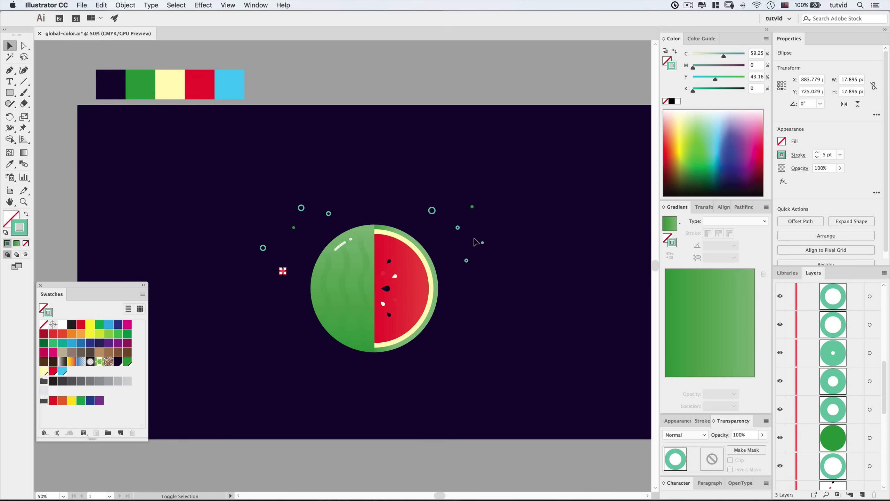
pyautogui.moveTo(476, 242); pyautogui.dragTo(485, 248)
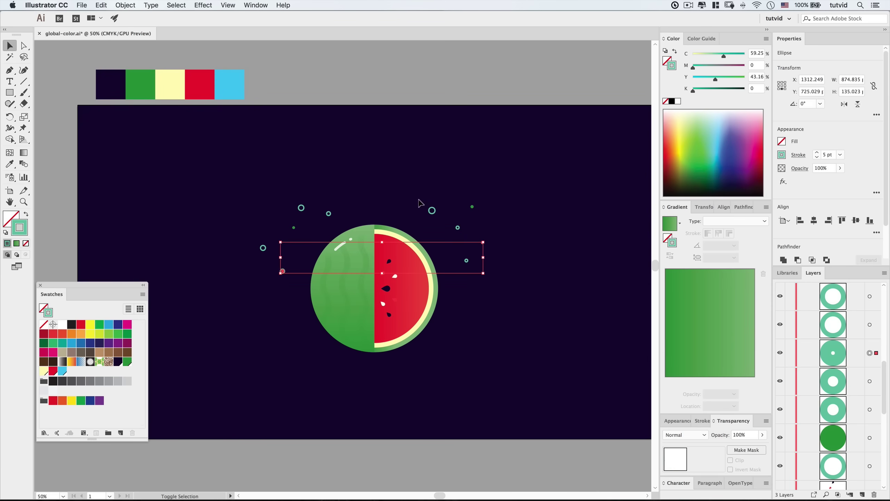
pyautogui.press('i')
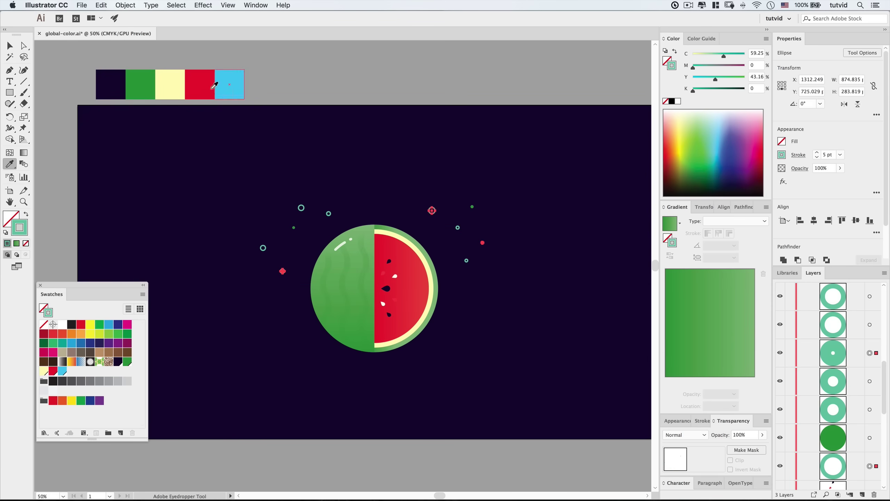
pyautogui.click(205, 80)
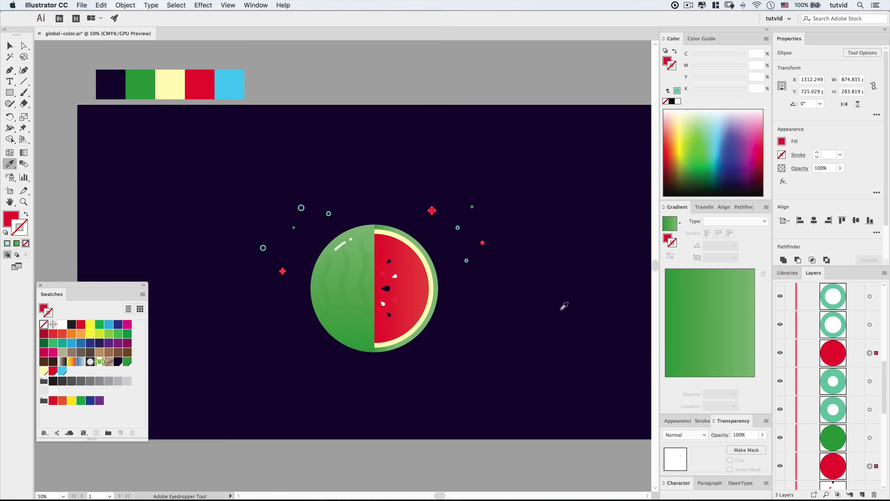
pyautogui.press('v')
# Recolor the outermost ring and the ring nearest the rind on the green side, plus the lowest red-side ring, with the palette's blue.
pyautogui.click(268, 240)
pyautogui.click(263, 248)
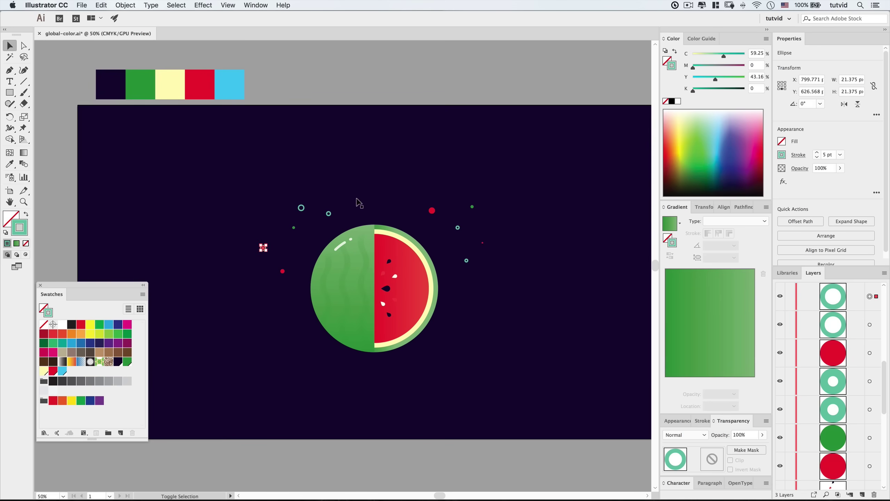
pyautogui.keyDown('shift'); pyautogui.click(330, 213); pyautogui.keyUp('shift')
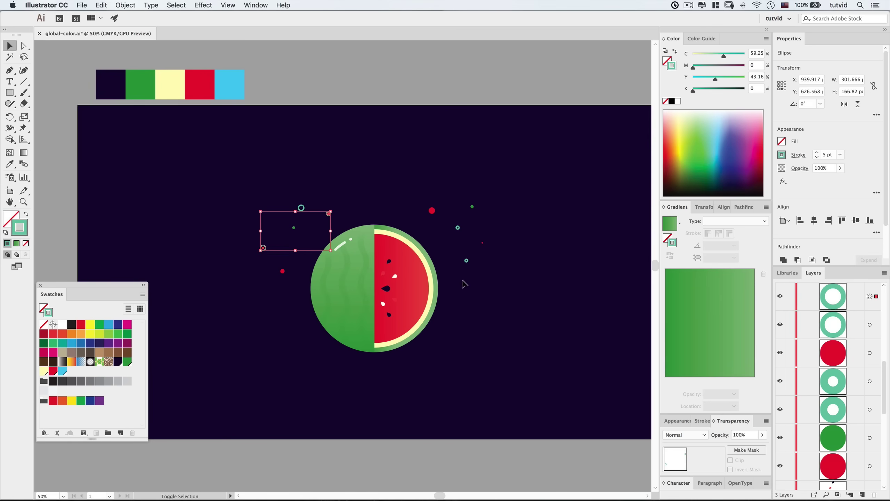
pyautogui.keyDown('shift'); pyautogui.click(467, 261); pyautogui.keyUp('shift')
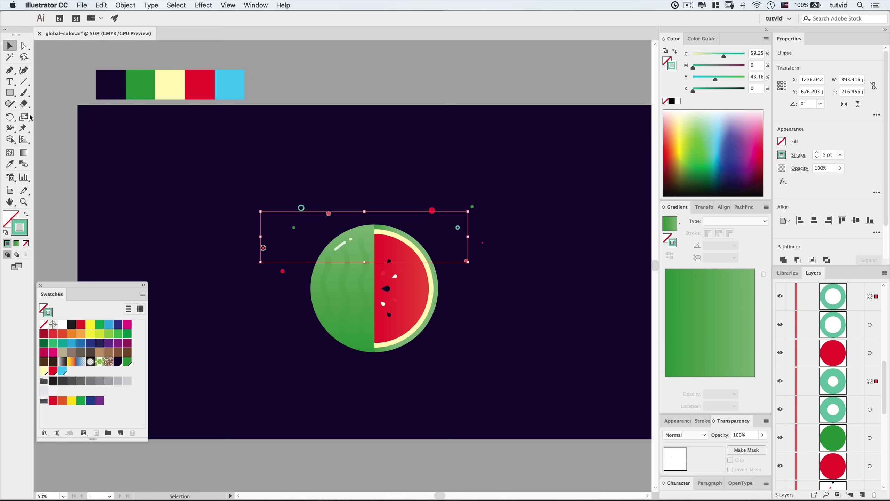
pyautogui.press('i')
pyautogui.click(232, 85)
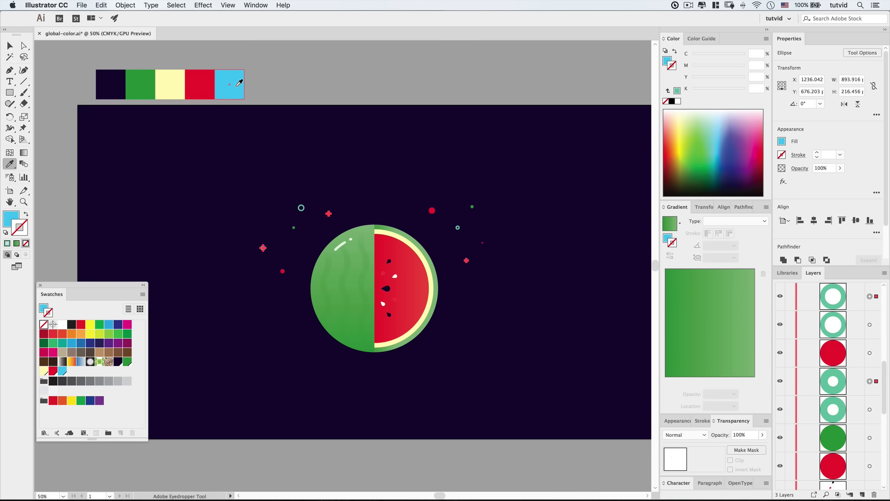
pyautogui.press('v')
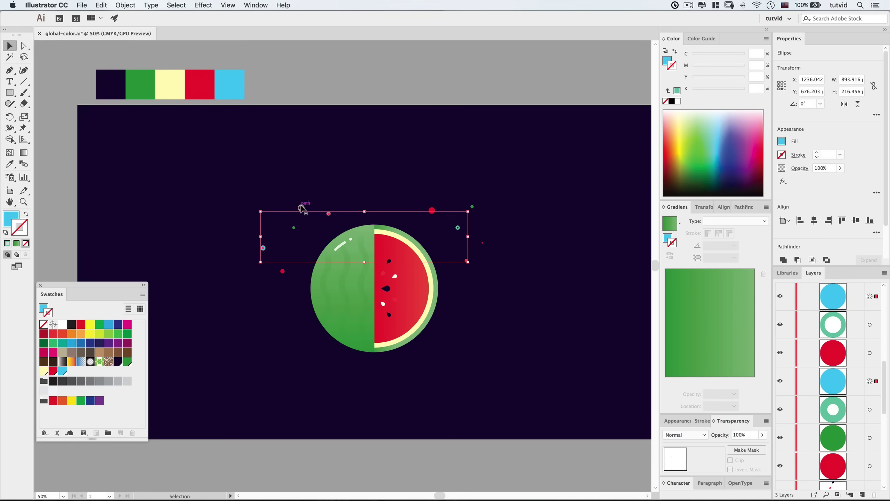
# Fill the last two teal rings with the palette's pale yellow, reduce their fill tint to 10%, and deselect them.
pyautogui.click(301, 208)
pyautogui.keyDown('shift'); pyautogui.click(457, 227); pyautogui.keyUp('shift')
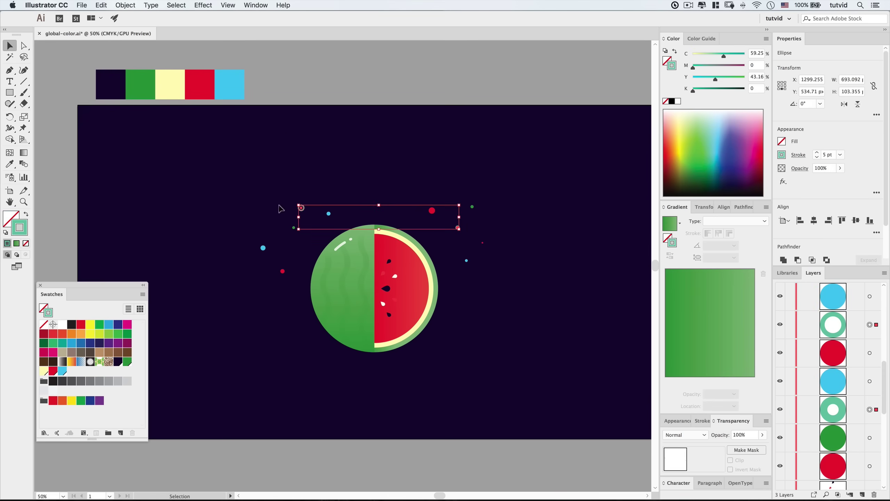
pyautogui.press('i')
pyautogui.click(170, 80)
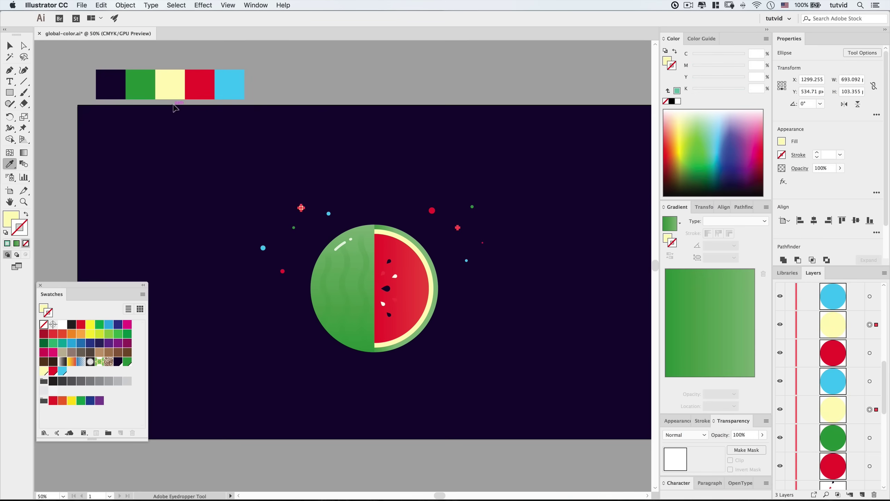
pyautogui.press('v')
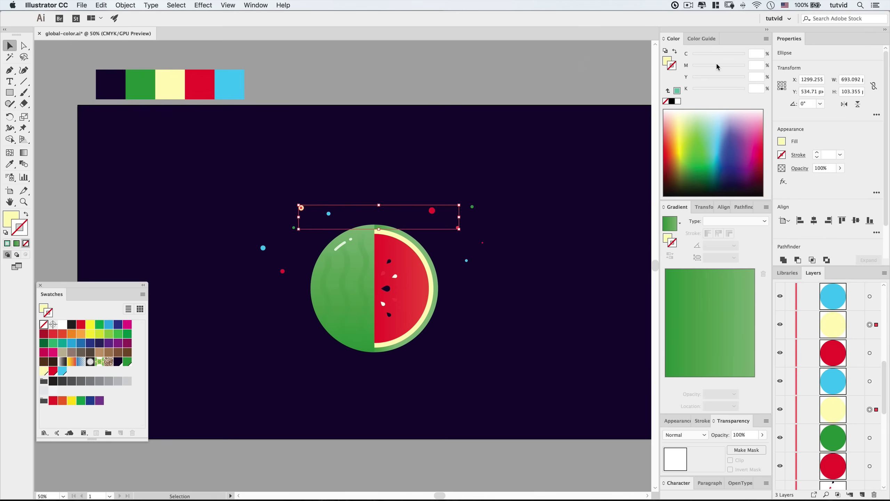
pyautogui.click(667, 62)
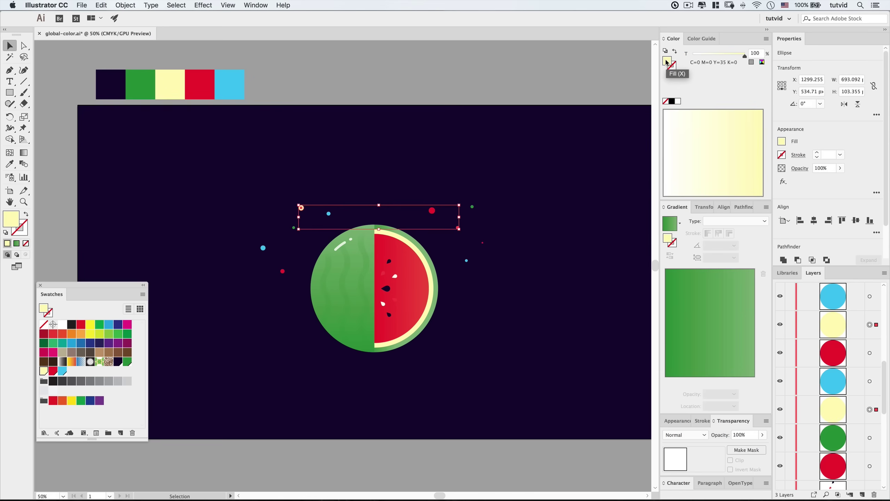
pyautogui.moveTo(746, 58); pyautogui.dragTo(699, 57)
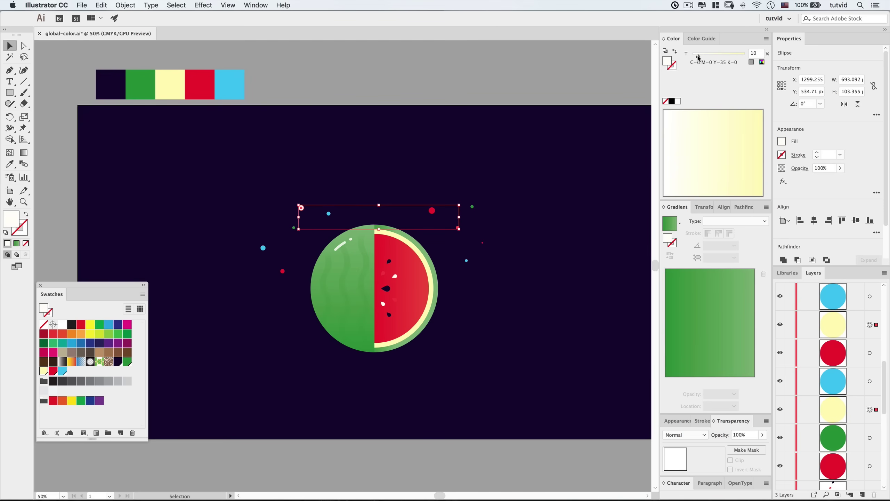
pyautogui.click(398, 76)
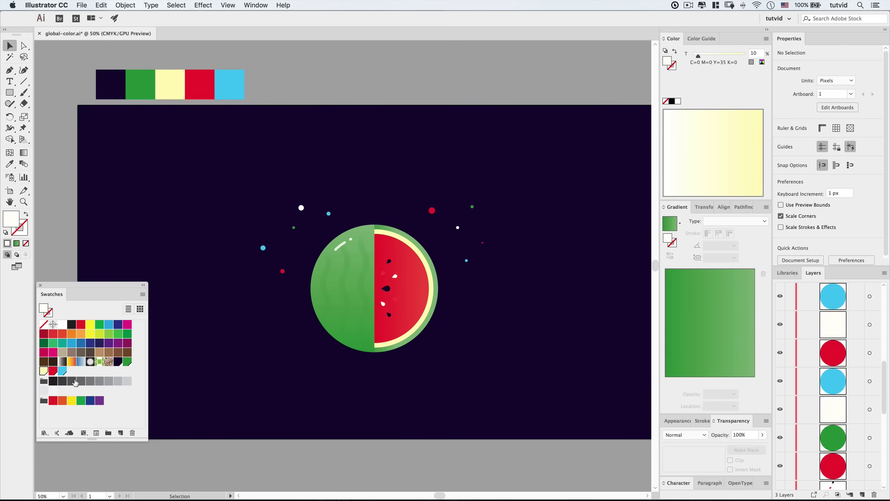
# Darken the palette's navy global swatch to C=85 M=85 Y=30 K=85 with the artwork preview enabled.
pyautogui.doubleClick(119, 363)
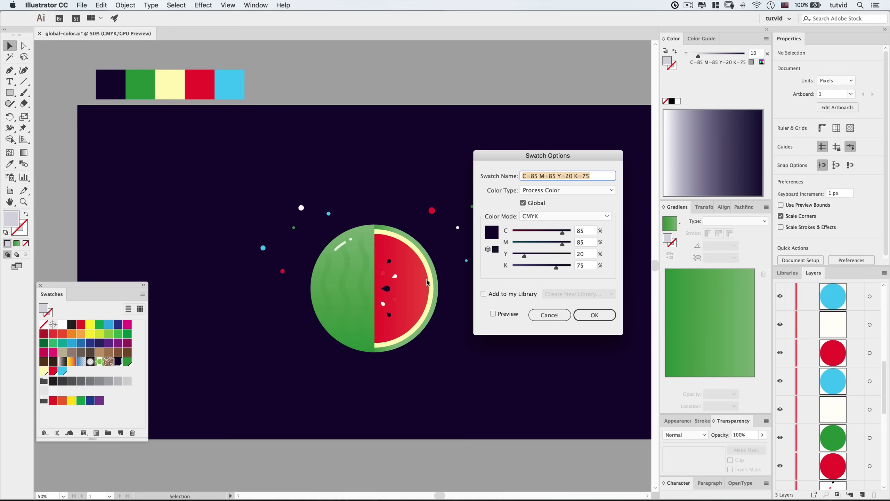
pyautogui.click(565, 267)
pyautogui.click(492, 314)
pyautogui.click(575, 266)
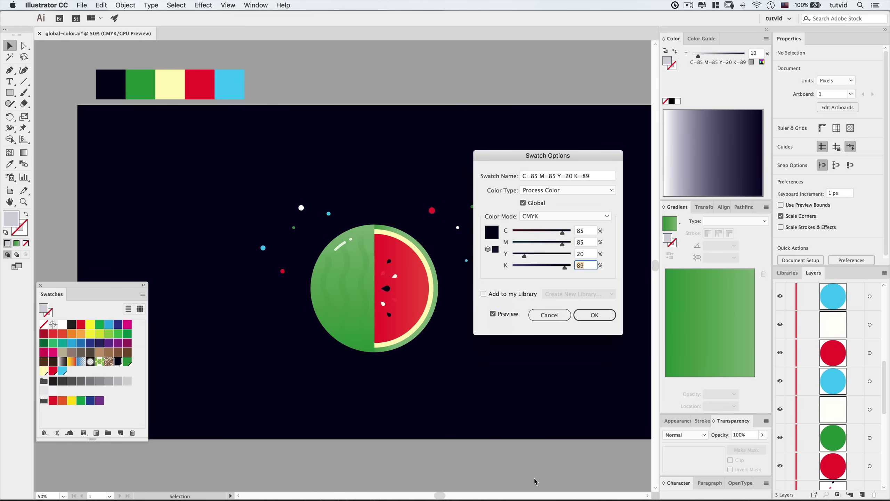
pyautogui.press('Up')
pyautogui.hotkey('shift', 'Tab')
pyautogui.hotkey('shift', 'Down')
pyautogui.hotkey('shift', 'Up')
pyautogui.press('Tab')
pyautogui.hotkey('shift', 'Down')
pyautogui.click(599, 318)
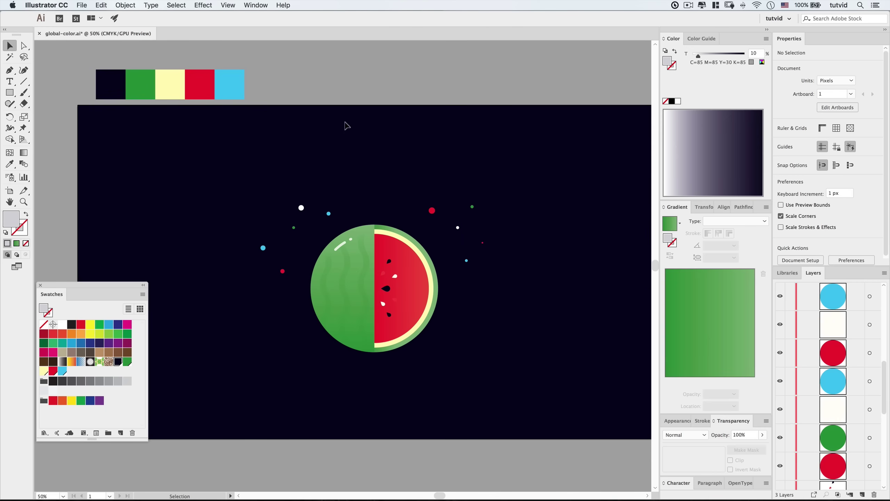
# Change the palette's green global swatch to a deeper green of C=90 M=0 Y=100 K=30, previewing it on the artwork.
pyautogui.doubleClick(126, 363)
pyautogui.click(570, 233)
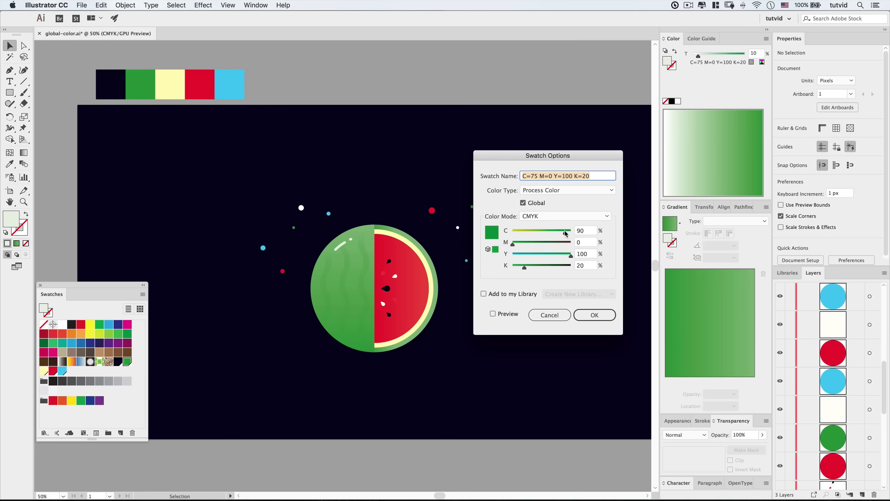
pyautogui.click(493, 314)
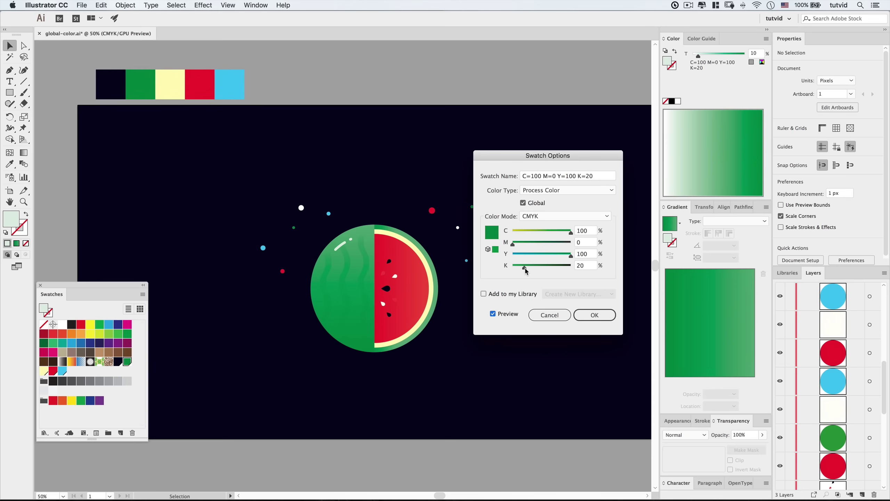
pyautogui.moveTo(526, 269)
pyautogui.mouseDown()
pyautogui.moveTo(503, 271)
pyautogui.moveTo(531, 268)
pyautogui.mouseUp()
pyautogui.moveTo(572, 232); pyautogui.dragTo(521, 269)
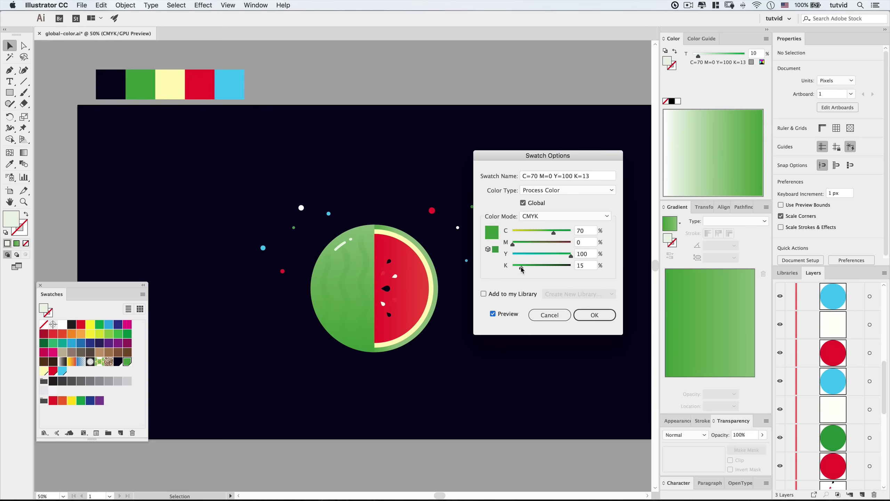
pyautogui.moveTo(551, 233)
pyautogui.mouseDown()
pyautogui.moveTo(542, 234)
pyautogui.moveTo(562, 233)
pyautogui.mouseUp()
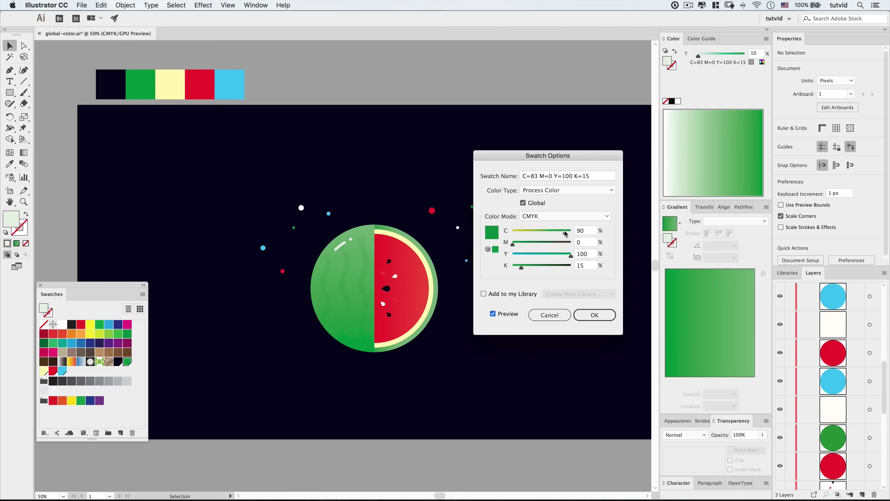
pyautogui.moveTo(567, 233); pyautogui.dragTo(565, 233)
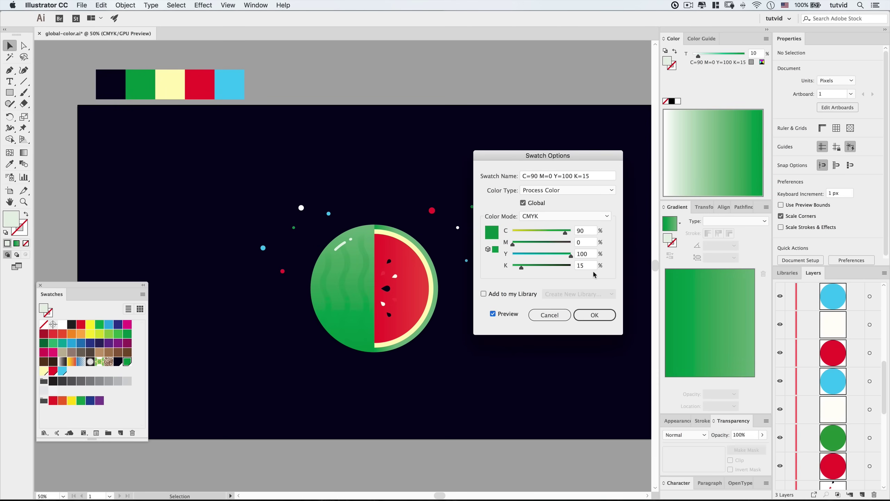
pyautogui.write('30')
pyautogui.click(595, 315)
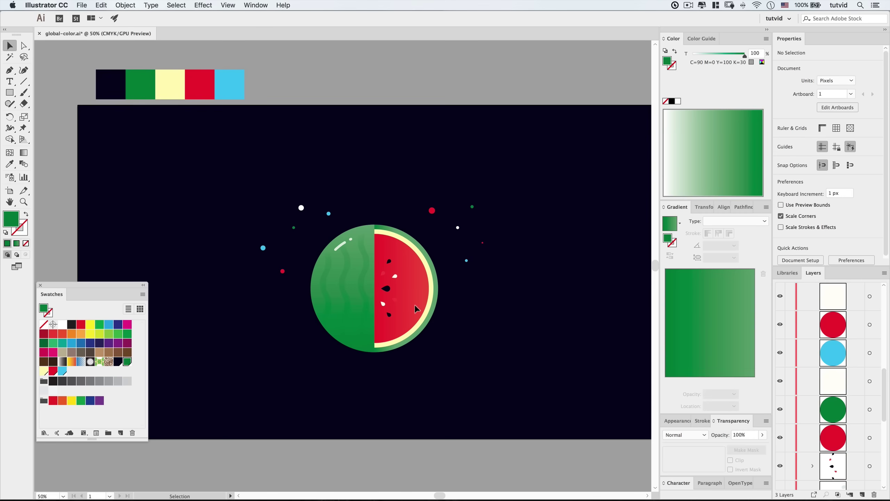
# Soften the palette's pale yellow global swatch to a cream of C=0 M=0 Y=15 K=5 with preview enabled.
pyautogui.doubleClick(43, 371)
pyautogui.moveTo(534, 257); pyautogui.dragTo(525, 257)
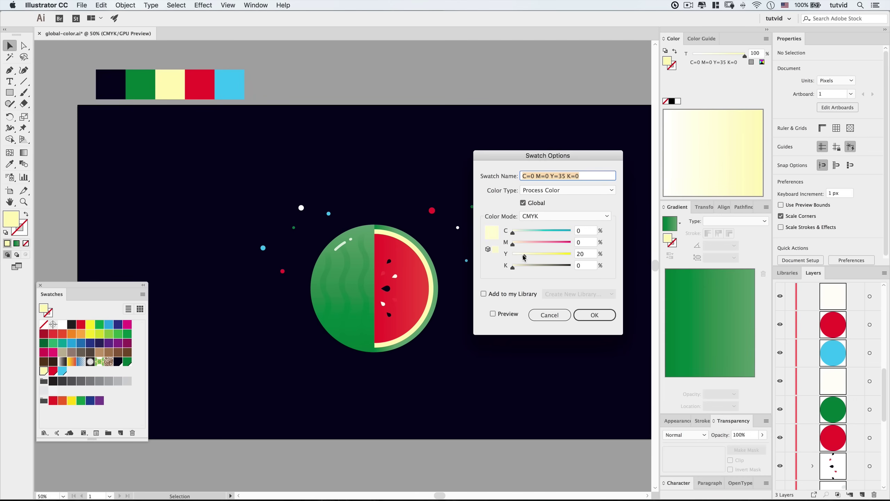
pyautogui.click(494, 314)
pyautogui.doubleClick(596, 253)
pyautogui.write('15')
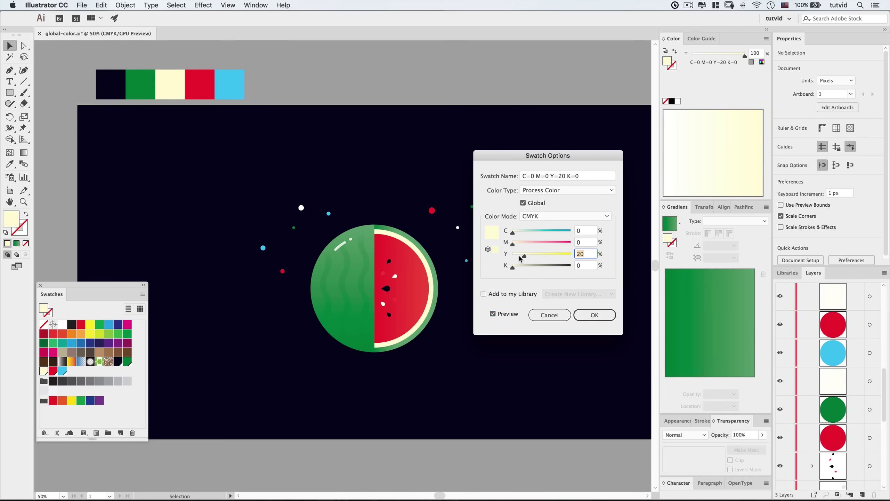
pyautogui.press('Tab')
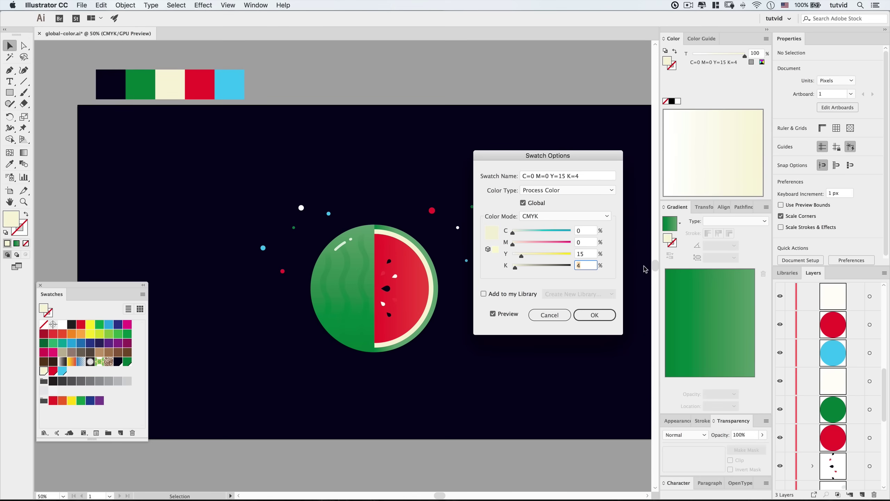
pyautogui.click(600, 317)
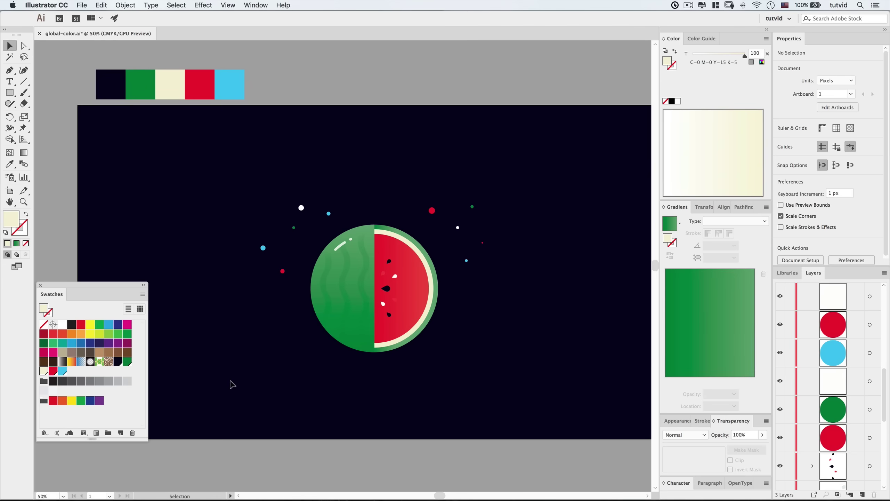
# Adjust the palette's red global swatch to C=0 M=100 Y=84 K=10 and compare the artwork with preview off and on.
pyautogui.doubleClick(53, 371)
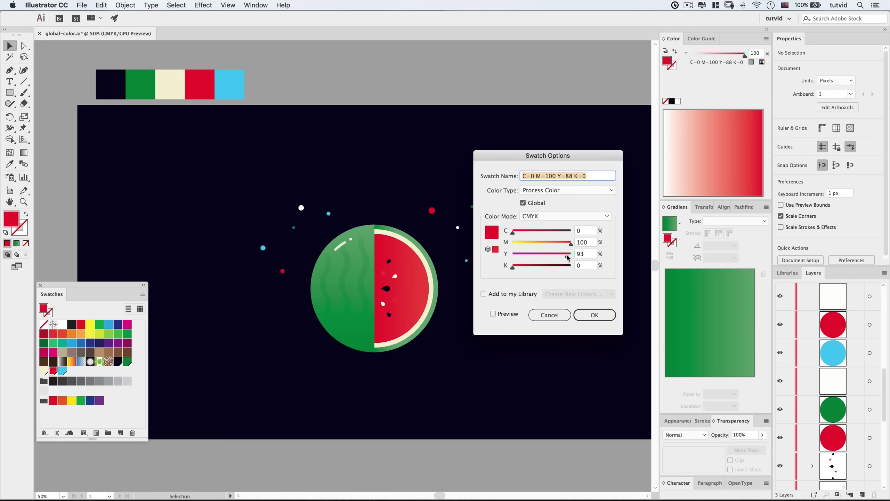
pyautogui.click(503, 315)
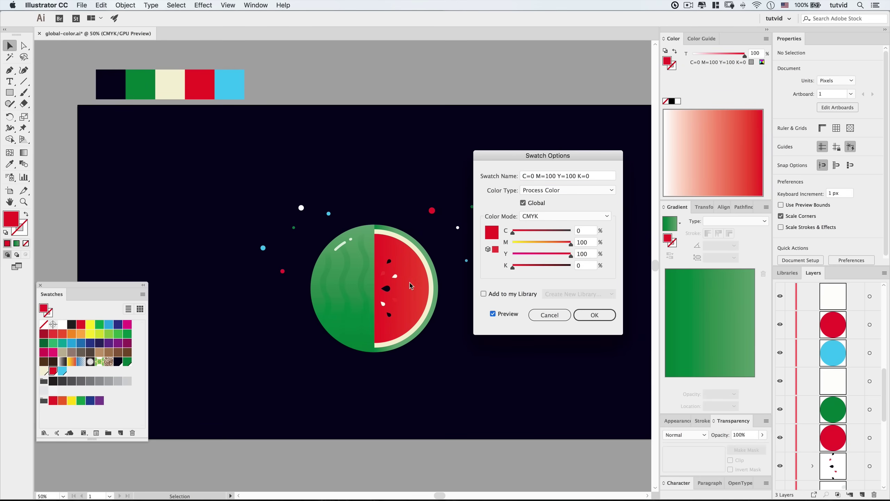
pyautogui.moveTo(515, 233)
pyautogui.mouseDown()
pyautogui.moveTo(527, 235)
pyautogui.moveTo(502, 235)
pyautogui.mouseUp()
pyautogui.moveTo(517, 268); pyautogui.dragTo(519, 269)
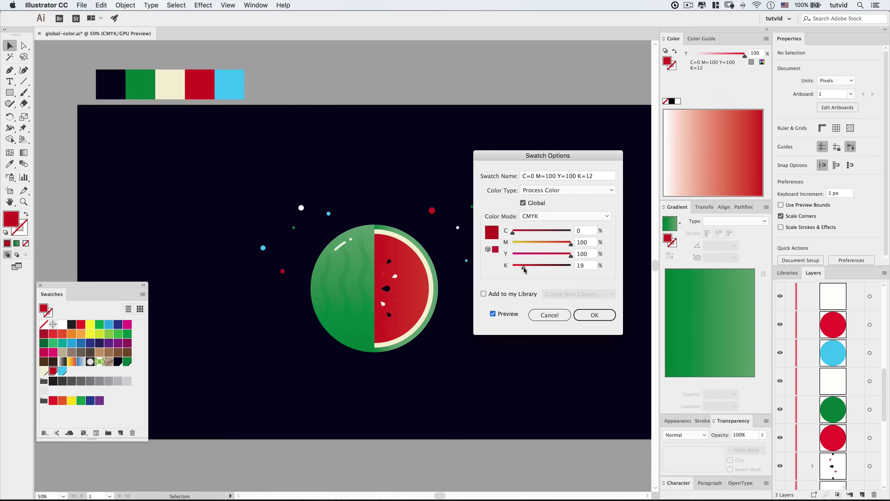
pyautogui.moveTo(571, 256); pyautogui.dragTo(558, 256)
pyautogui.write('10')
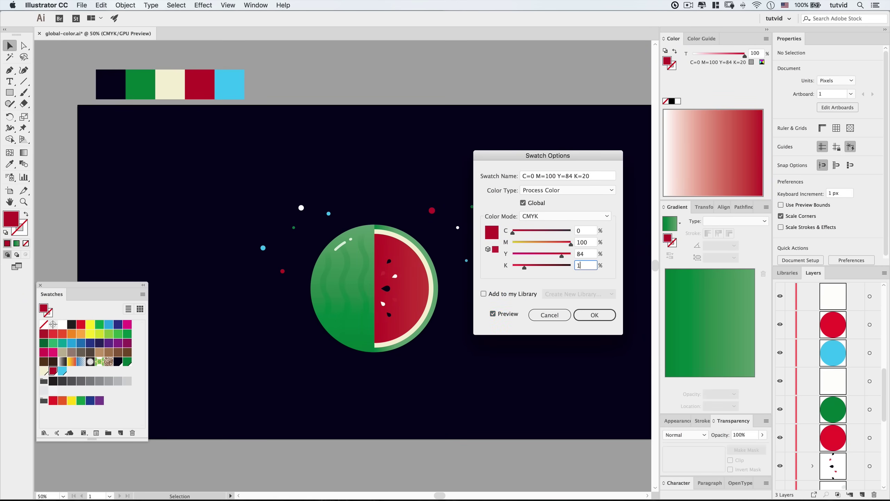
pyautogui.click(501, 314)
pyautogui.click(502, 315)
pyautogui.click(595, 315)
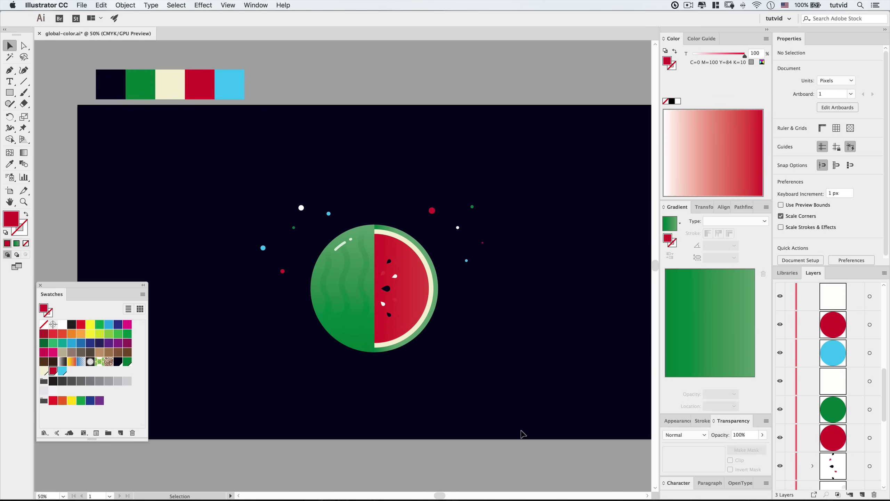
# Set the palette's light blue global swatch to a full cyan of C=100 M=0 Y=0 K=0, checking it with preview.
pyautogui.doubleClick(62, 371)
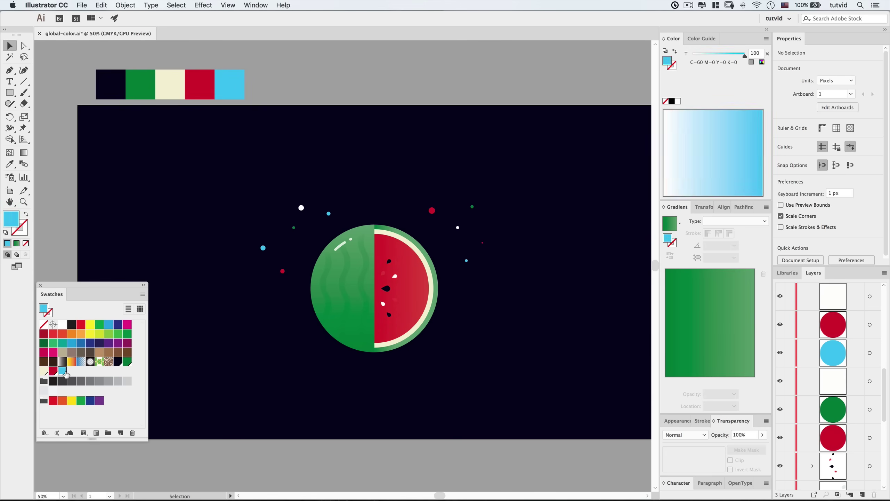
pyautogui.moveTo(556, 237); pyautogui.dragTo(527, 235)
pyautogui.click(493, 313)
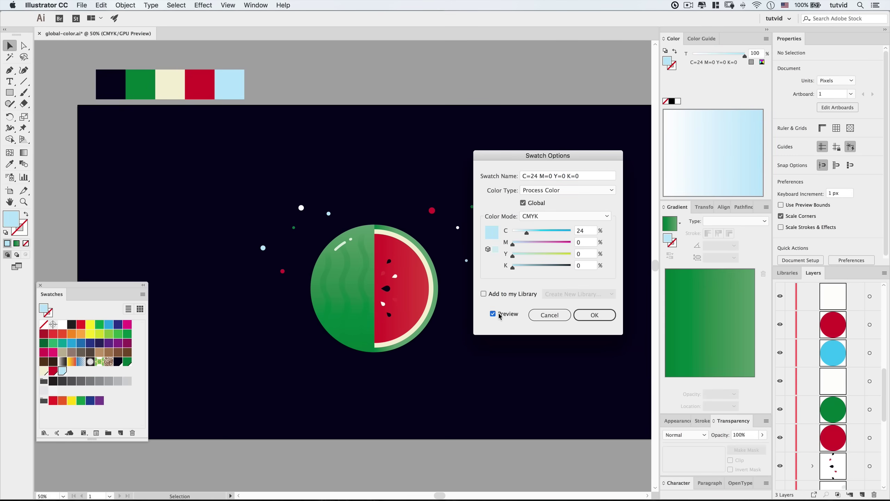
pyautogui.click(500, 315)
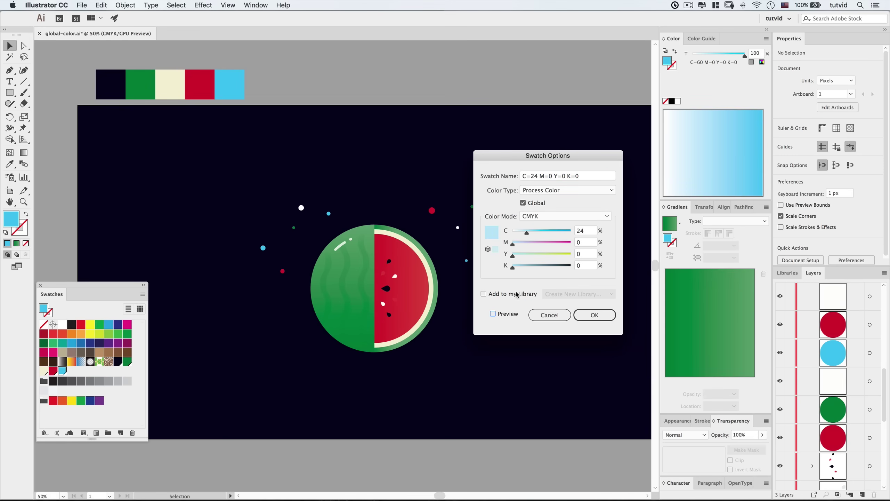
pyautogui.click(501, 315)
pyautogui.click(571, 232)
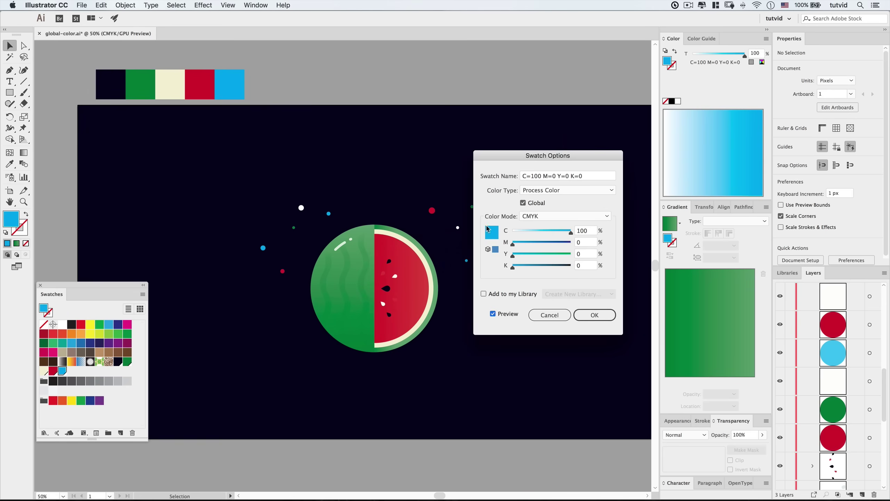
pyautogui.click(595, 319)
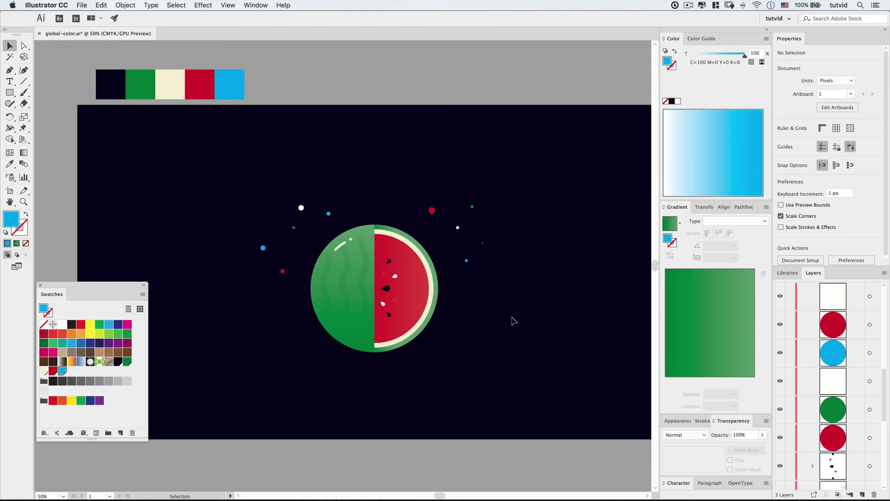
# Collapse the expanded watermelon layer and turn the green global swatch into a teal of C=72 M=0 Y=0 K=30.
pyautogui.press('super+minus')
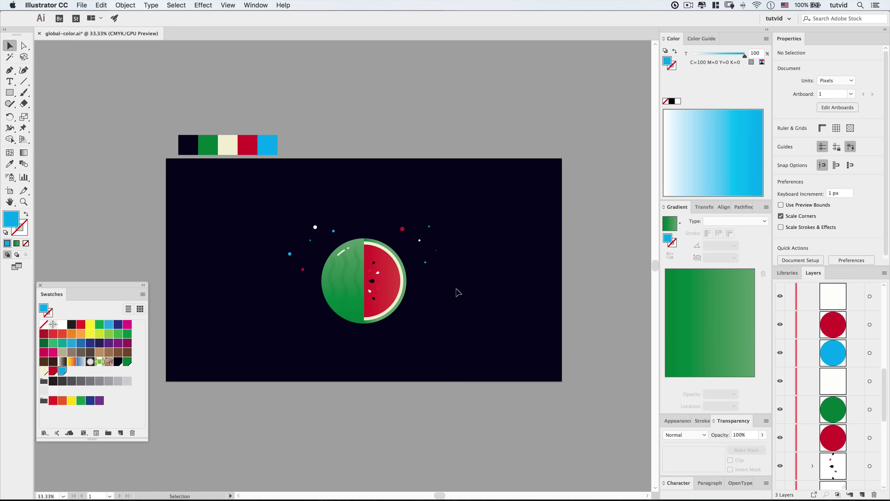
pyautogui.click(838, 319)
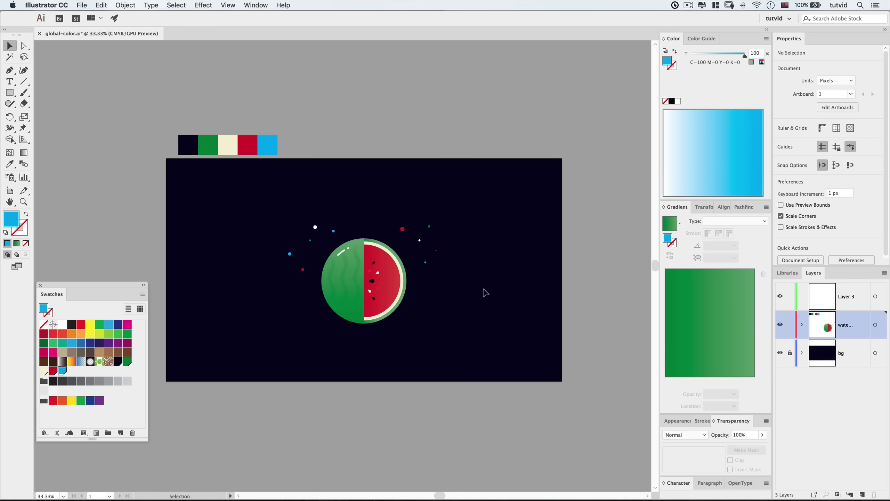
pyautogui.doubleClick(127, 361)
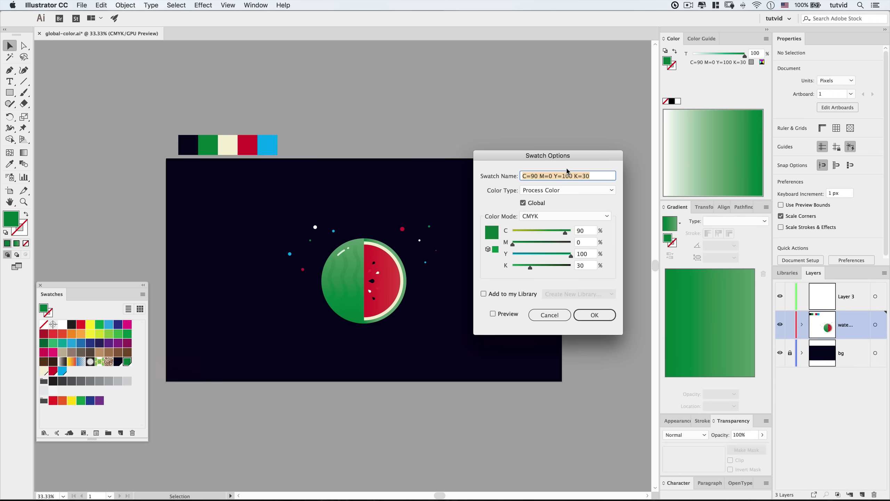
pyautogui.moveTo(540, 255); pyautogui.dragTo(505, 257)
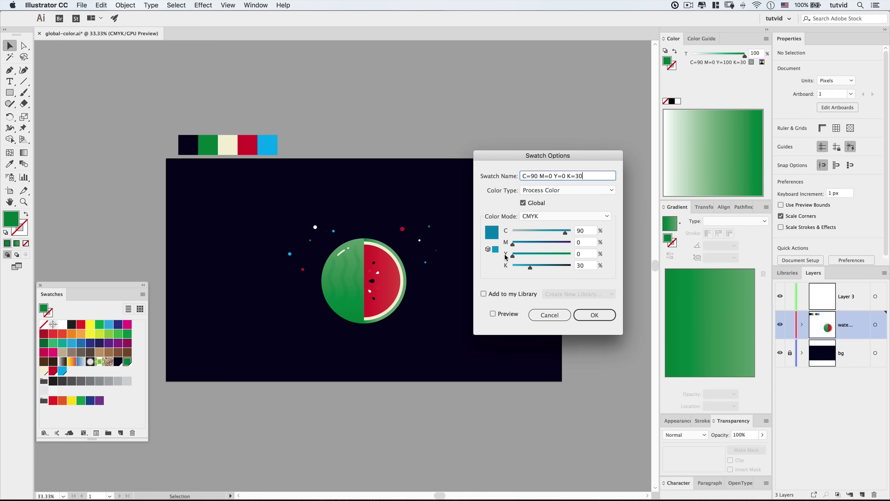
pyautogui.click(492, 314)
pyautogui.moveTo(538, 235); pyautogui.dragTo(556, 236)
pyautogui.moveTo(532, 270)
pyautogui.mouseDown()
pyautogui.moveTo(521, 270)
pyautogui.moveTo(530, 268)
pyautogui.mouseUp()
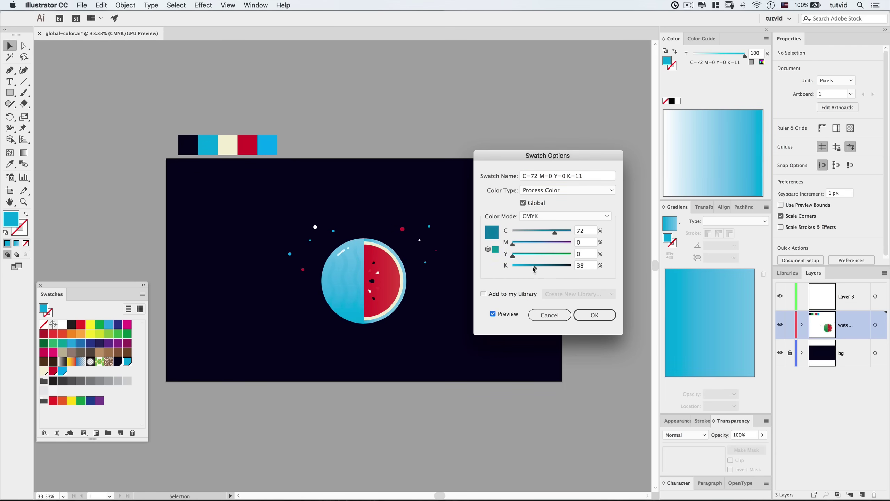
pyautogui.click(575, 313)
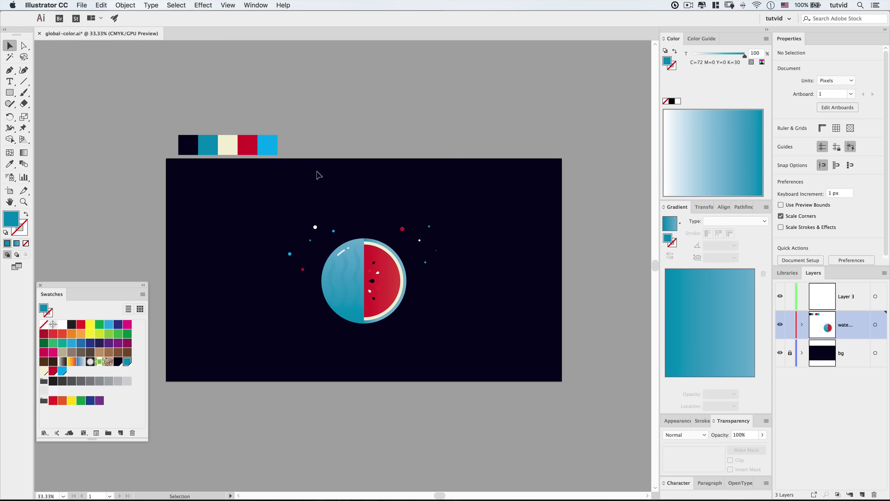
# Turn the red global swatch into an orange of C=0 M=67 Y=100 K=0 with preview enabled.
pyautogui.doubleClick(52, 372)
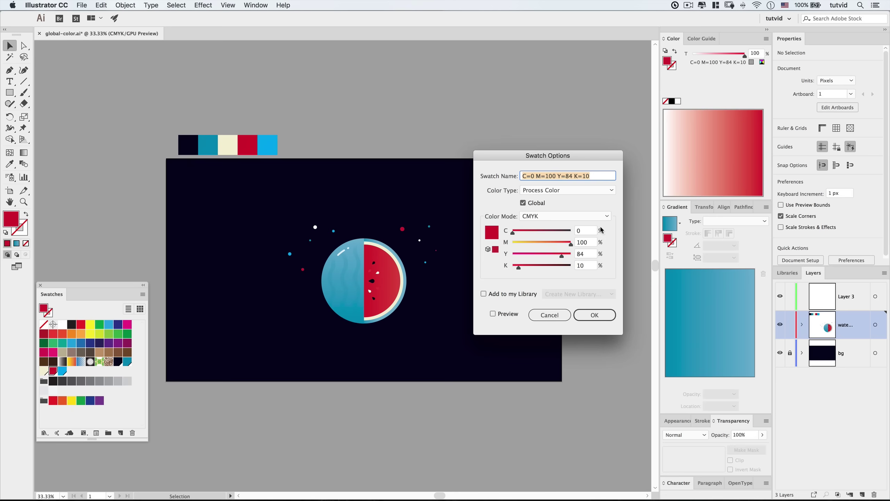
pyautogui.moveTo(530, 243); pyautogui.dragTo(512, 266)
pyautogui.moveTo(564, 257); pyautogui.dragTo(573, 256)
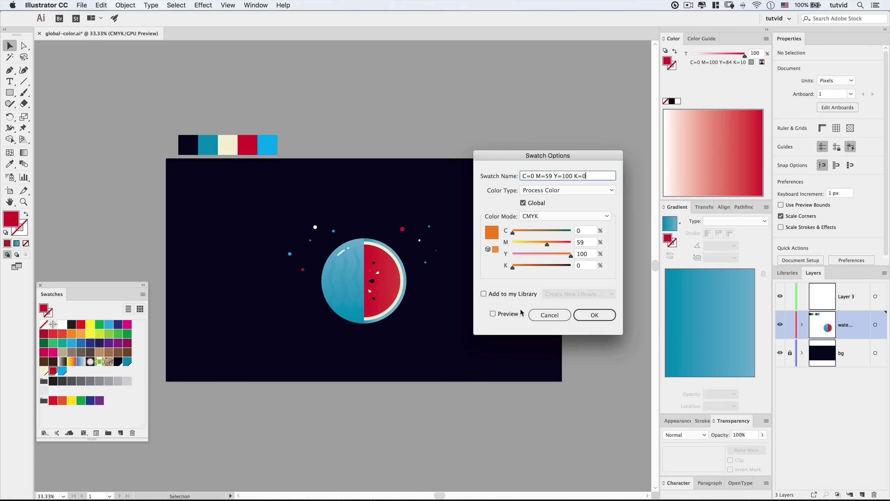
pyautogui.click(508, 317)
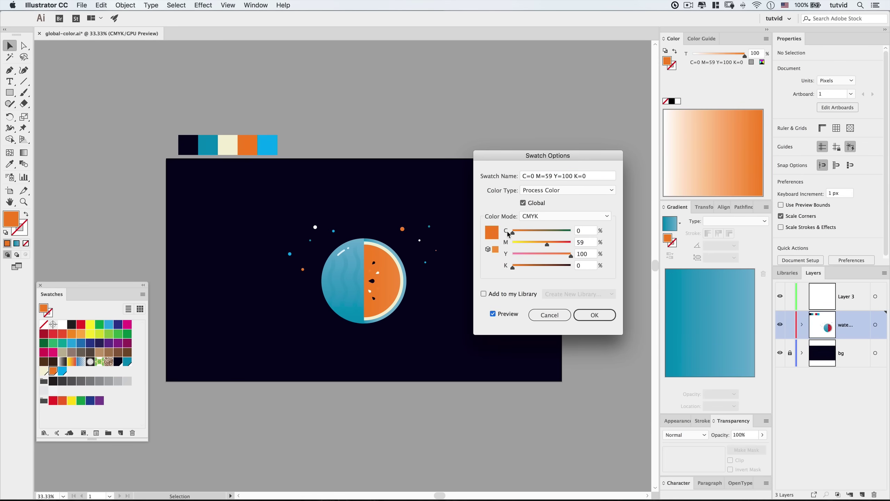
pyautogui.moveTo(536, 244); pyautogui.dragTo(538, 244)
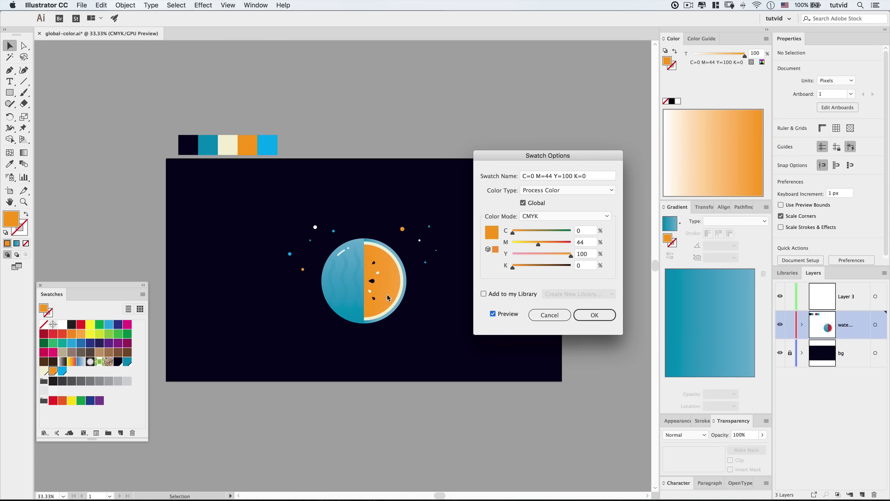
pyautogui.click(610, 315)
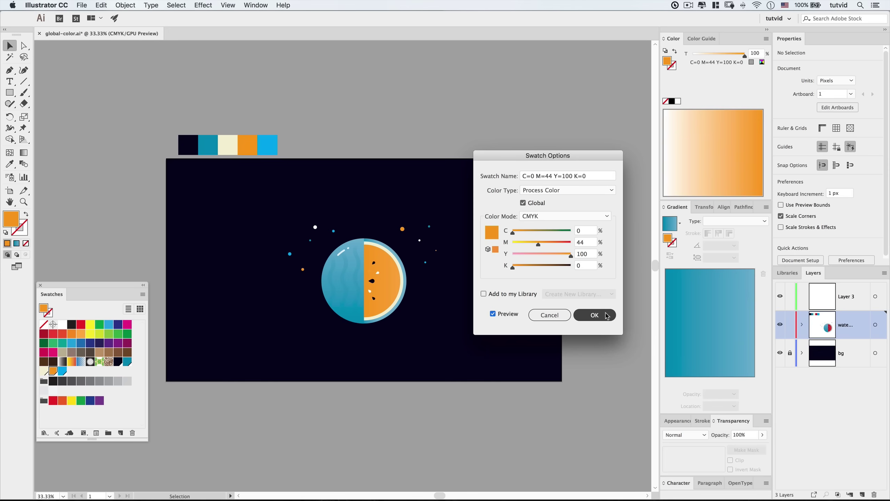
pyautogui.moveTo(539, 244); pyautogui.dragTo(552, 244)
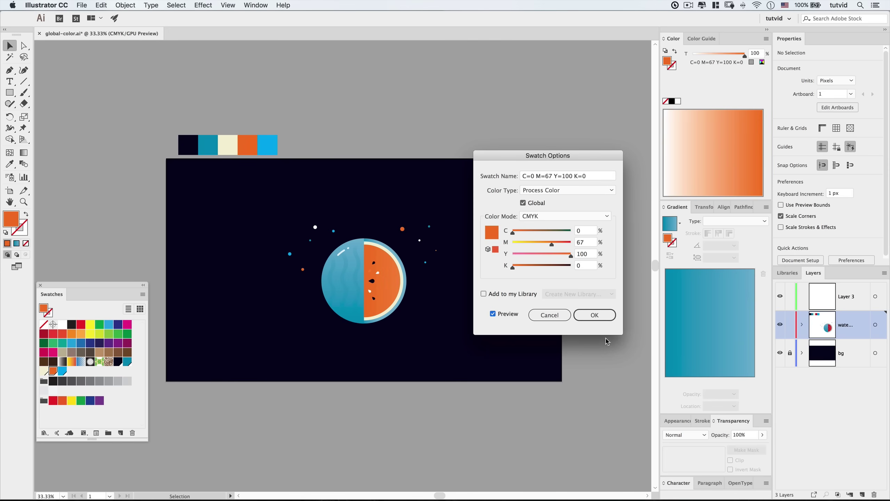
pyautogui.click(587, 320)
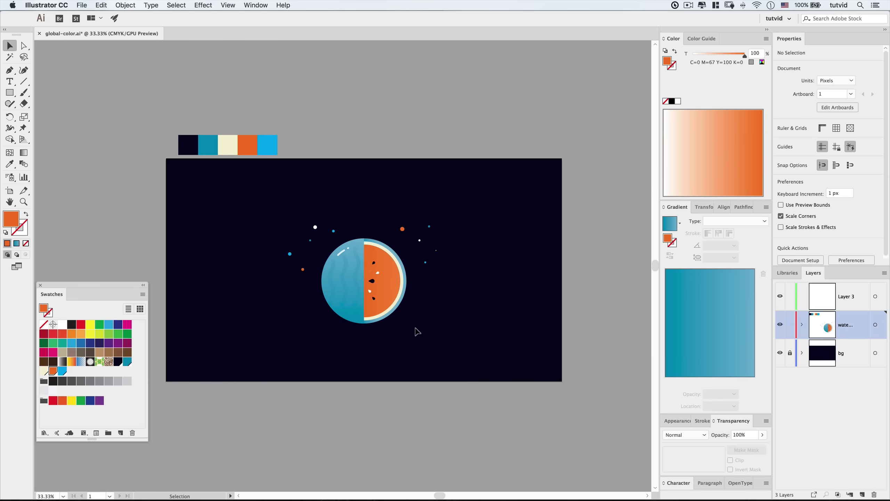